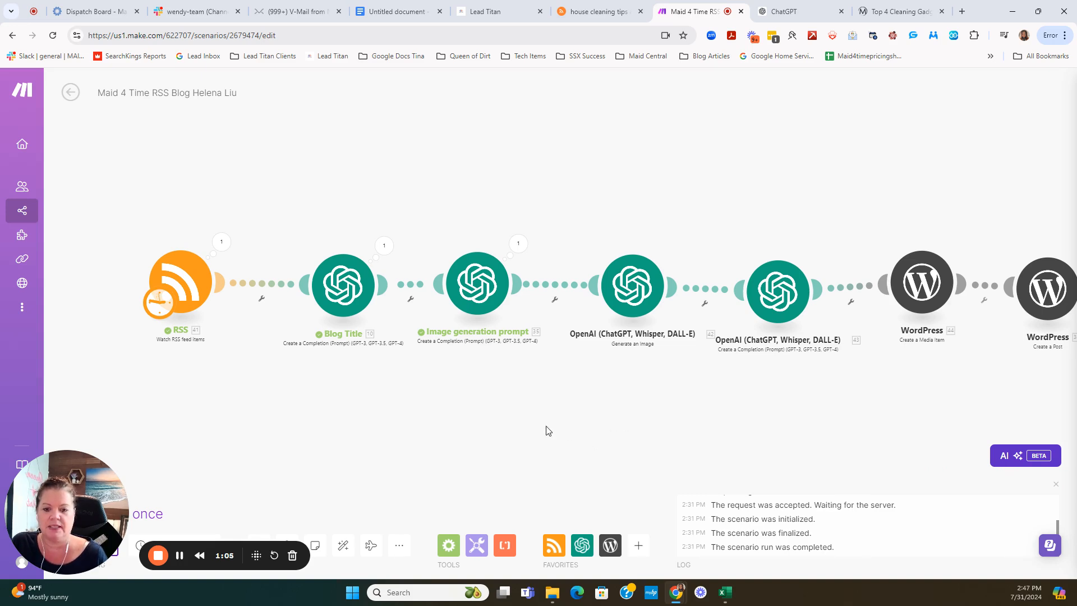
Examine the blog scenario's module chain and the feed settings of its RSS trigger, leaving them unchanged
{"action": "left_click_drag", "start_coordinate": [546, 426], "coordinate": [605, 409]}
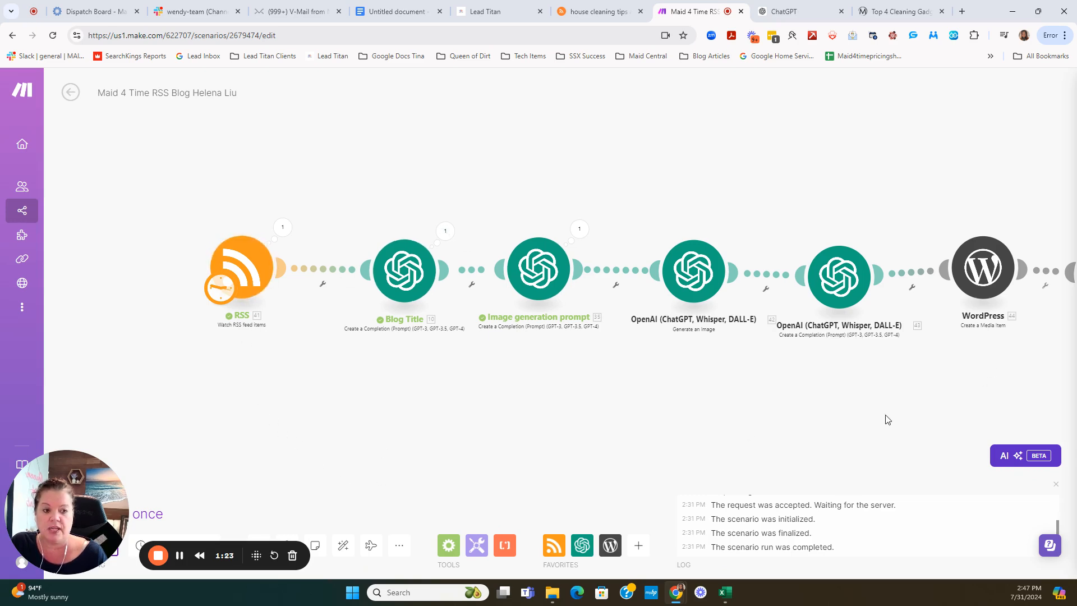
{"action": "left_click_drag", "start_coordinate": [885, 415], "coordinate": [716, 399]}
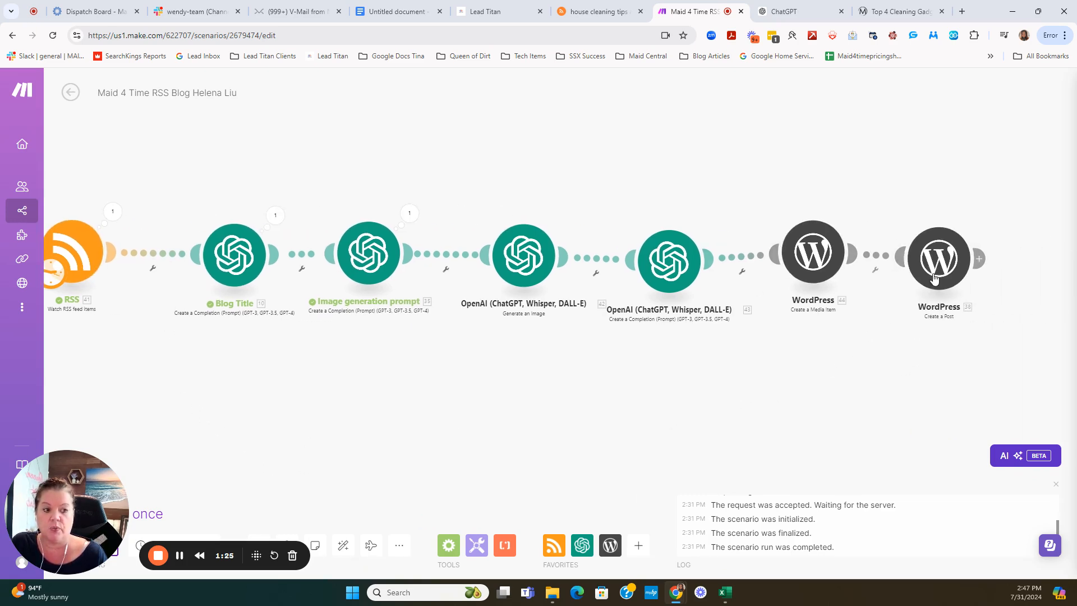
{"action": "left_click_drag", "start_coordinate": [328, 440], "coordinate": [428, 431]}
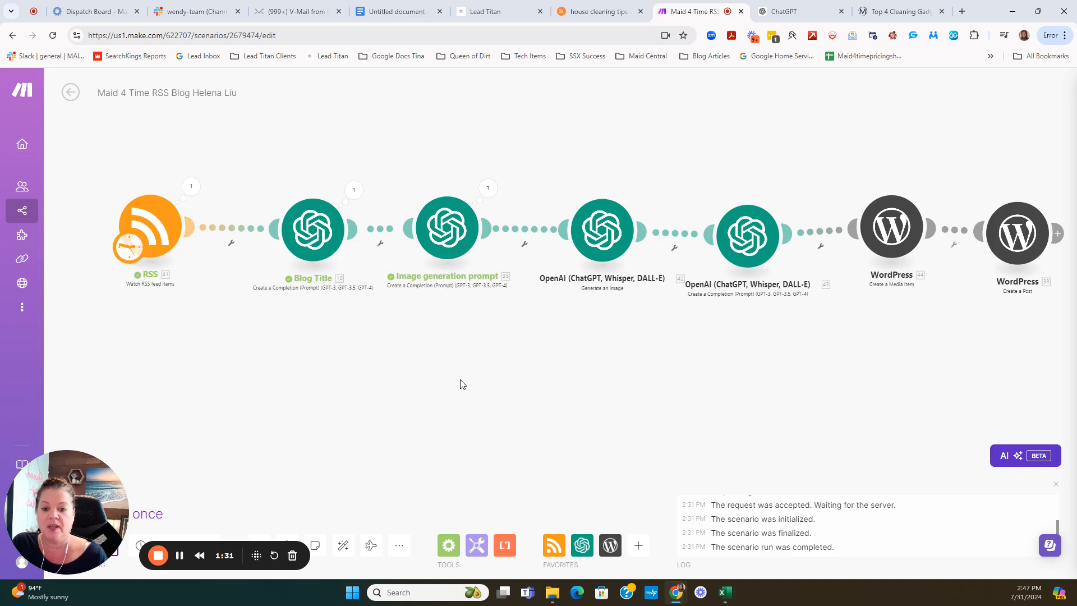
{"action": "left_click_drag", "start_coordinate": [460, 384], "coordinate": [548, 387]}
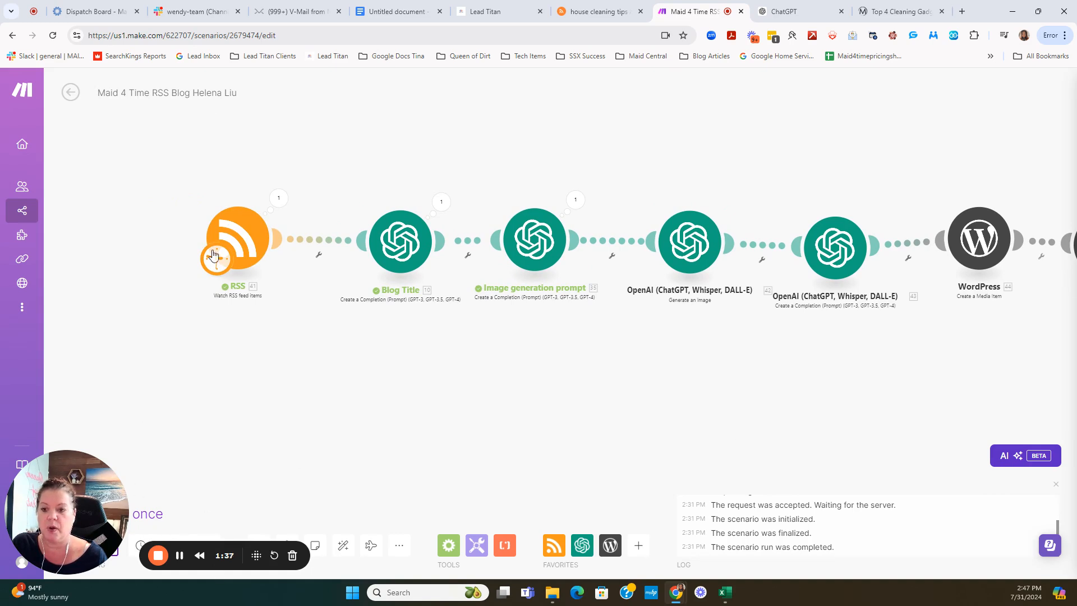
{"action": "left_click", "coordinate": [238, 252]}
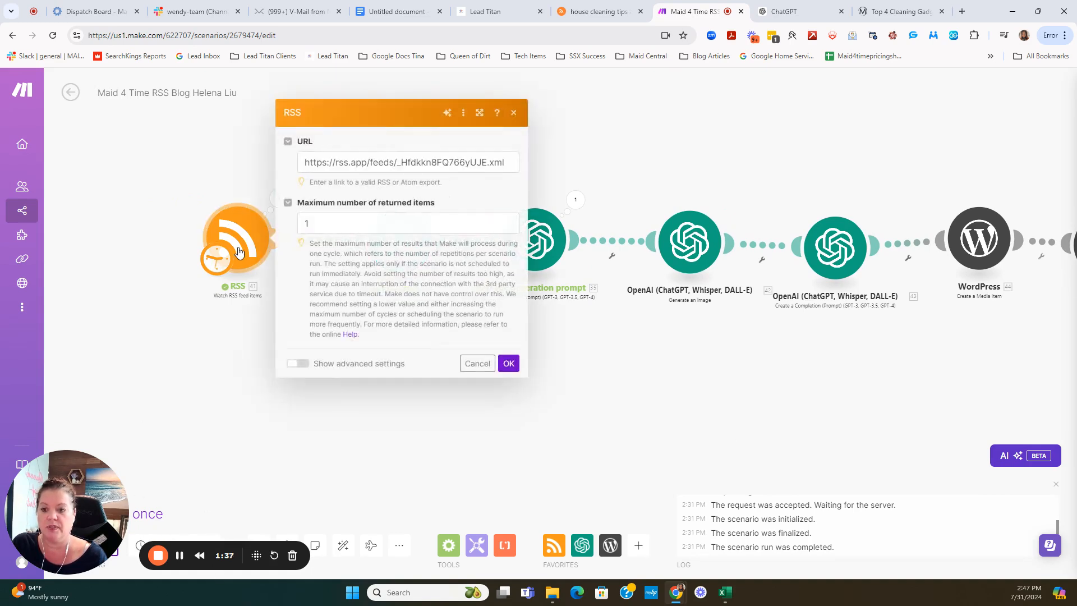
{"action": "left_click", "coordinate": [477, 364]}
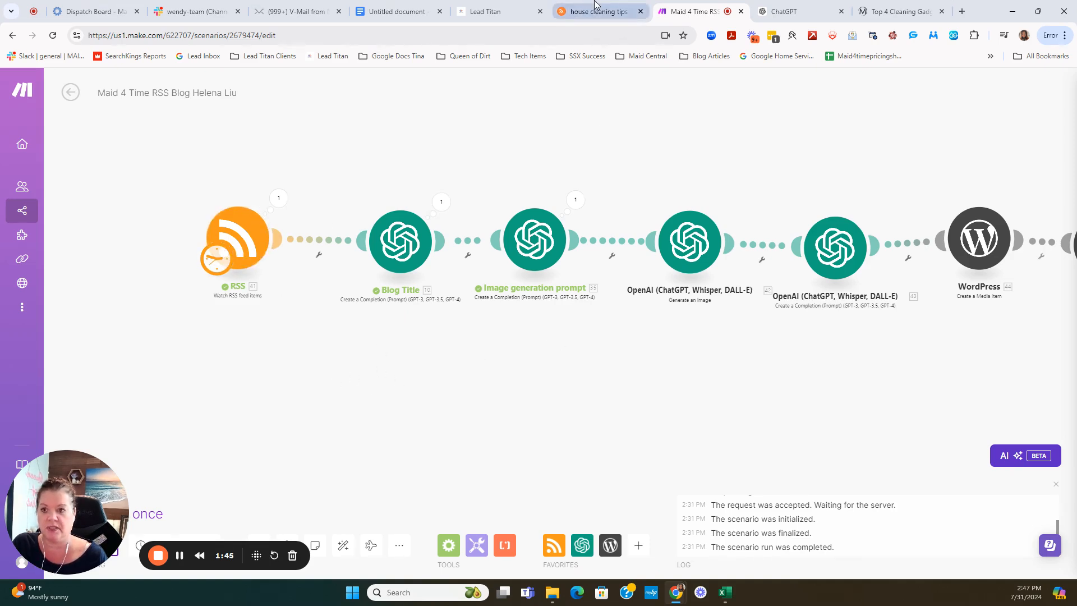
Switch to RSS.app and generate a new feed from the keyword "house cleaning tips and tricks"
{"action": "mouse_move", "coordinate": [596, 3]}
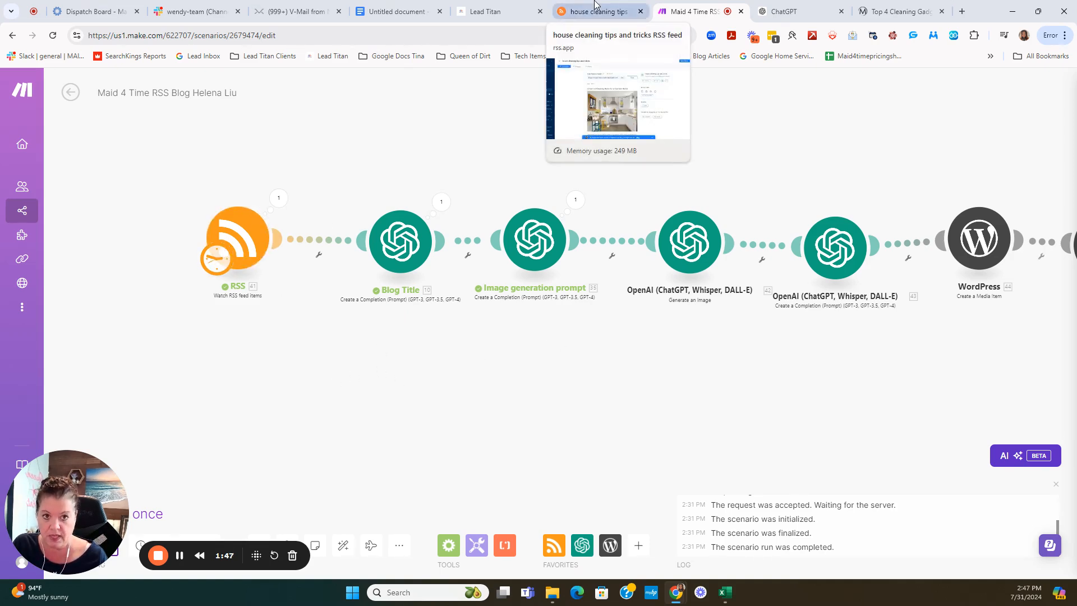
{"action": "left_click", "coordinate": [595, 4]}
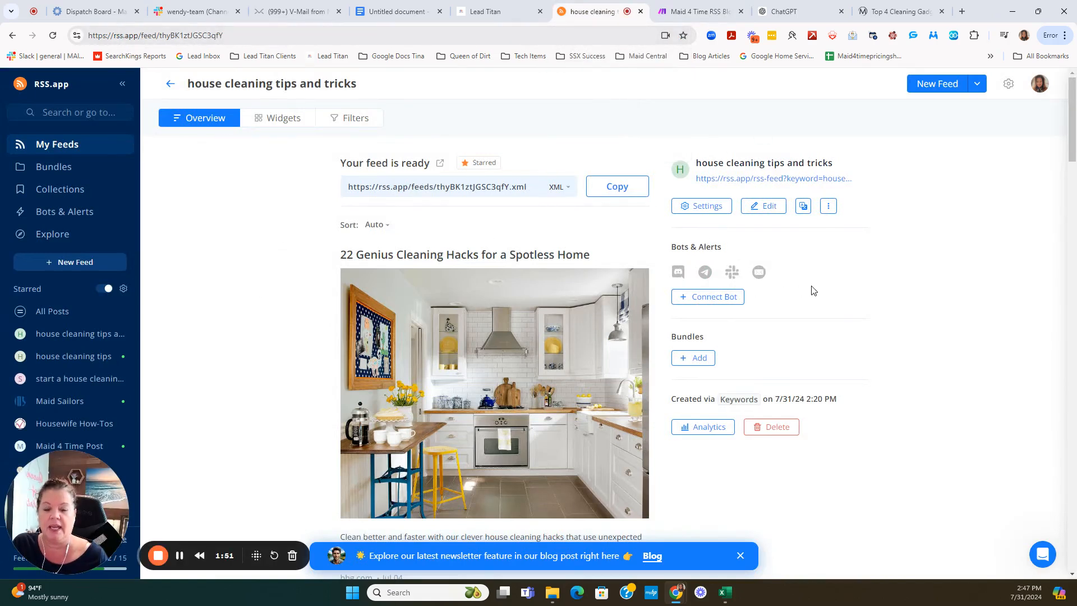
{"action": "left_click", "coordinate": [169, 85]}
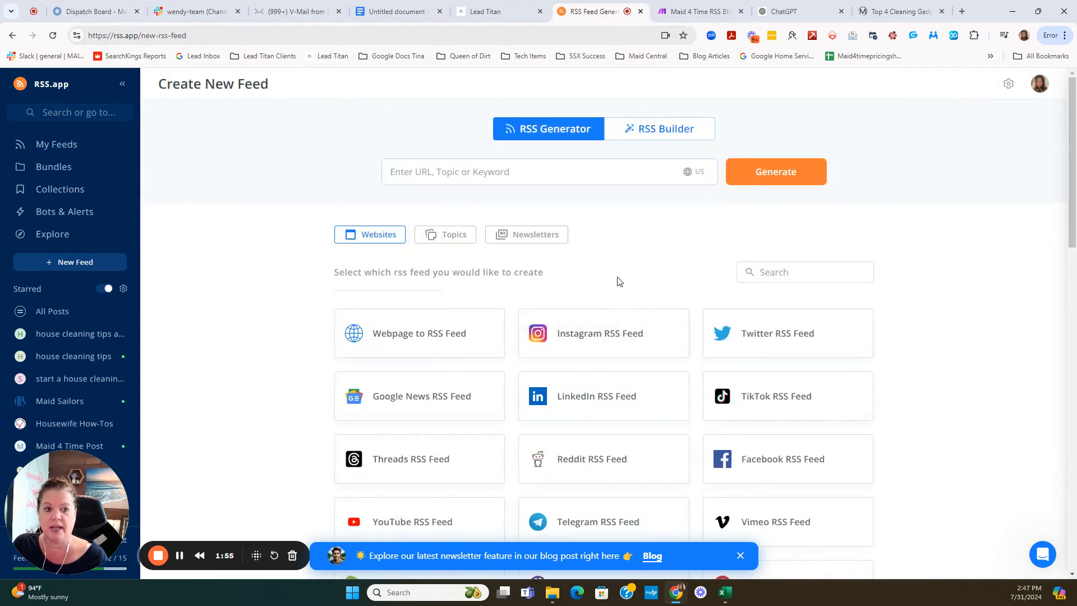
{"action": "left_click", "coordinate": [437, 175]}
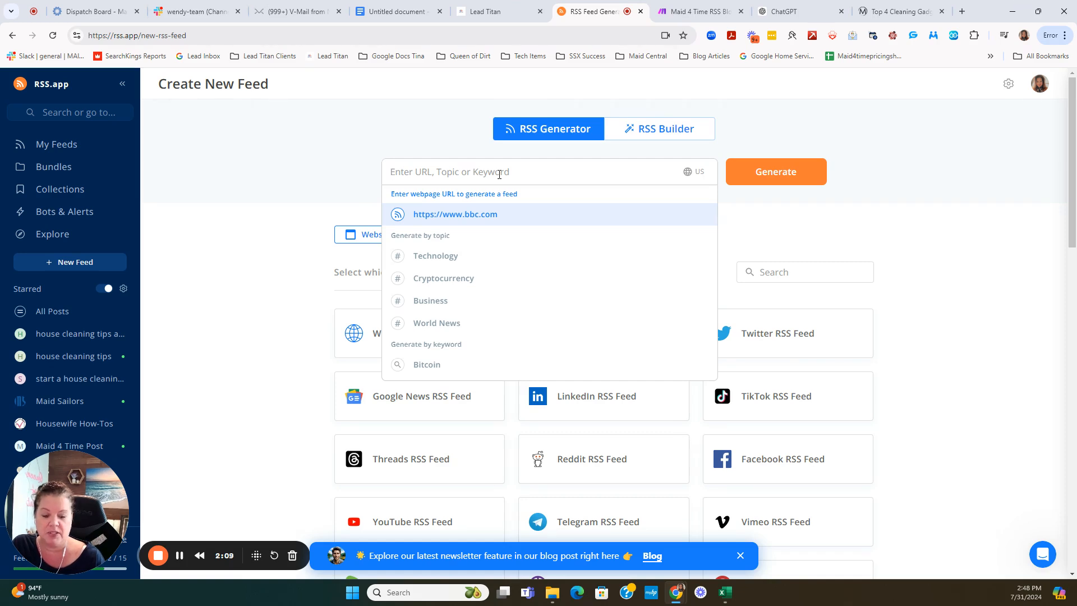
{"action": "type", "text": "ho"}
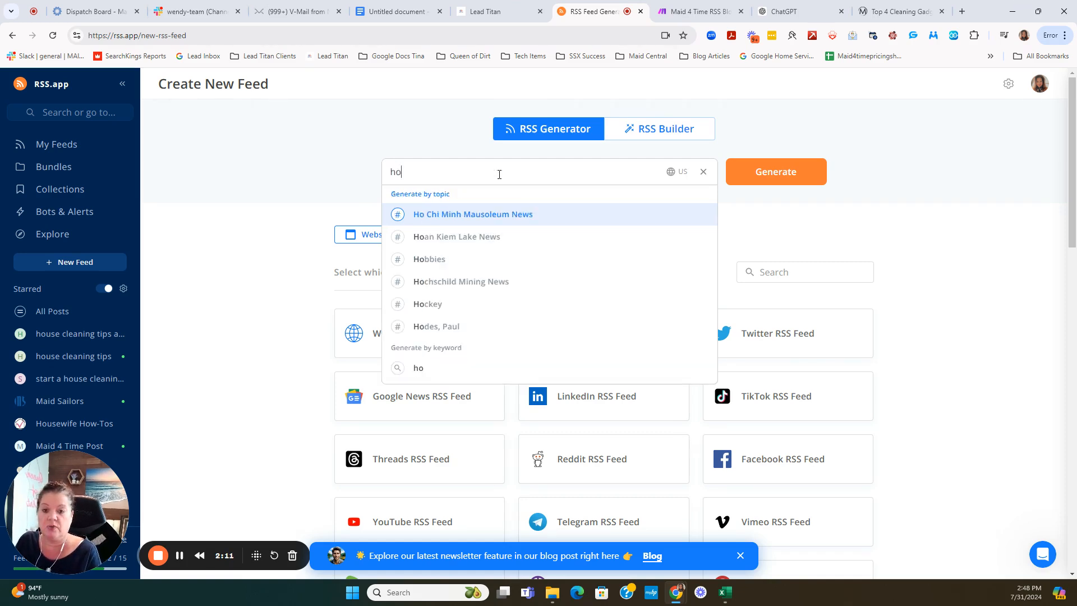
{"action": "type", "text": "use cleaning tips and trick"}
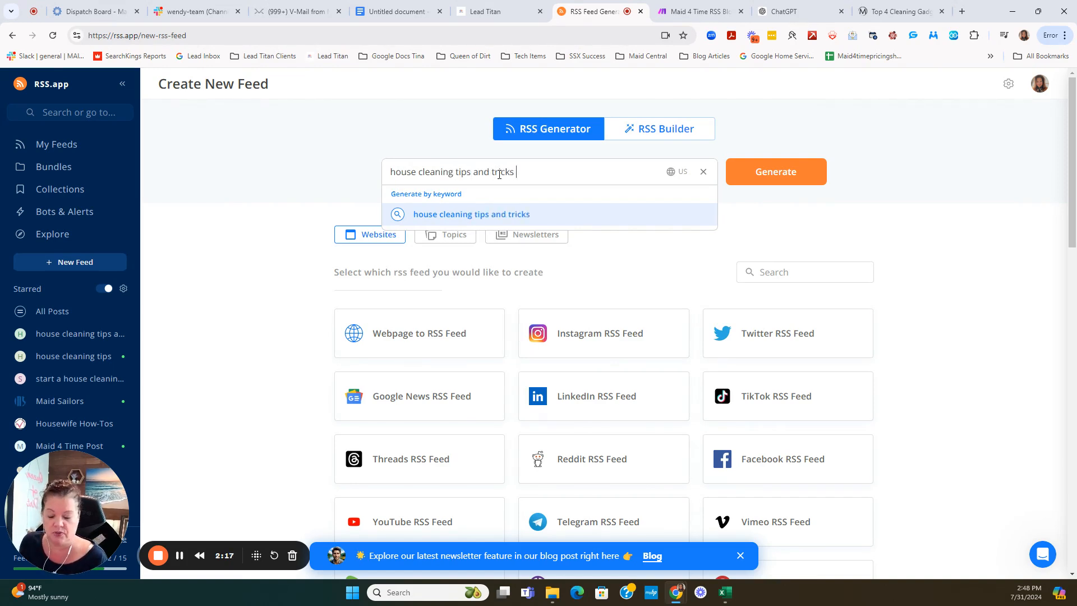
{"action": "type", "text": "s"}
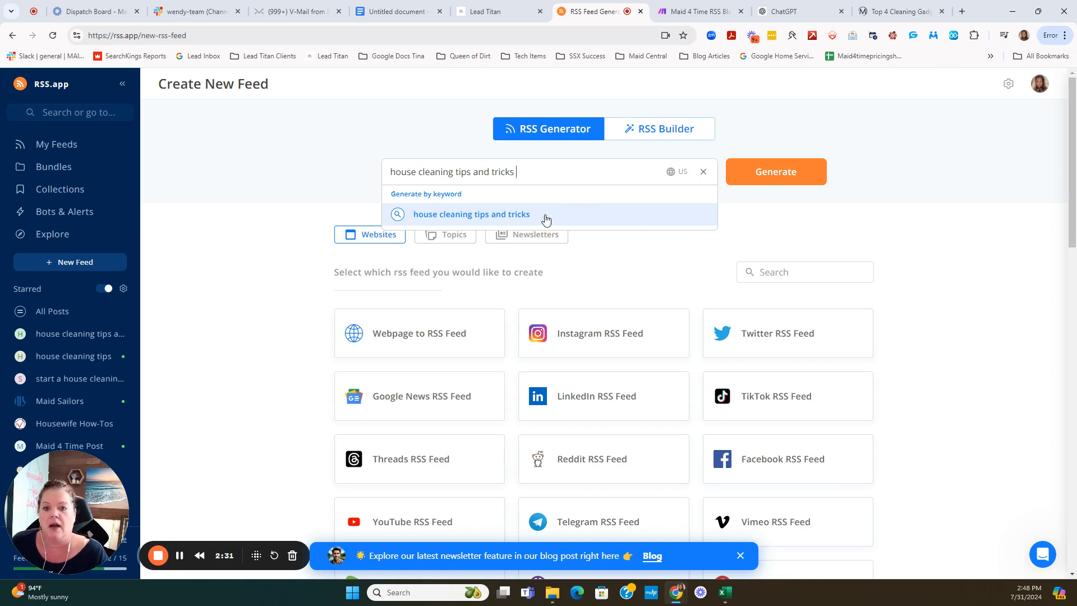
{"action": "left_click", "coordinate": [774, 171]}
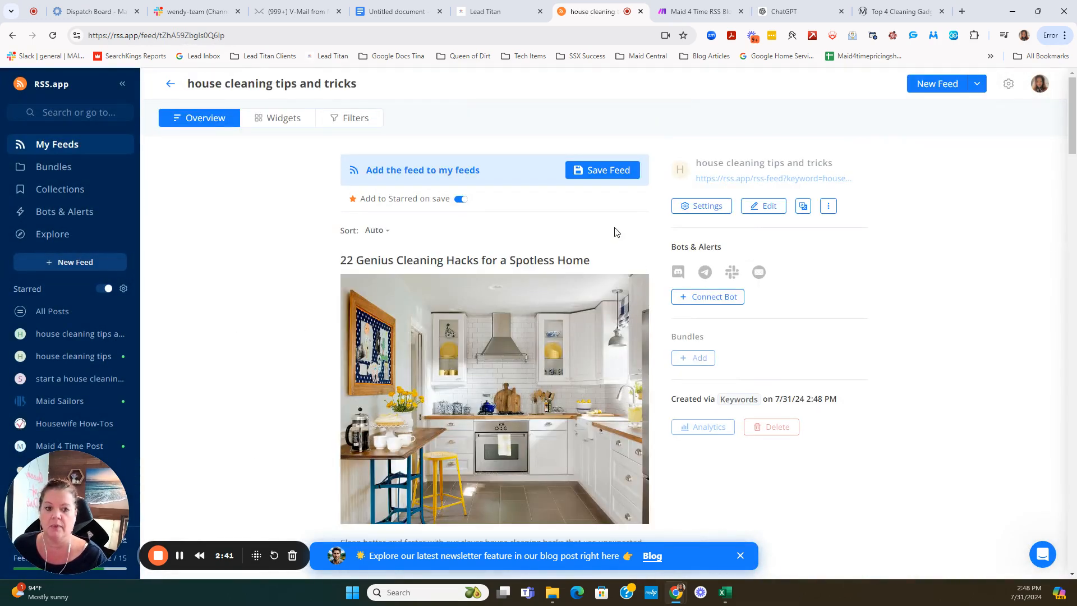
Examine the articles in the generated feed to judge whether their topics suit the blog
{"action": "scroll", "coordinate": [559, 283], "scroll_direction": "down", "scroll_amount": 1}
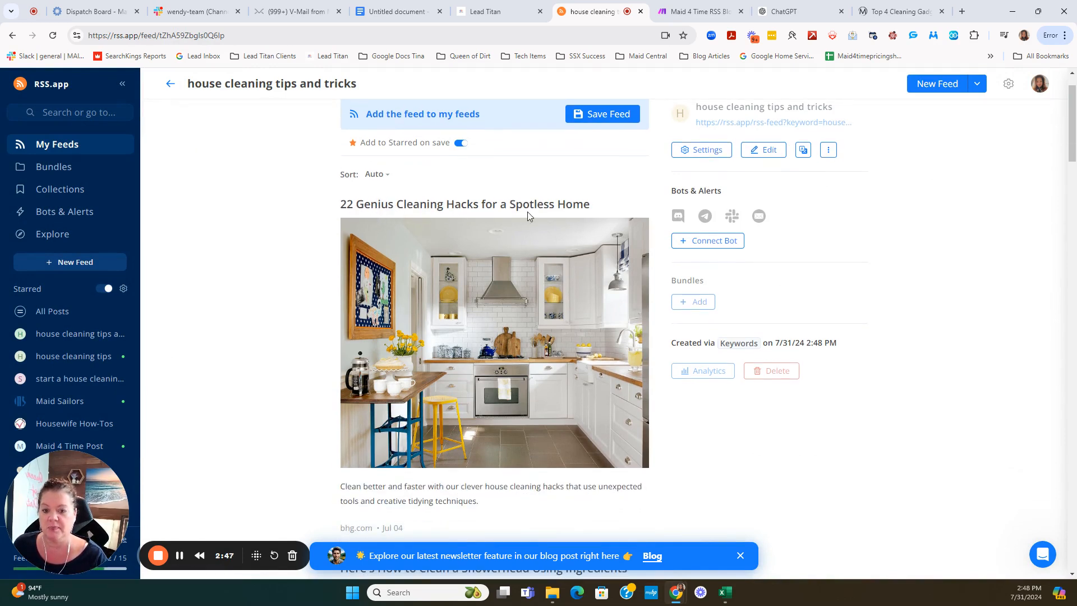
{"action": "scroll", "coordinate": [606, 278], "scroll_direction": "down", "scroll_amount": 7}
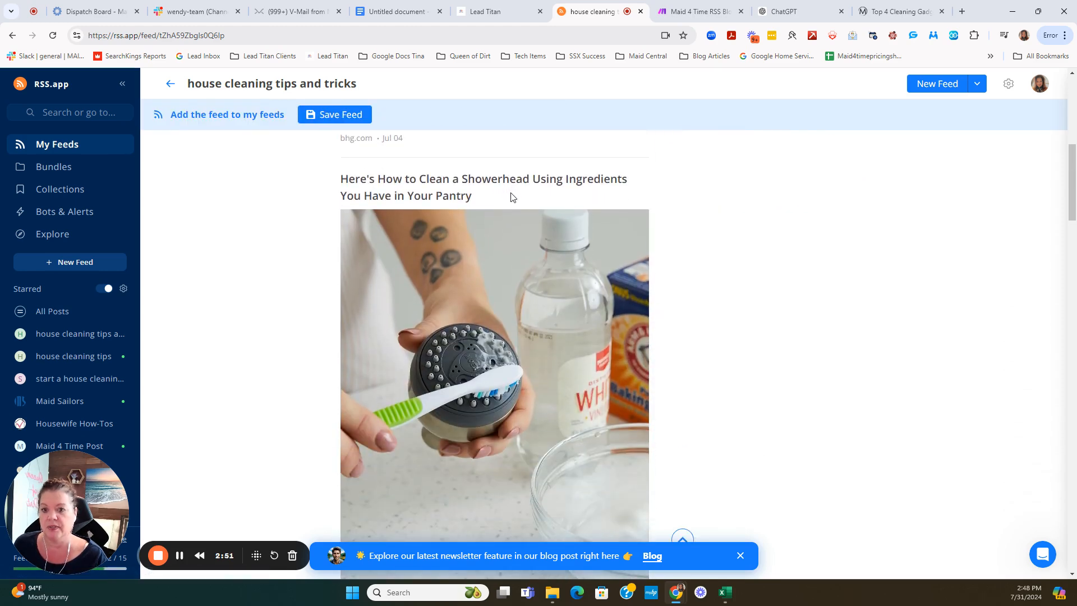
{"action": "scroll", "coordinate": [614, 201], "scroll_direction": "down", "scroll_amount": 4}
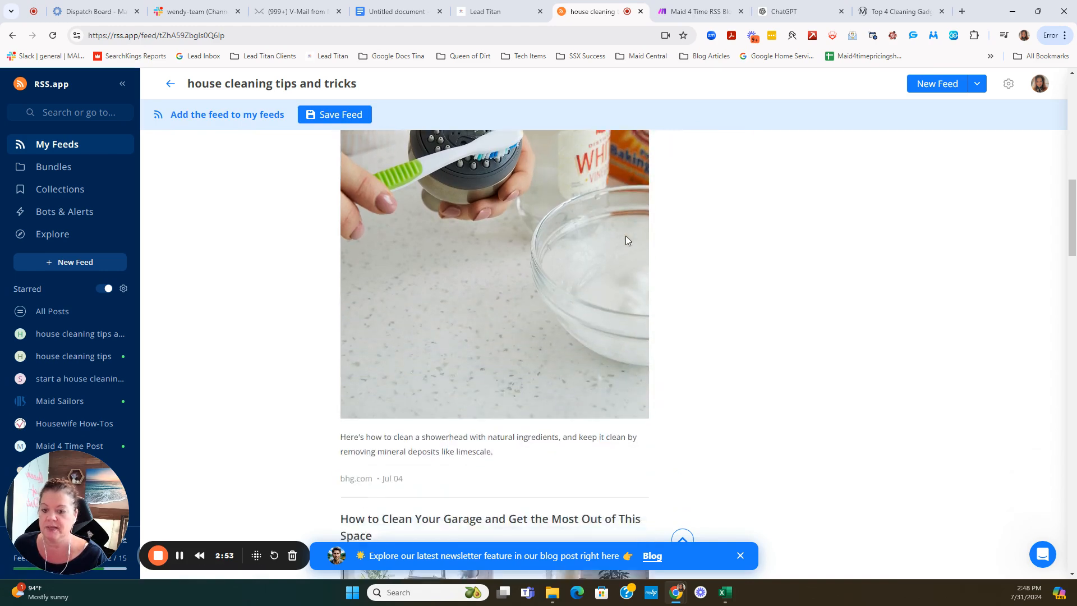
{"action": "scroll", "coordinate": [627, 240], "scroll_direction": "down", "scroll_amount": 6}
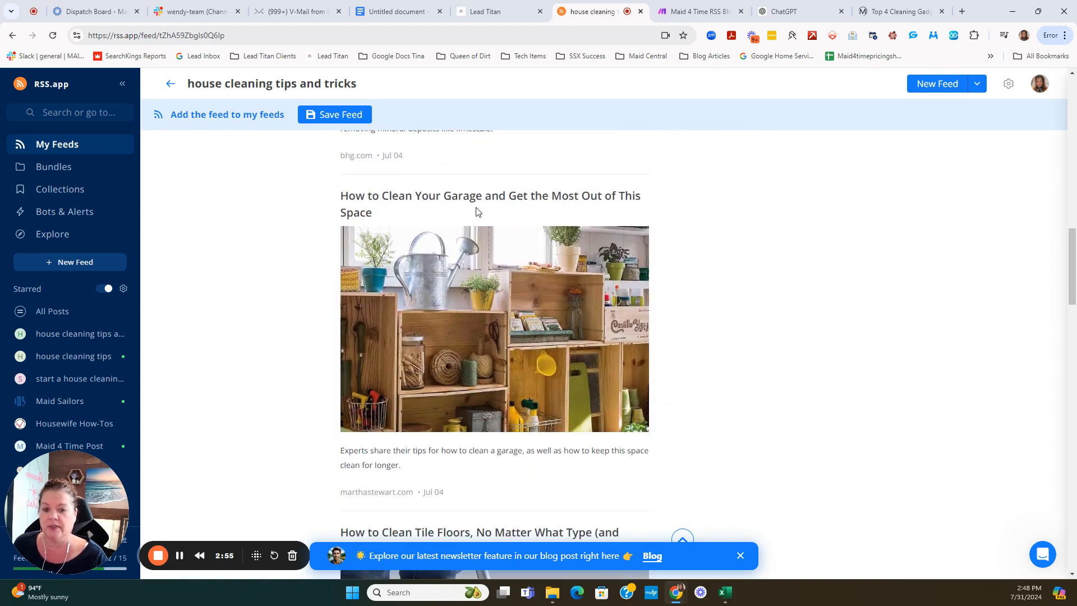
{"action": "scroll", "coordinate": [809, 288], "scroll_direction": "down", "scroll_amount": 1}
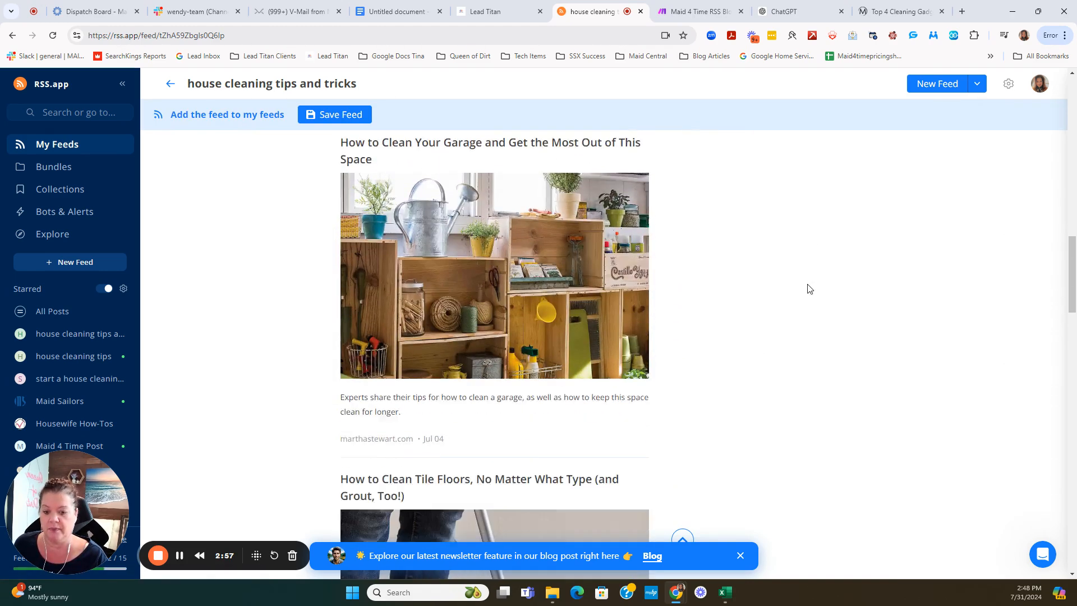
{"action": "scroll", "coordinate": [810, 289], "scroll_direction": "down", "scroll_amount": 4}
{"action": "scroll", "coordinate": [835, 348], "scroll_direction": "up", "scroll_amount": 14}
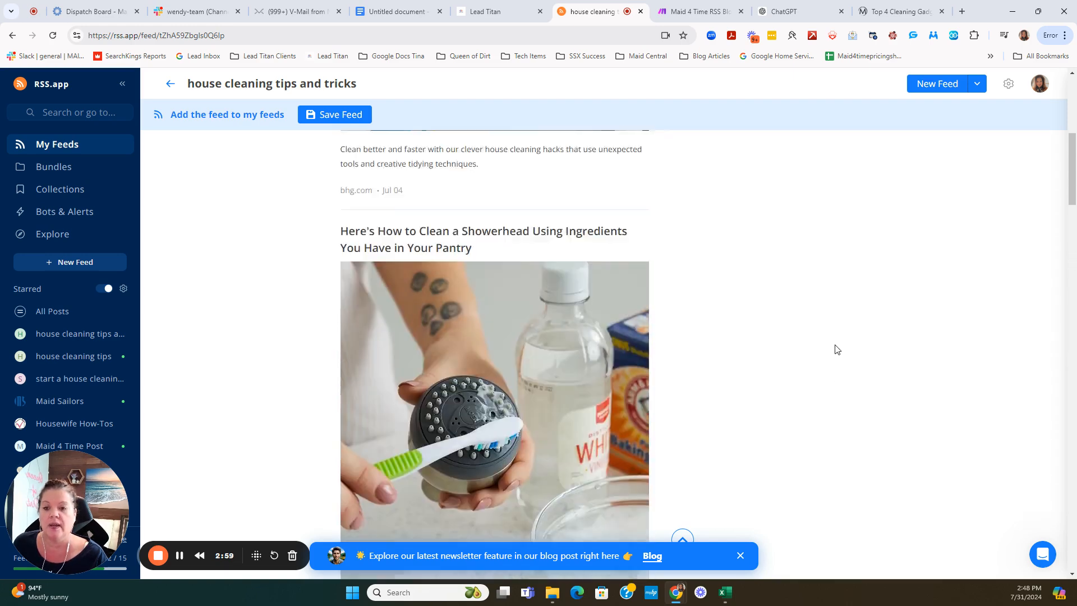
{"action": "scroll", "coordinate": [836, 349], "scroll_direction": "up", "scroll_amount": 8}
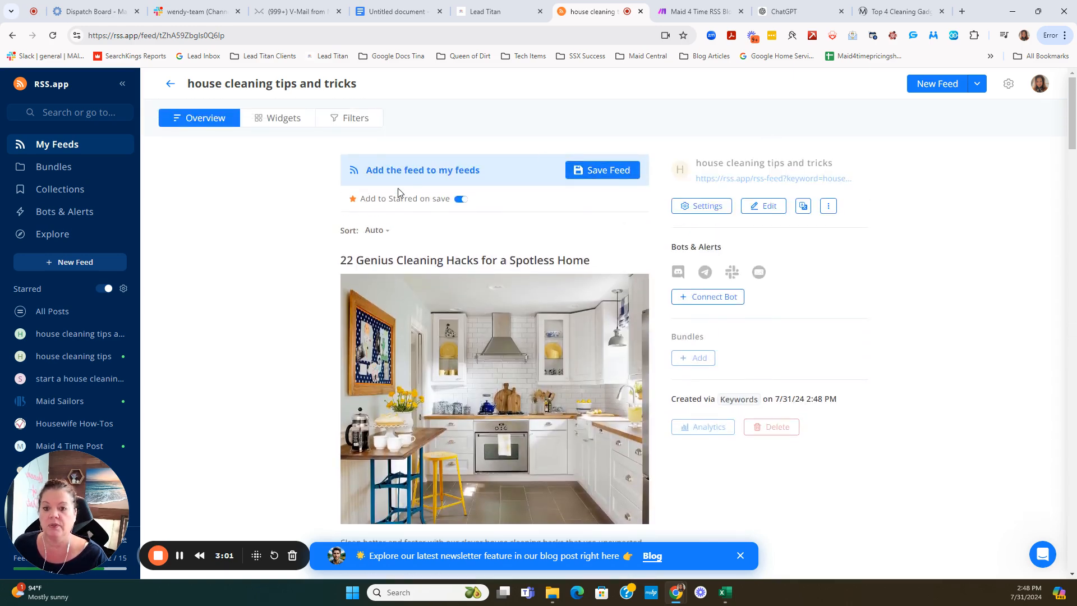
Save the house cleaning tips and tricks feed to My Feeds and copy its XML feed URL
{"action": "left_click", "coordinate": [604, 173]}
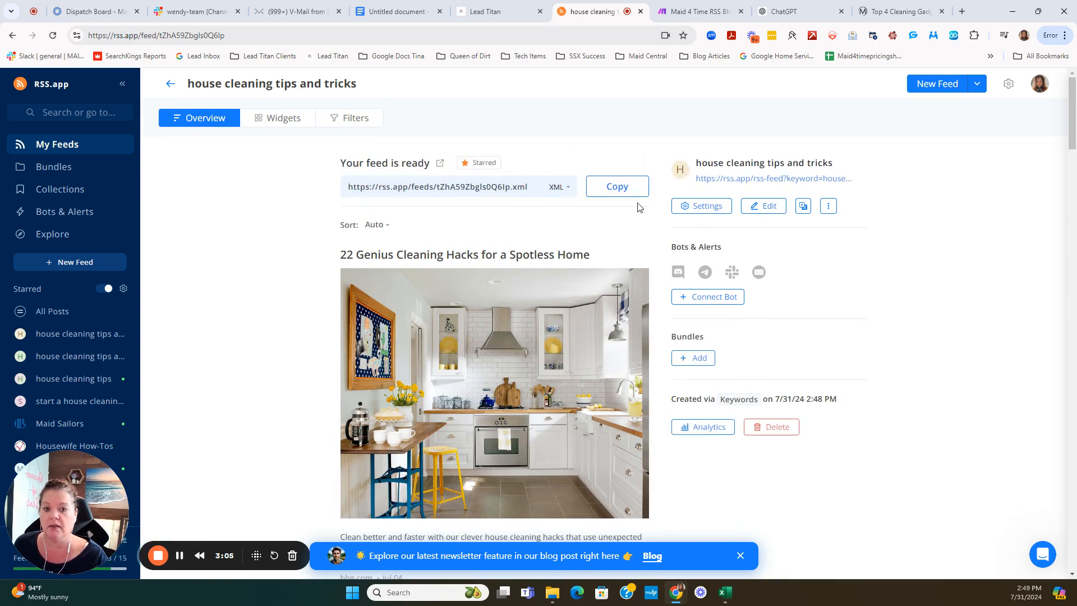
{"action": "left_click", "coordinate": [616, 187]}
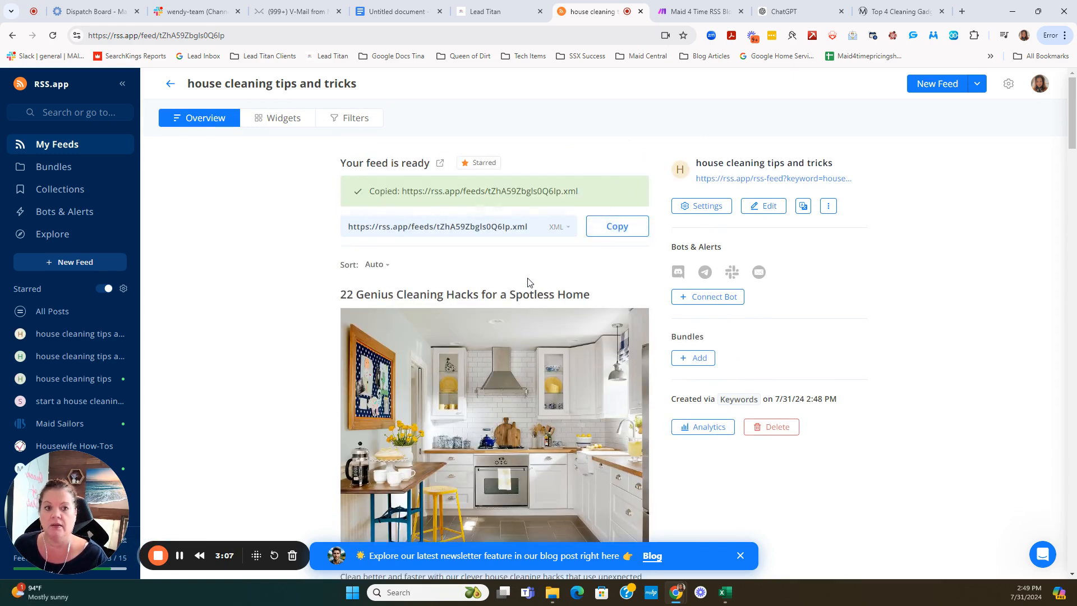
Switch back to the Make scenario and unlink the RSS trigger from the Blog Title module
{"action": "left_click", "coordinate": [657, 16]}
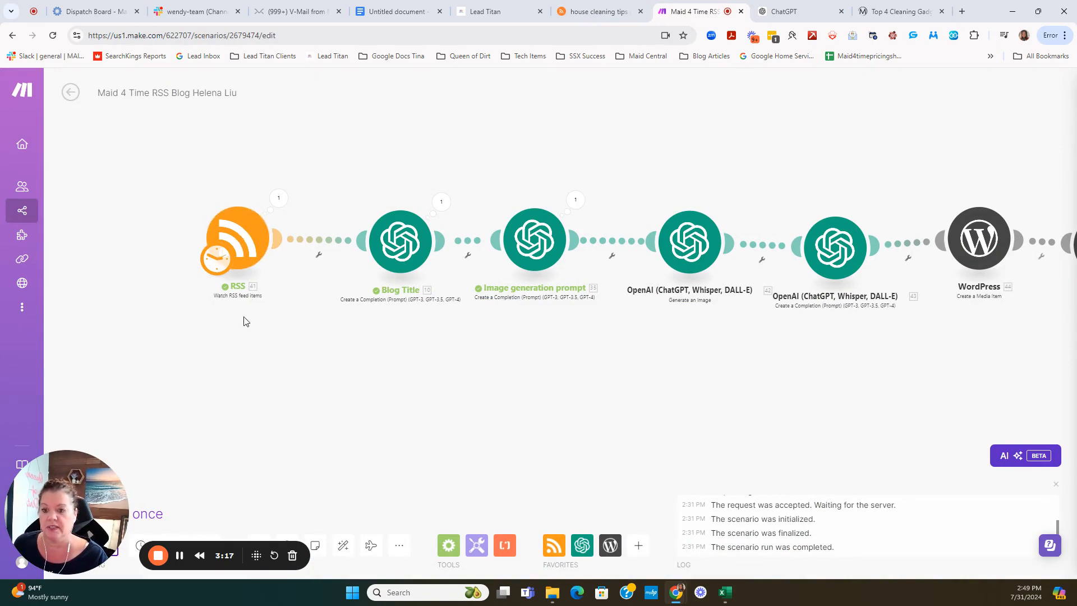
{"action": "left_click", "coordinate": [319, 255]}
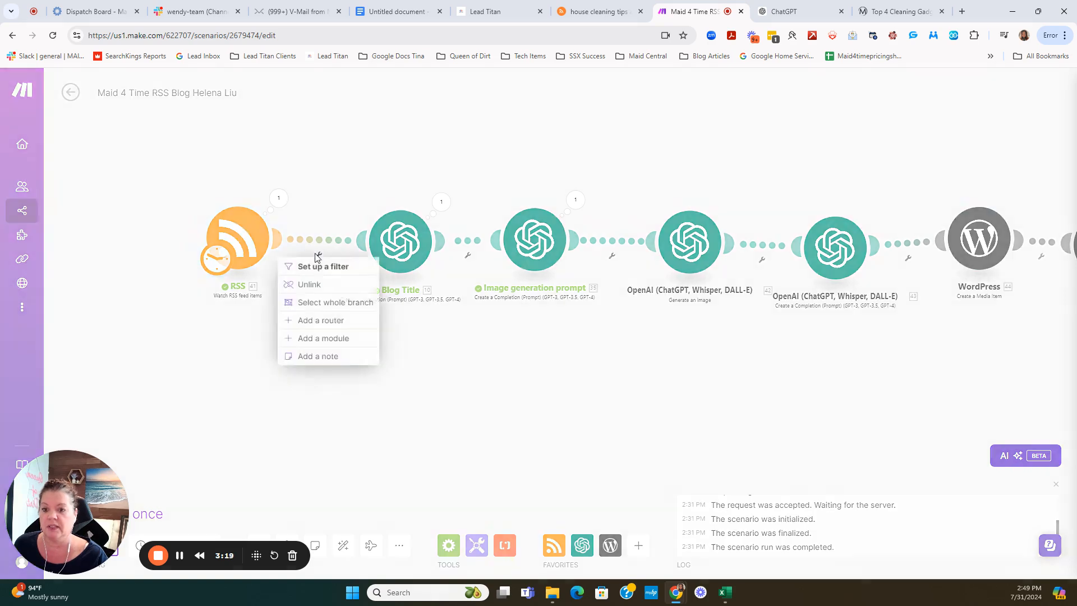
{"action": "left_click", "coordinate": [324, 284]}
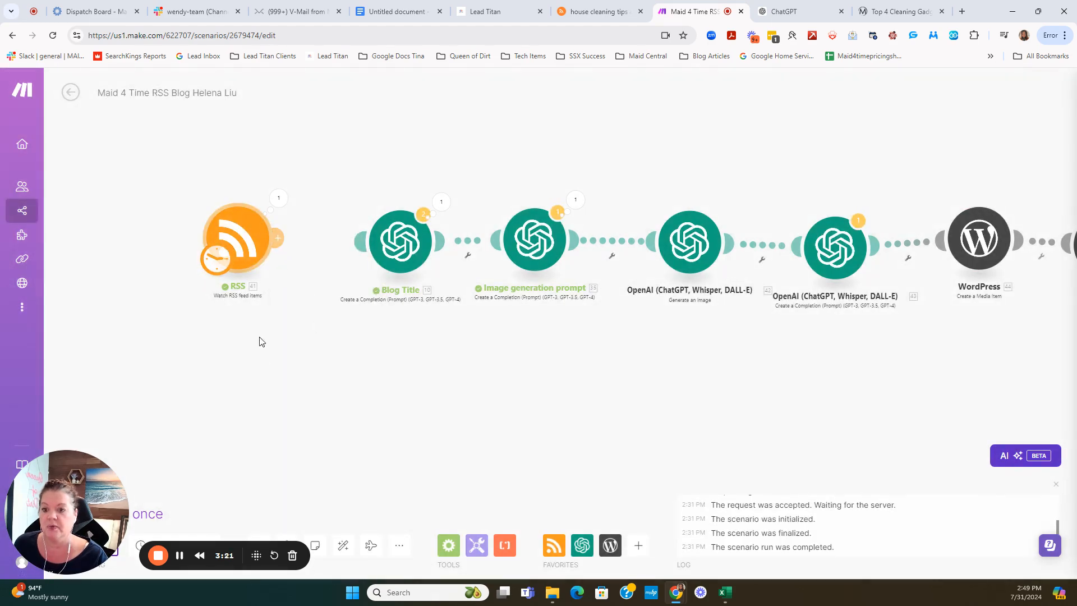
Add a Retrieve RSS feed items module after the RSS trigger and place it below the trigger
{"action": "left_click", "coordinate": [278, 241]}
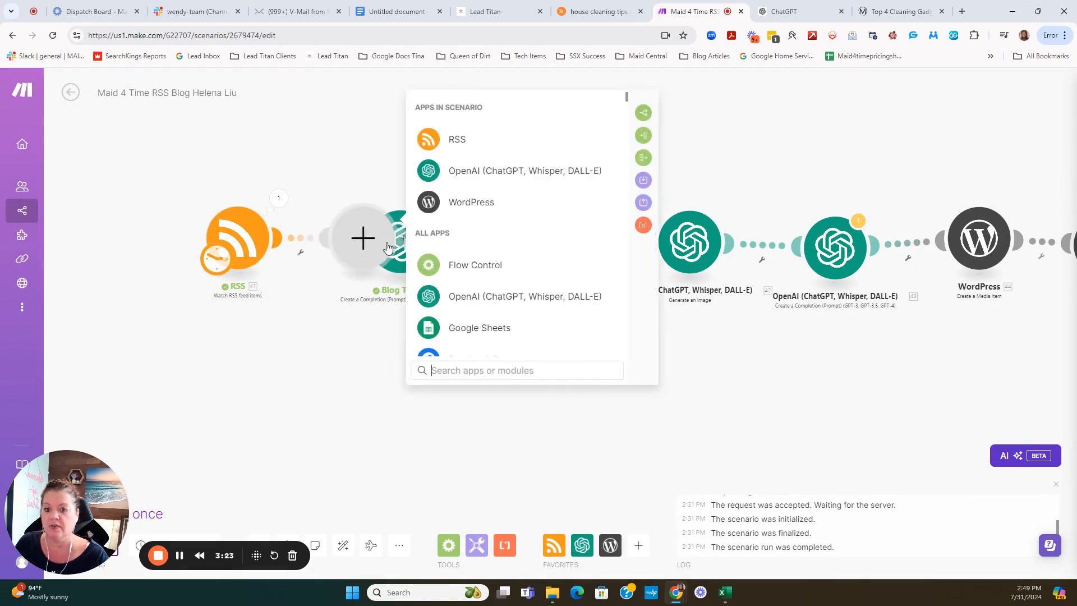
{"action": "left_click", "coordinate": [452, 145]}
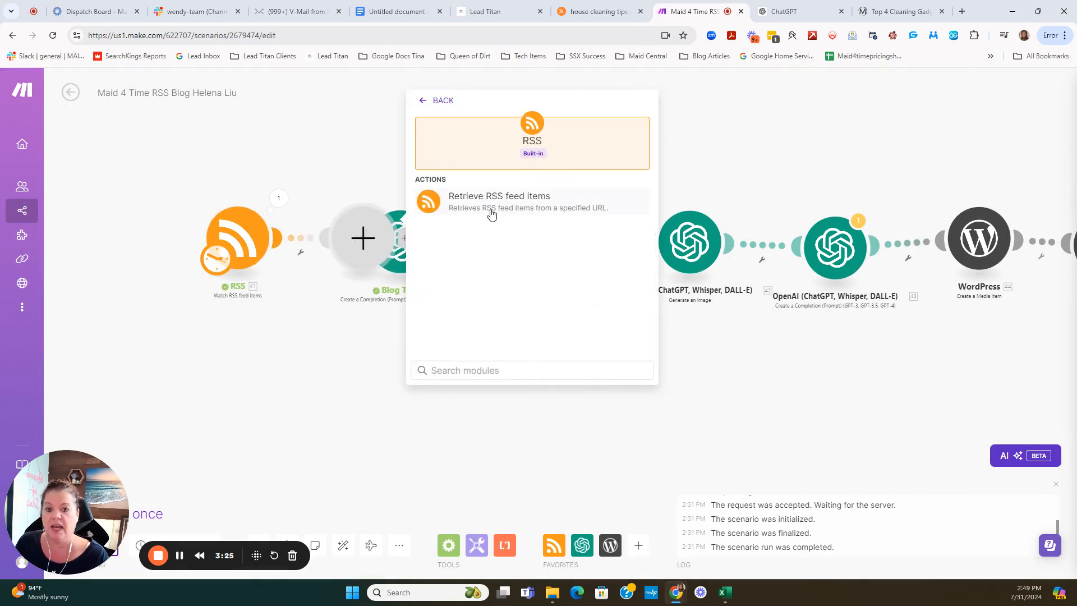
{"action": "left_click", "coordinate": [471, 208]}
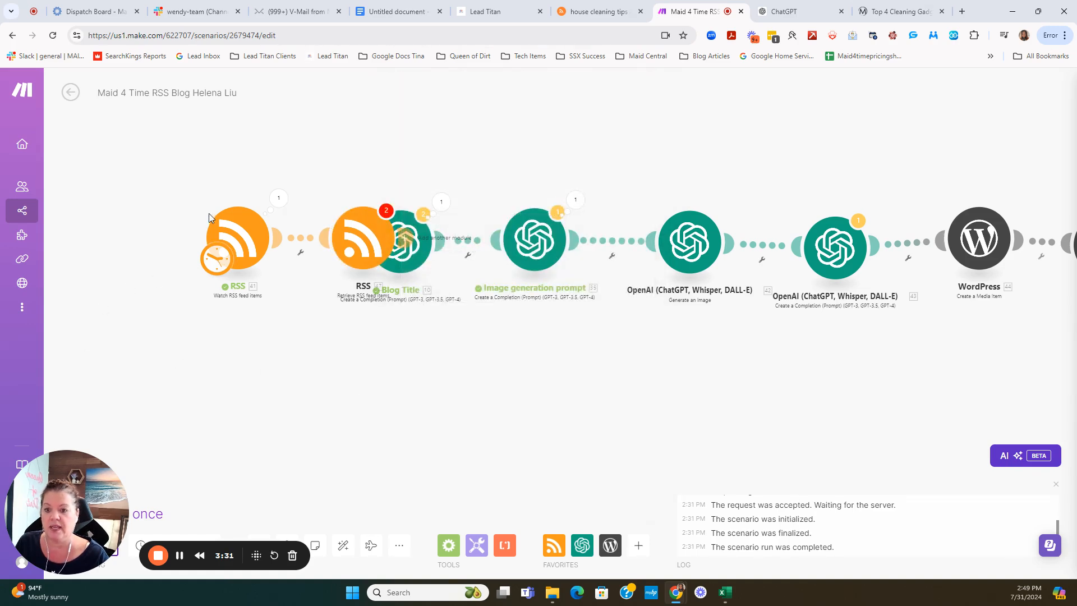
{"action": "left_click_drag", "start_coordinate": [362, 247], "coordinate": [247, 394]}
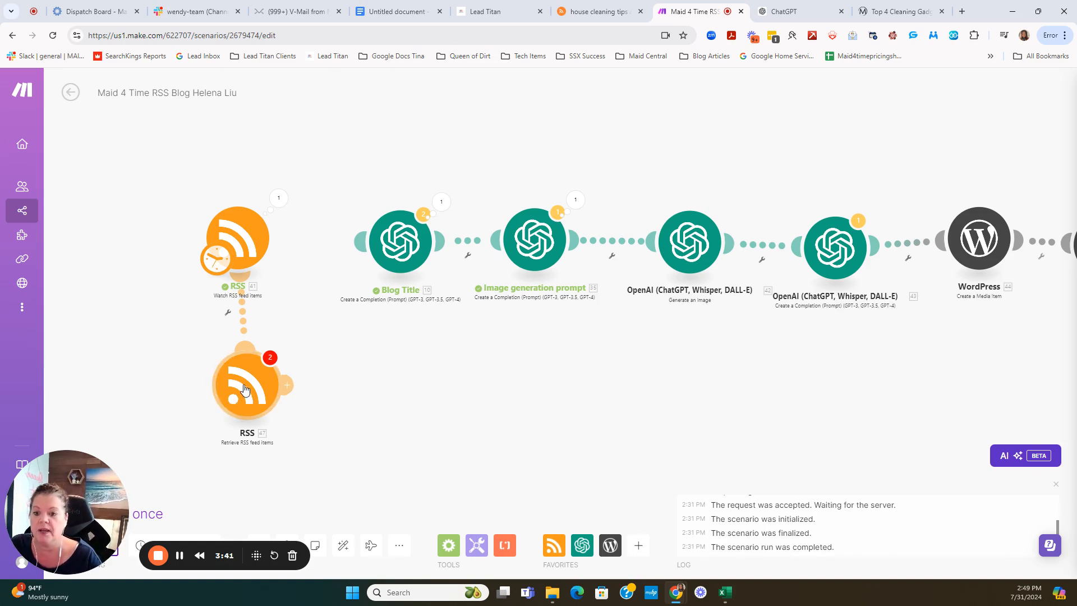
Unlink the added Retrieve RSS feed items module from the RSS trigger and delete it
{"action": "left_click", "coordinate": [228, 313]}
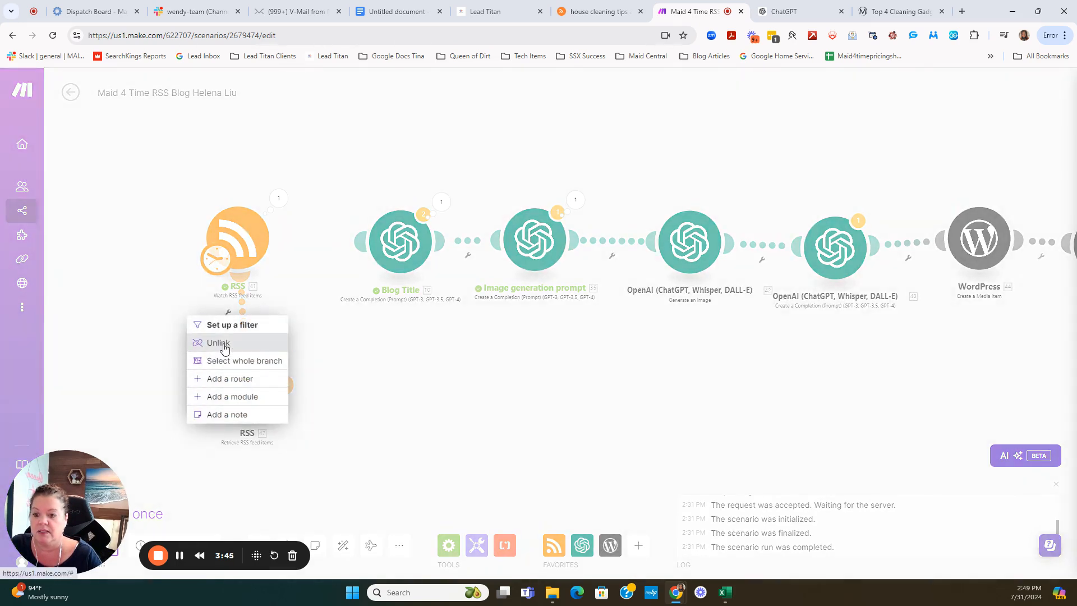
{"action": "left_click", "coordinate": [225, 343]}
{"action": "right_click", "coordinate": [247, 394]}
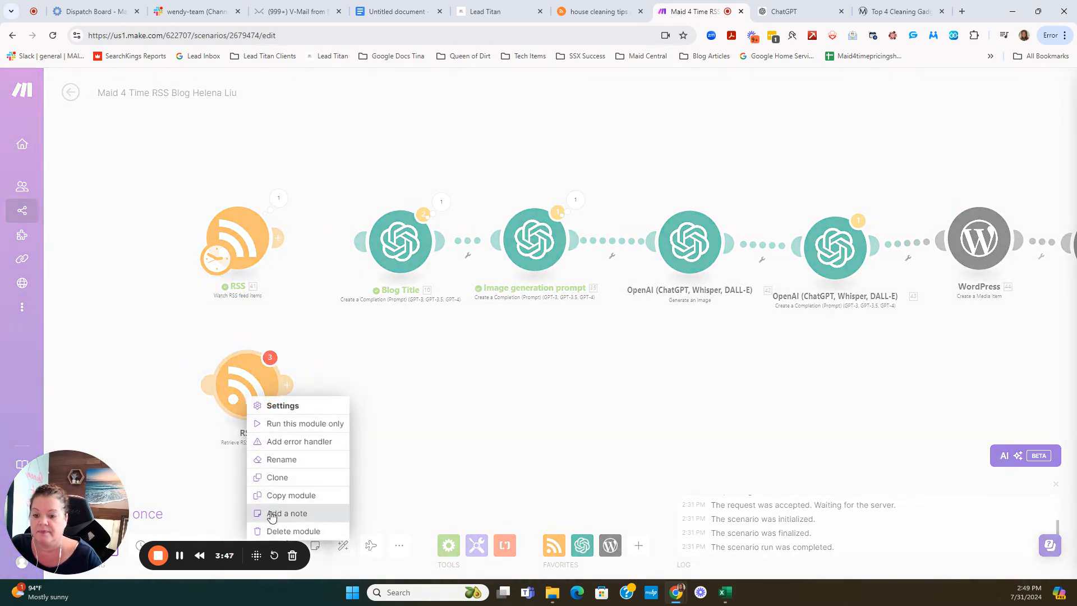
{"action": "left_click", "coordinate": [280, 531]}
Add a Retrieve RSS feed items module after the RSS trigger and paste the copied RSS.app feed URL into it
{"action": "left_click", "coordinate": [280, 240]}
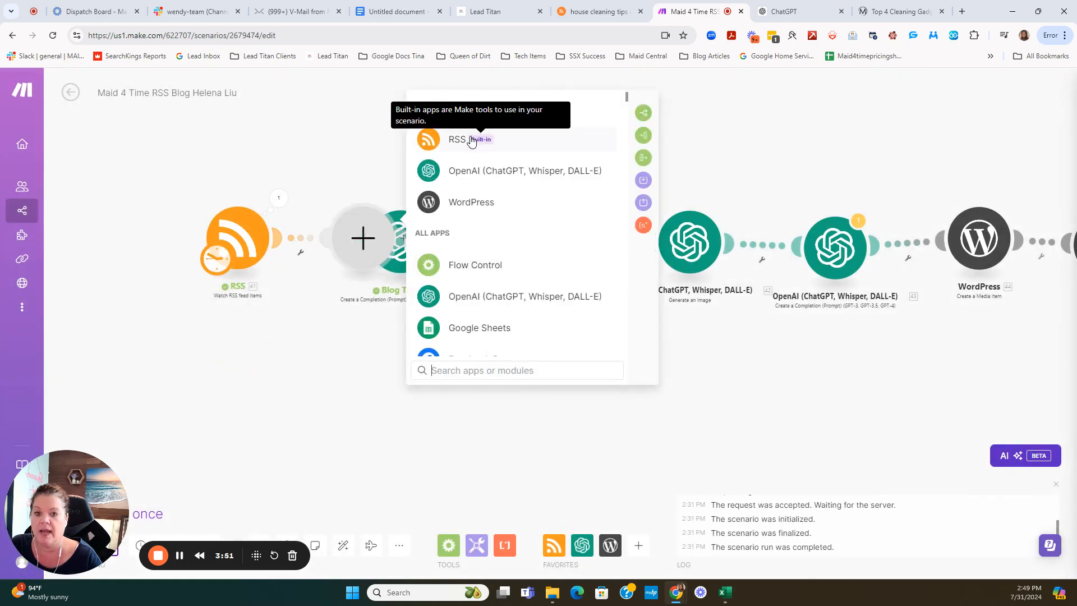
{"action": "left_click", "coordinate": [458, 140]}
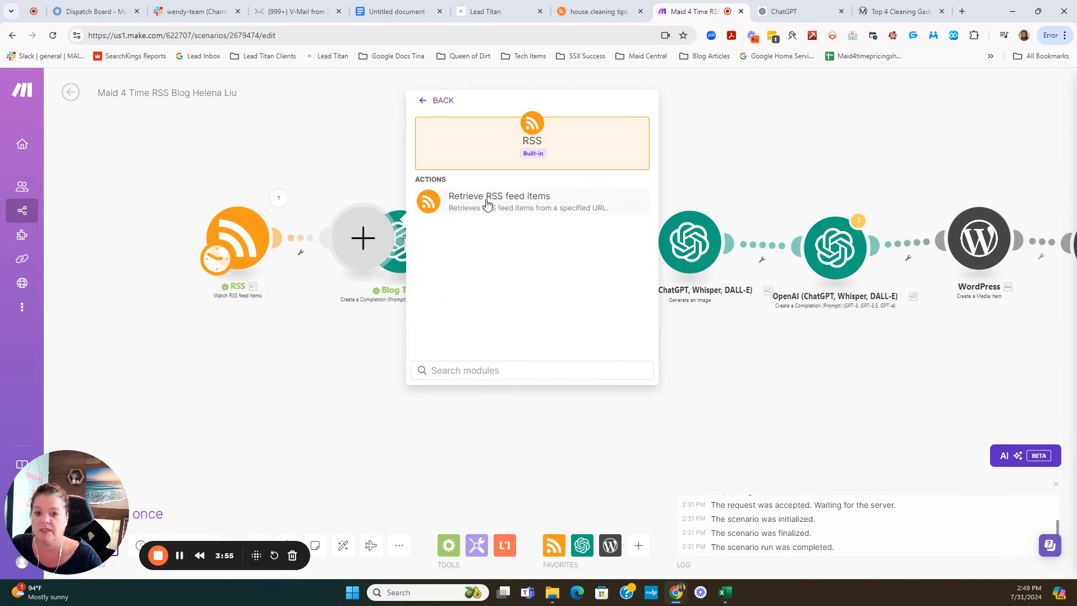
{"action": "left_click", "coordinate": [487, 203]}
{"action": "left_click", "coordinate": [451, 143]}
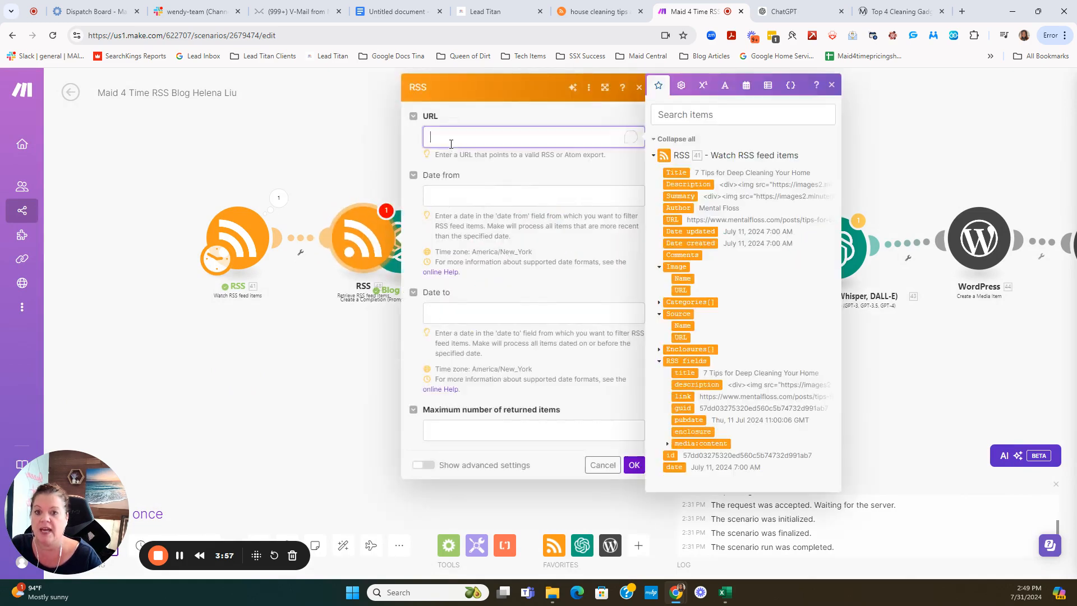
{"action": "key", "text": "ctrl+v"}
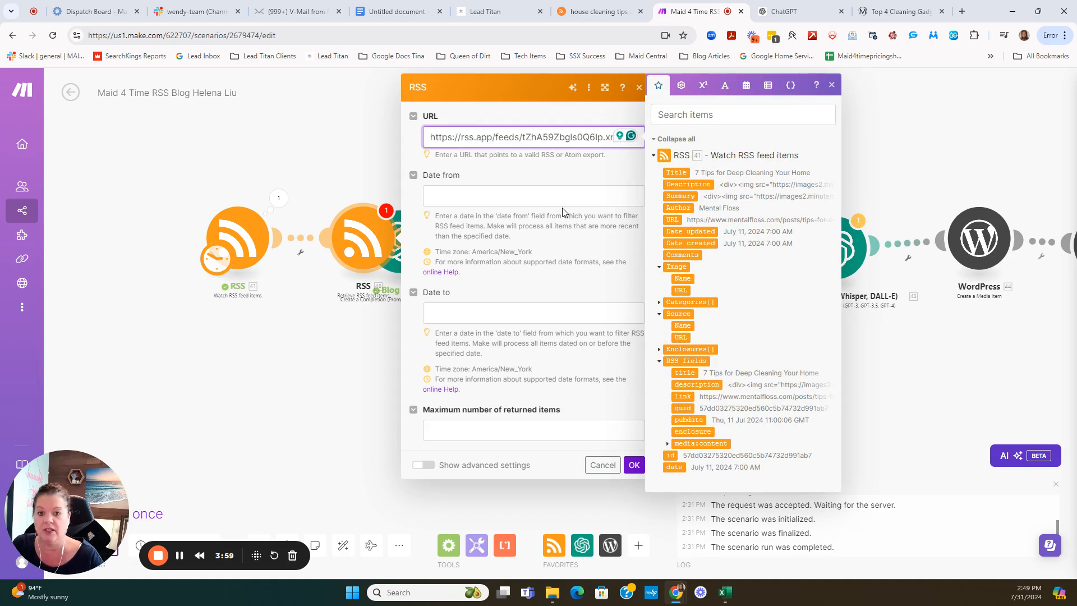
Set the retrieve module's Date from to 07/01/2024 2:49 PM, leave the maximum number of returned items blank, and save the settings
{"action": "left_click", "coordinate": [500, 196]}
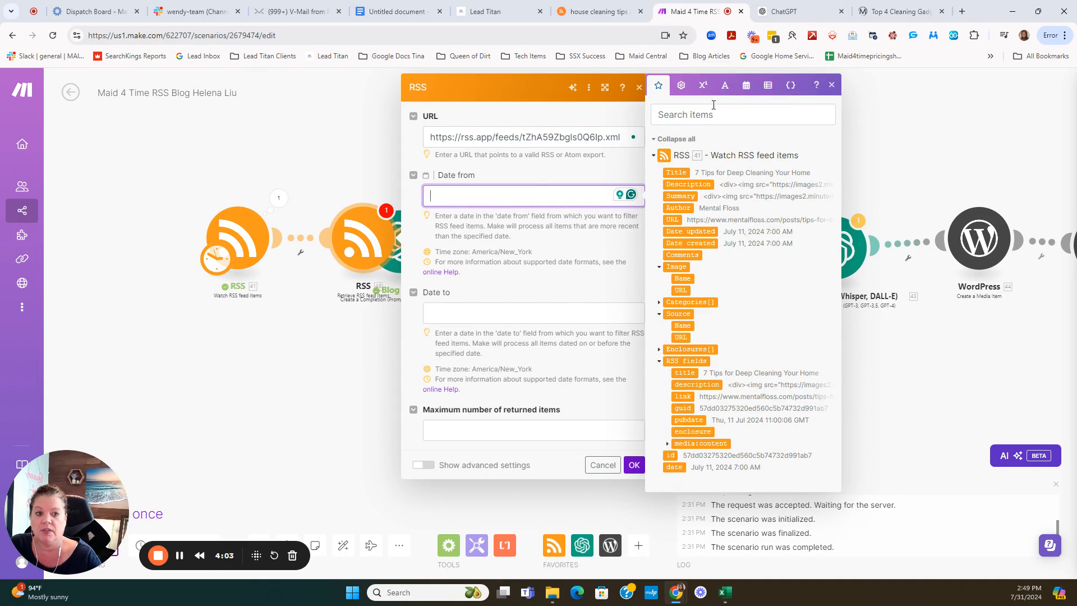
{"action": "left_click", "coordinate": [746, 84]}
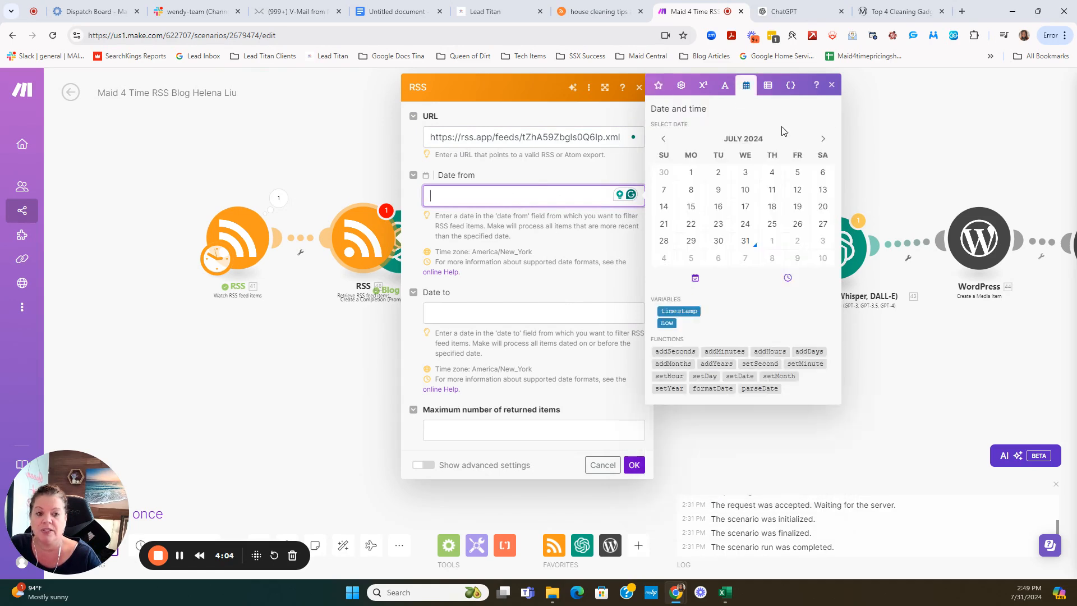
{"action": "left_click", "coordinate": [692, 172]}
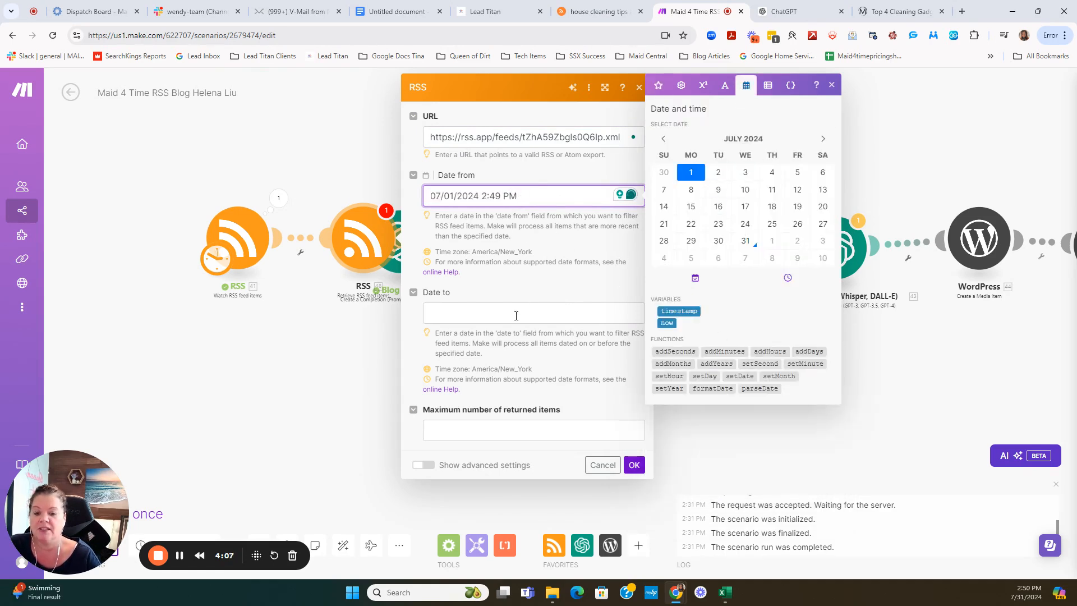
{"action": "left_click", "coordinate": [482, 431]}
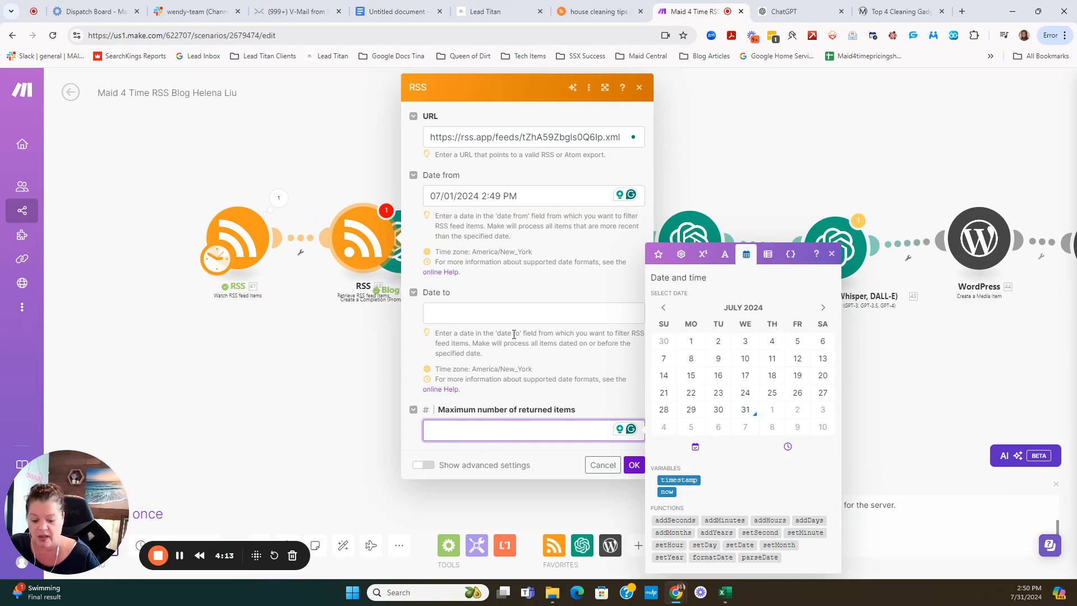
{"action": "left_click", "coordinate": [634, 465]}
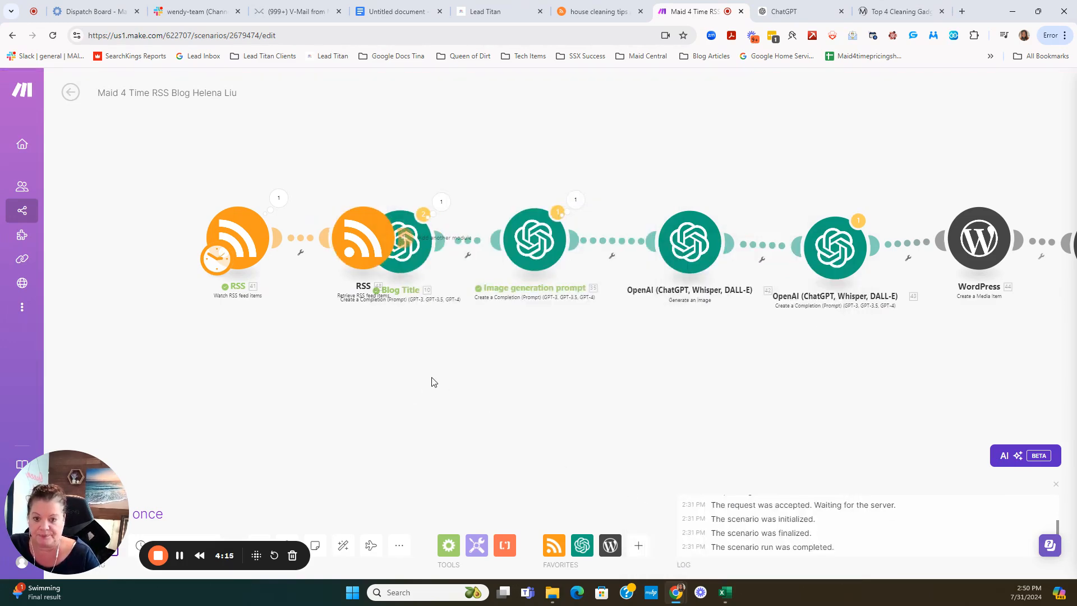
Delete the Retrieve RSS feed items module and link the RSS trigger directly to the Blog Title module
{"action": "right_click", "coordinate": [348, 241]}
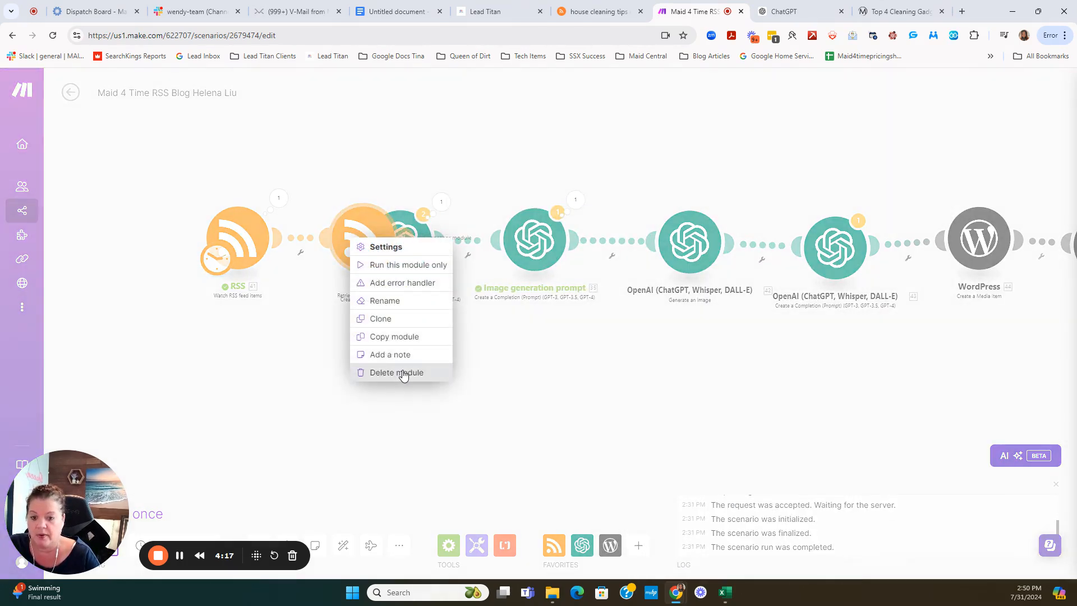
{"action": "left_click", "coordinate": [382, 374]}
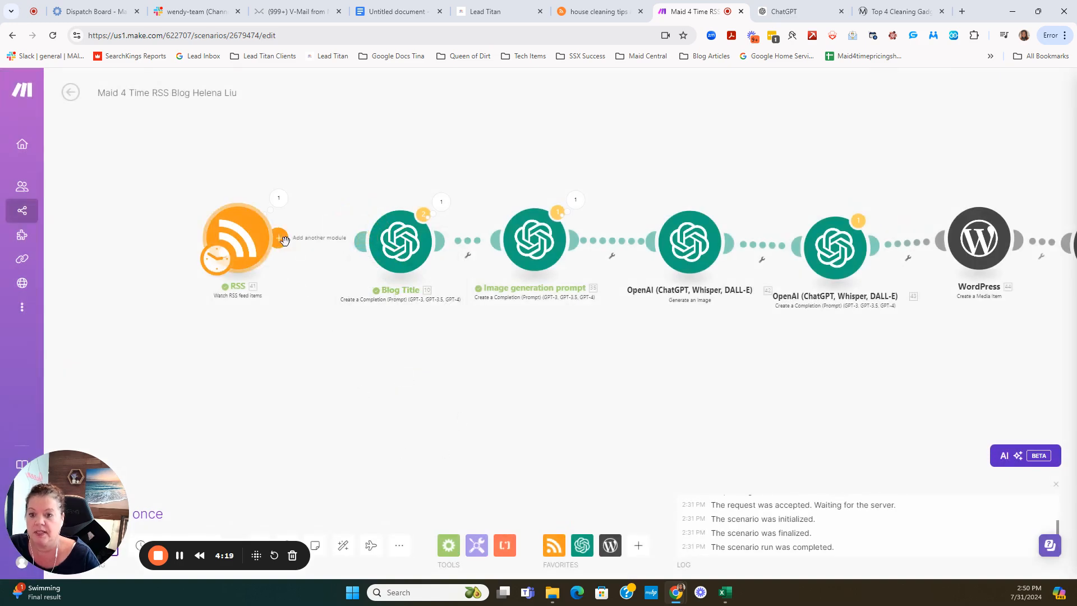
{"action": "left_click_drag", "start_coordinate": [282, 238], "coordinate": [370, 242]}
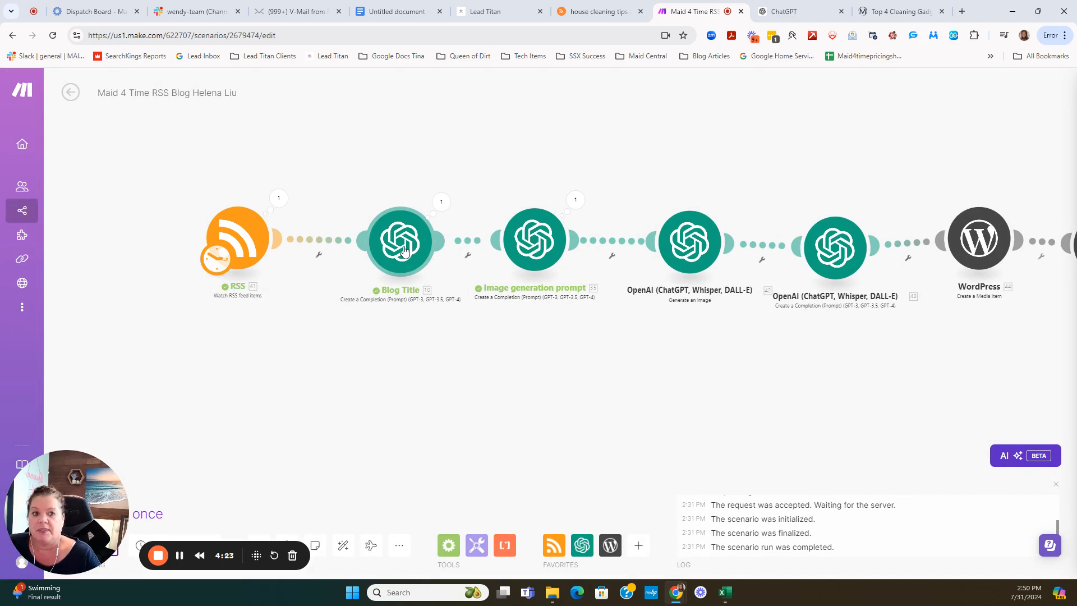
Switch to ChatGPT to view its start page and return to the Make scenario
{"action": "left_click", "coordinate": [780, 14]}
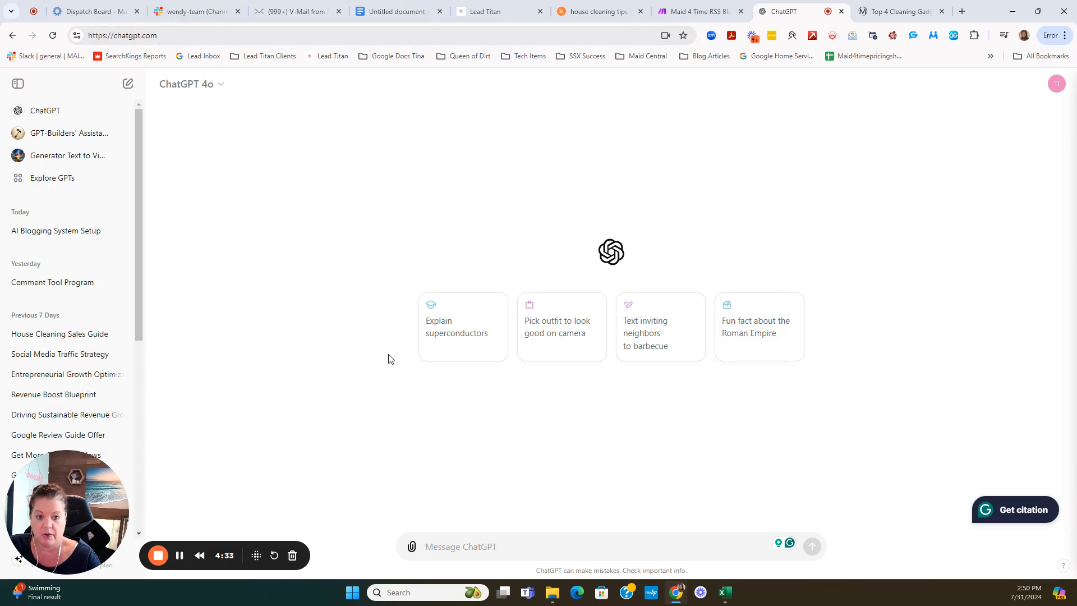
{"action": "left_click", "coordinate": [675, 10]}
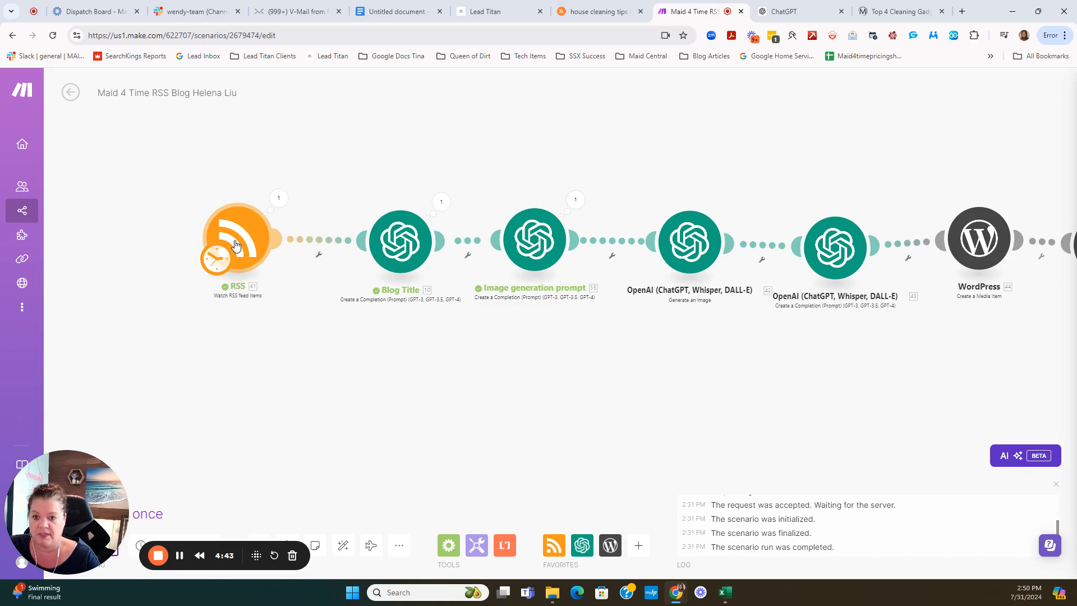
Open the Blog Title module, keep My OpenAI connection selected, and review the available methods and GPT models
{"action": "left_click", "coordinate": [397, 250]}
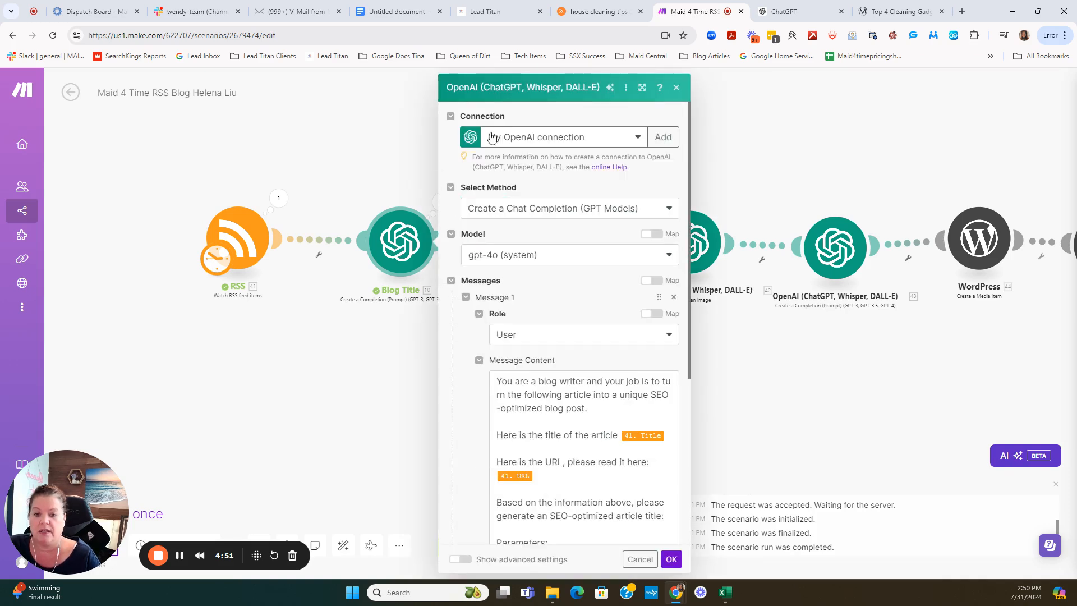
{"action": "left_click", "coordinate": [512, 139]}
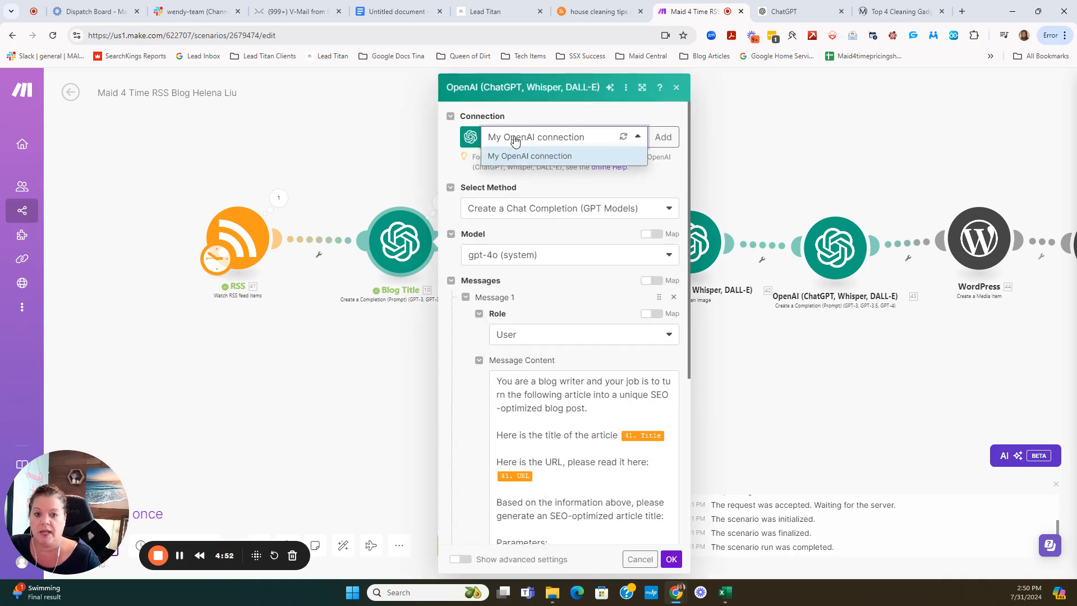
{"action": "left_click", "coordinate": [542, 159]}
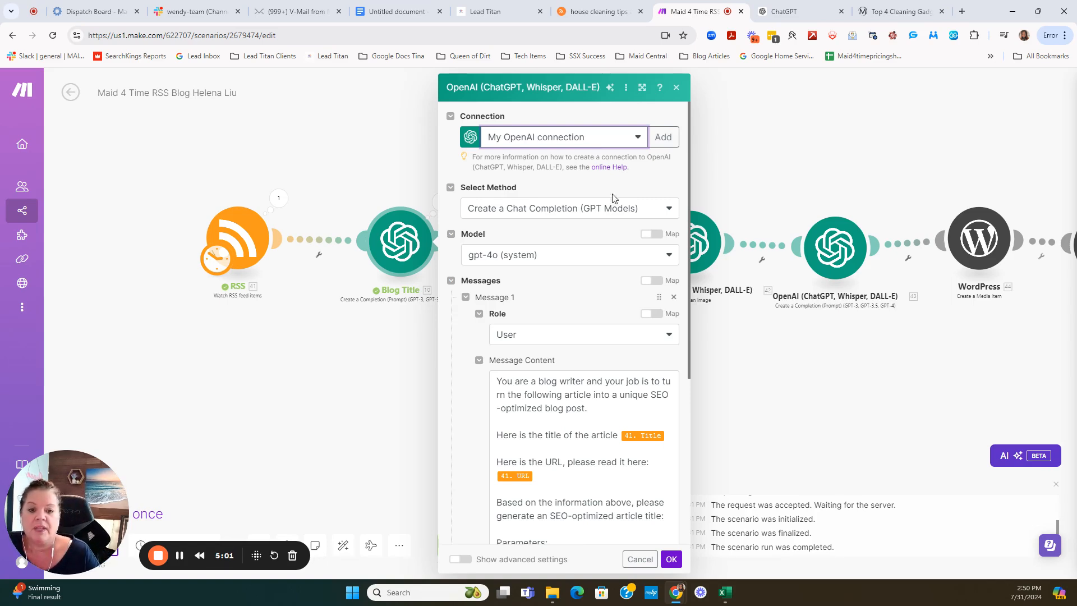
{"action": "left_click", "coordinate": [493, 215]}
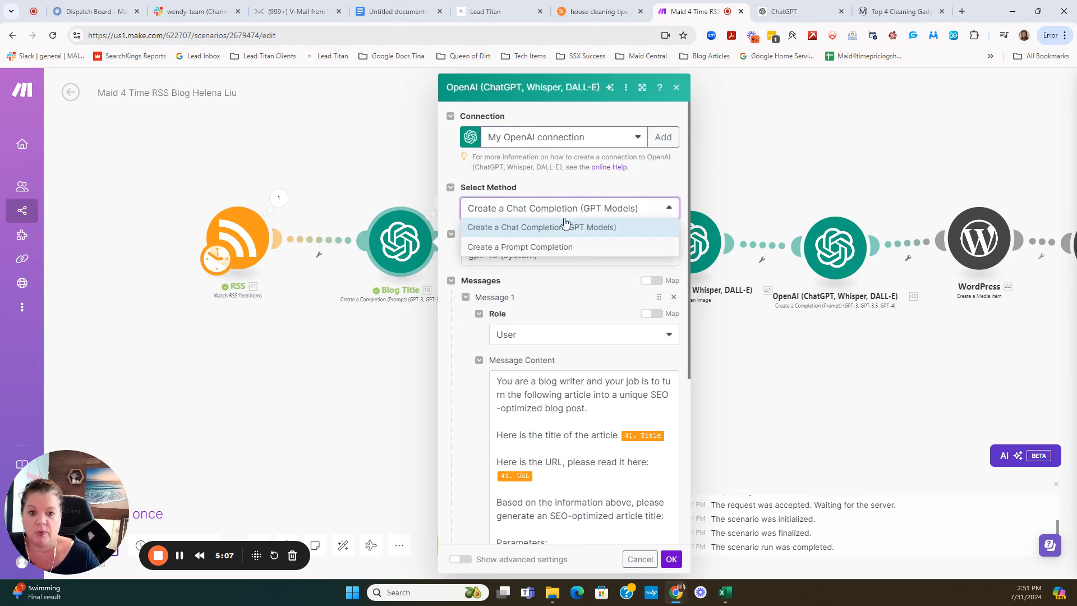
{"action": "left_click", "coordinate": [599, 207]}
{"action": "left_click", "coordinate": [496, 258]}
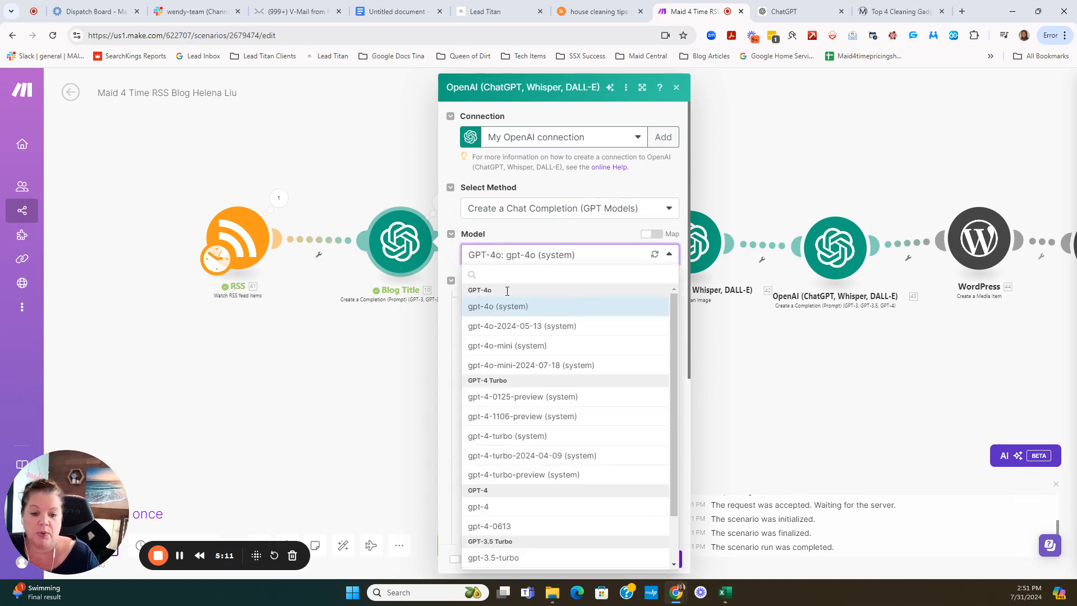
{"action": "scroll", "coordinate": [563, 355], "scroll_direction": "down", "scroll_amount": 1}
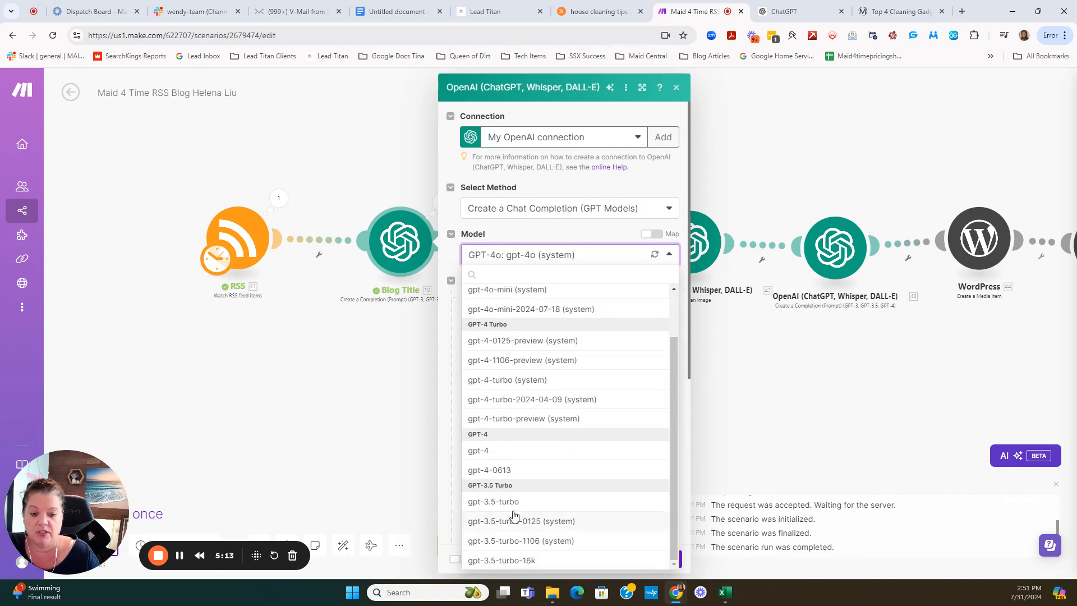
{"action": "left_click", "coordinate": [553, 181]}
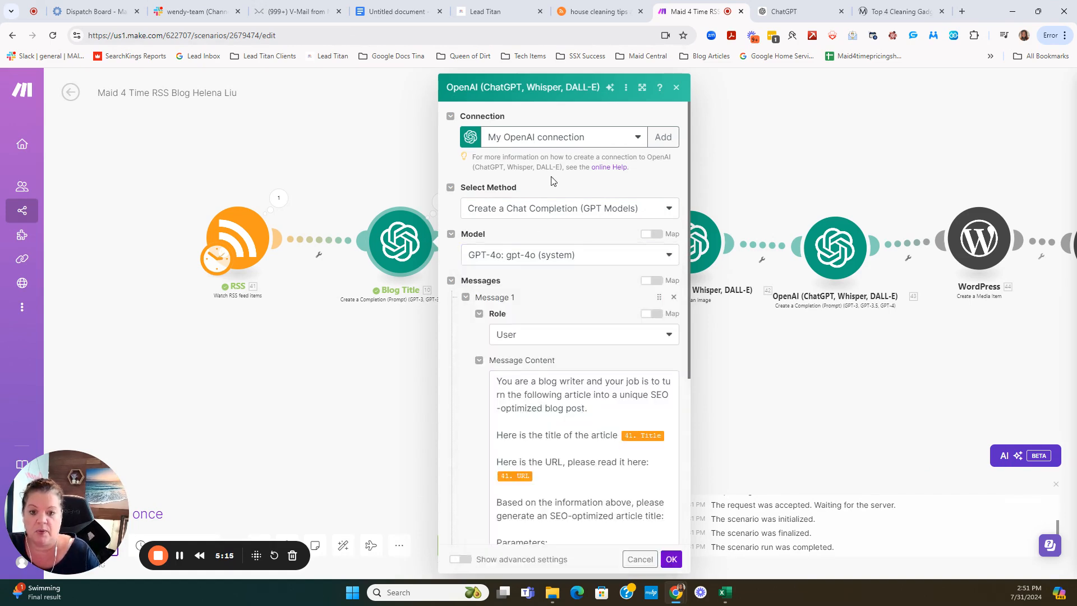
Keep Message 1's role set to User and read through the Blog Title module's message content
{"action": "scroll", "coordinate": [553, 181], "scroll_direction": "down", "scroll_amount": 2}
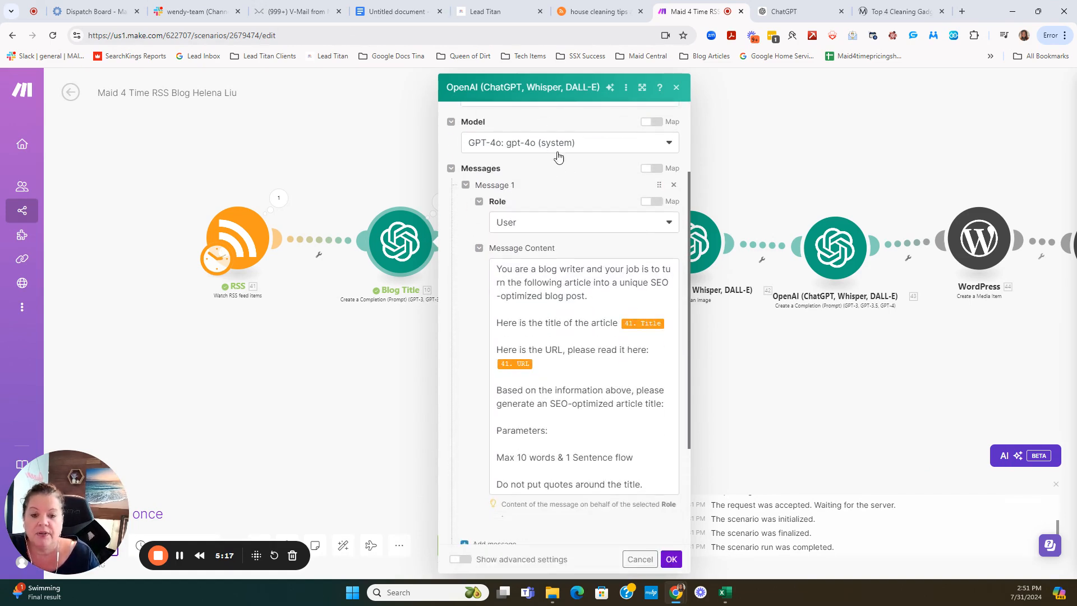
{"action": "left_click", "coordinate": [516, 230]}
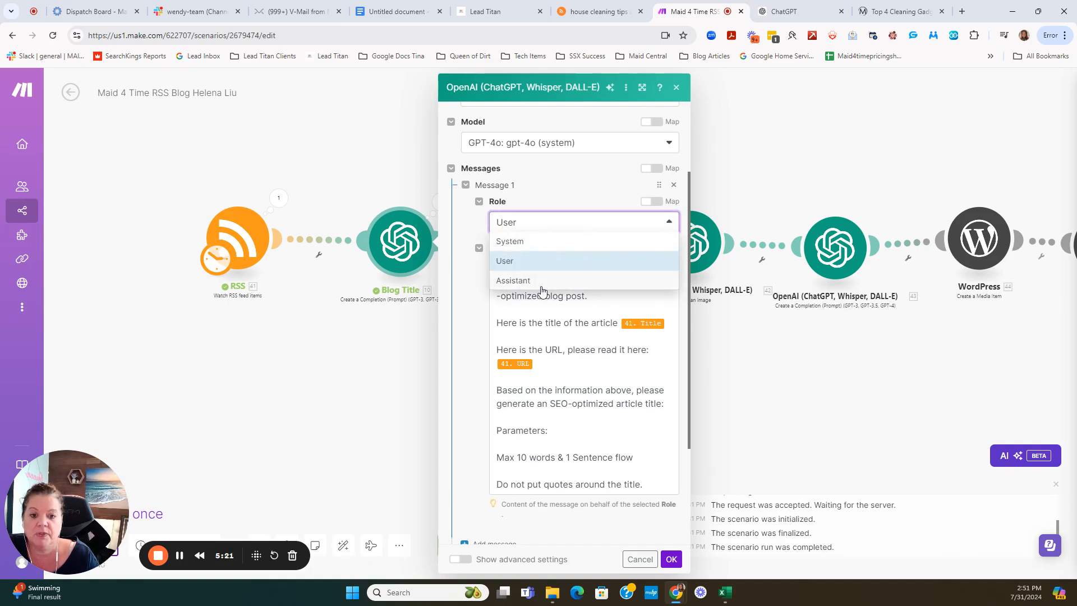
{"action": "left_click", "coordinate": [522, 264]}
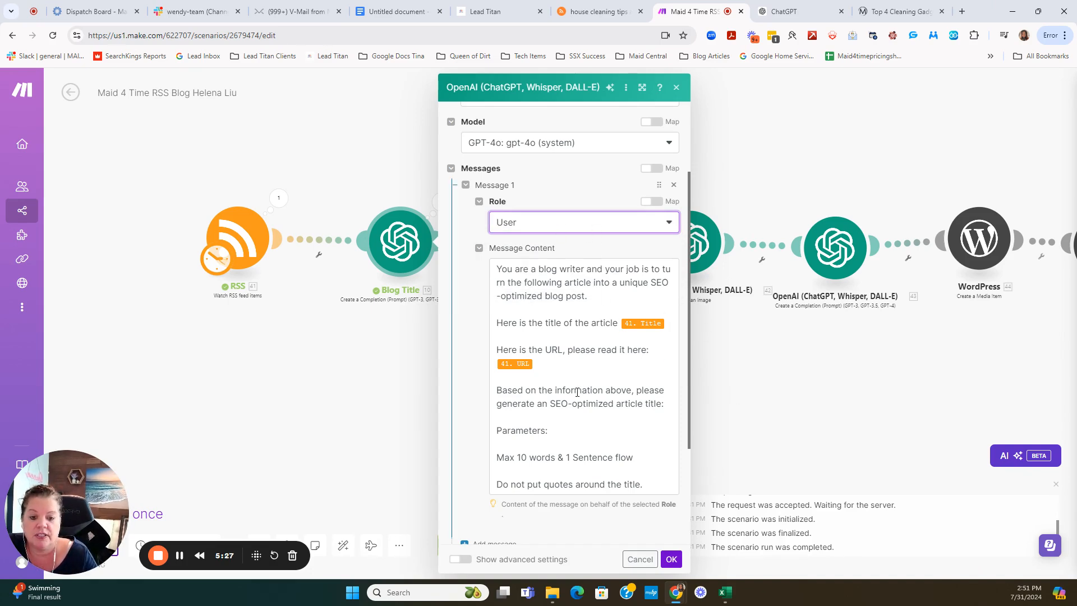
{"action": "scroll", "coordinate": [578, 392], "scroll_direction": "down", "scroll_amount": 2}
{"action": "scroll", "coordinate": [571, 281], "scroll_direction": "up", "scroll_amount": 2}
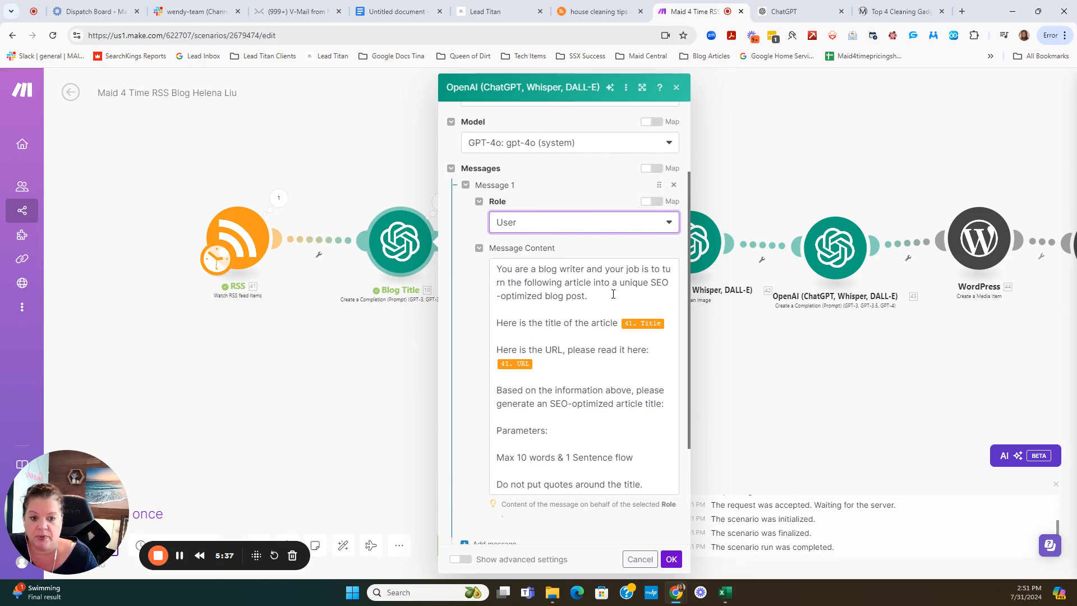
{"action": "scroll", "coordinate": [561, 299], "scroll_direction": "down", "scroll_amount": 1}
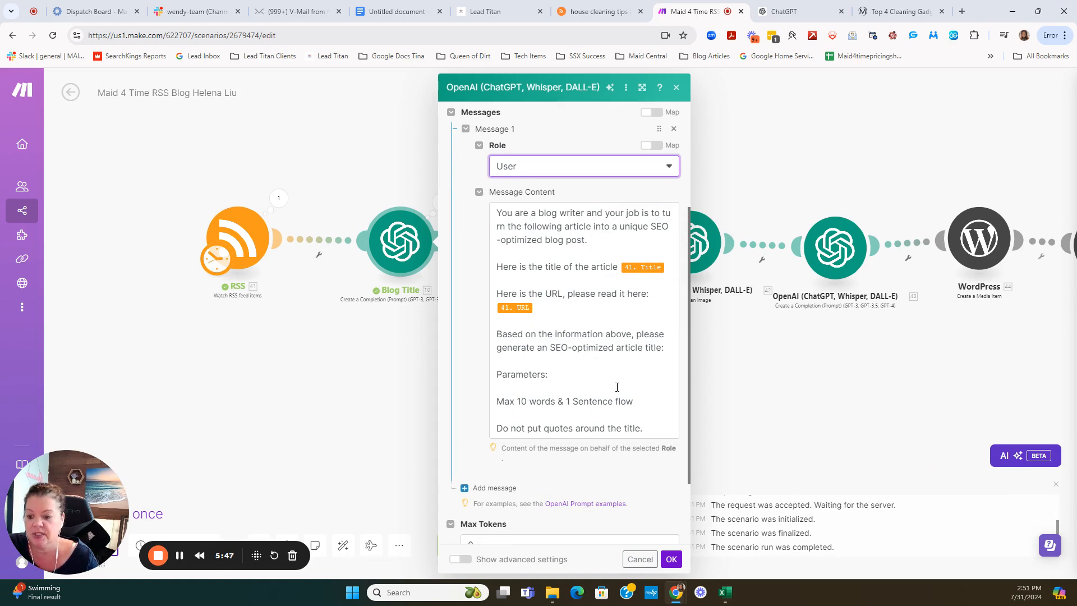
Try inserting the RSS Title and URL items into the Blog Title prompt and remove the duplicates
{"action": "left_click", "coordinate": [643, 267]}
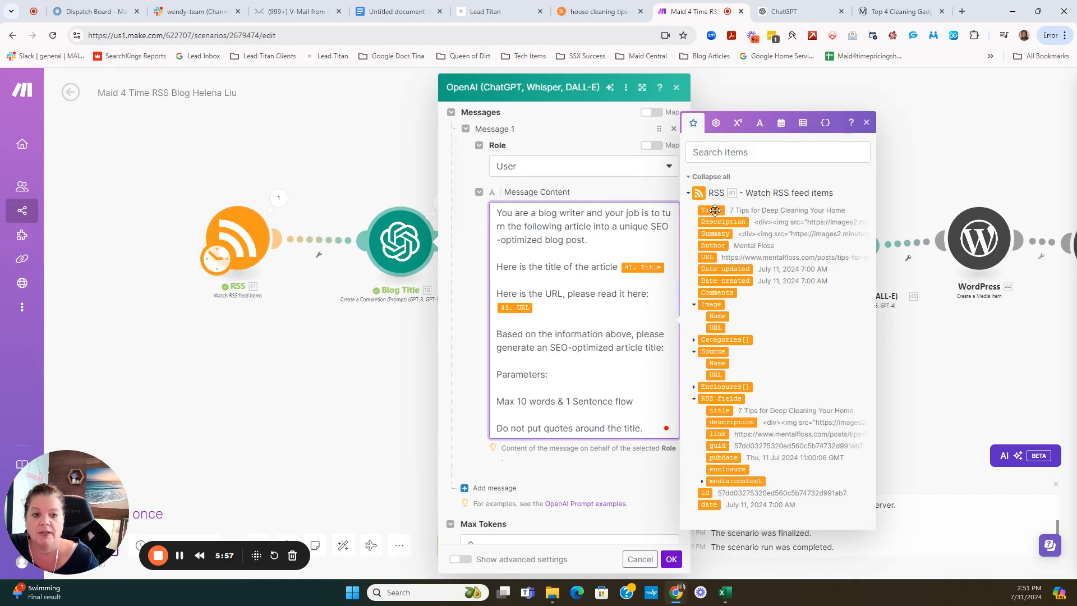
{"action": "left_click_drag", "start_coordinate": [715, 210], "coordinate": [640, 281]}
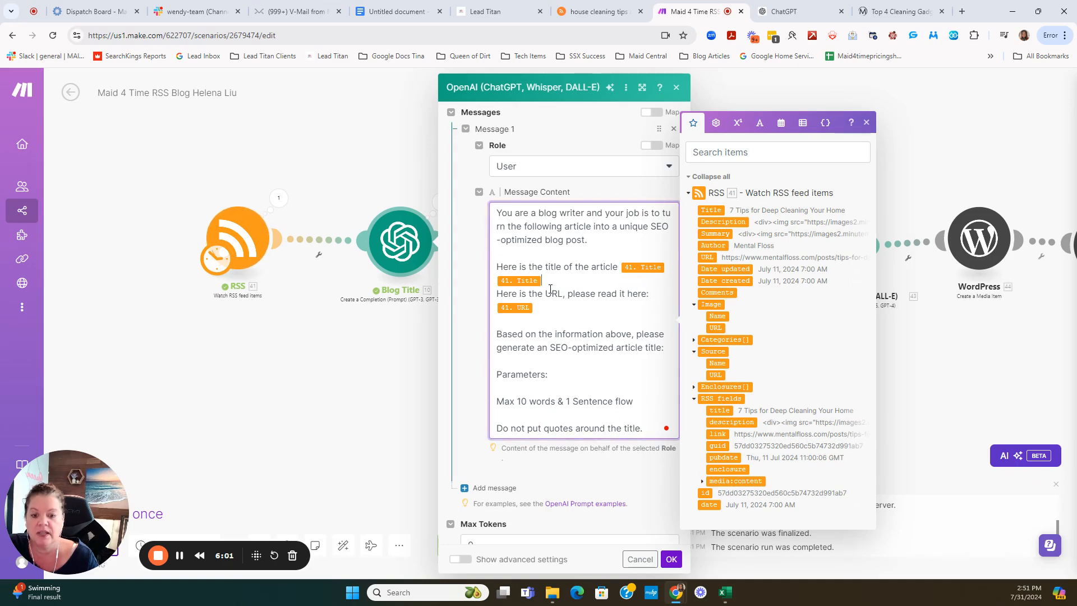
{"action": "key", "text": "BackSpace"}
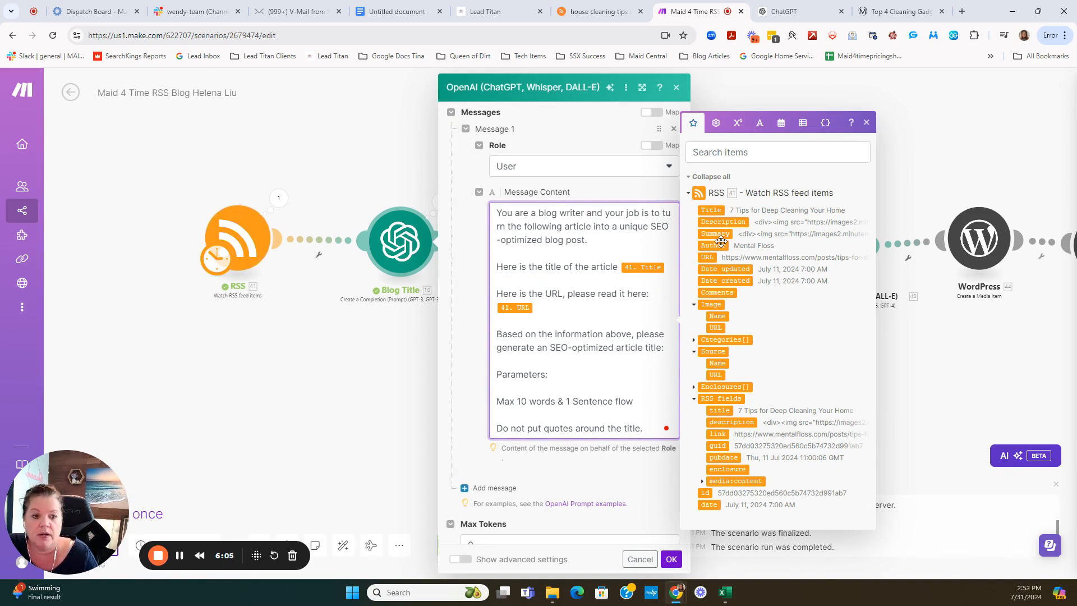
{"action": "left_click", "coordinate": [721, 258]}
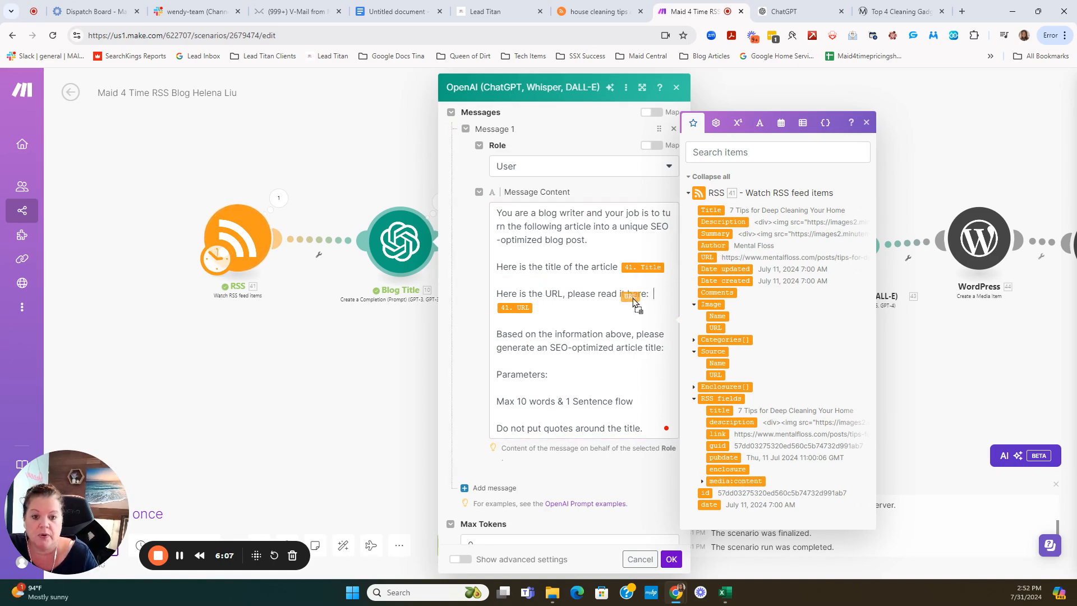
{"action": "key", "text": "BackSpace"}
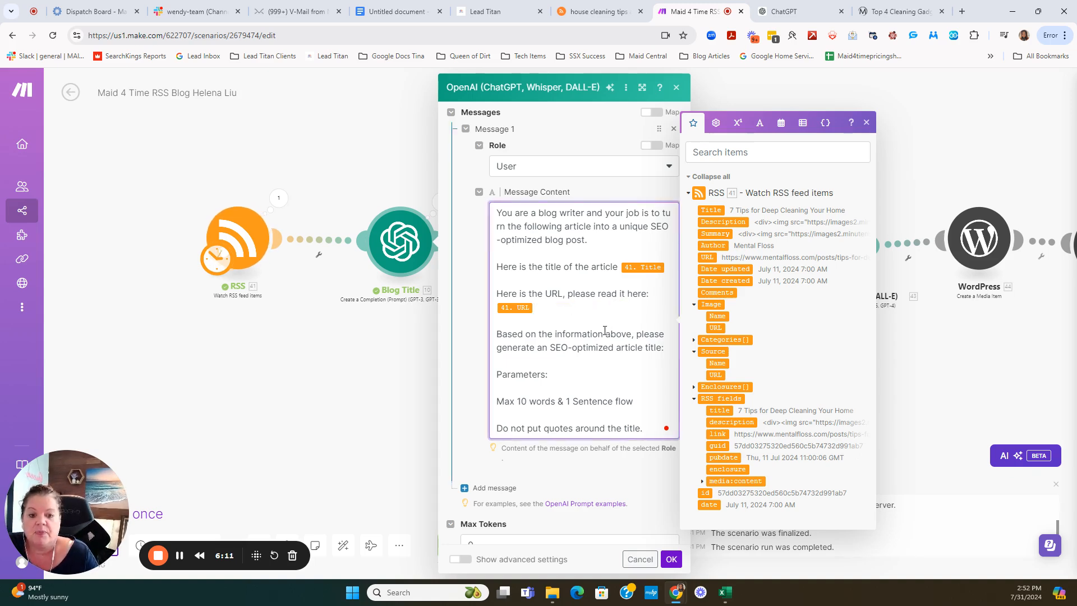
Check the remaining prompt parameters and Max Tokens setting, and save the Blog Title module
{"action": "scroll", "coordinate": [576, 362], "scroll_direction": "down", "scroll_amount": 1}
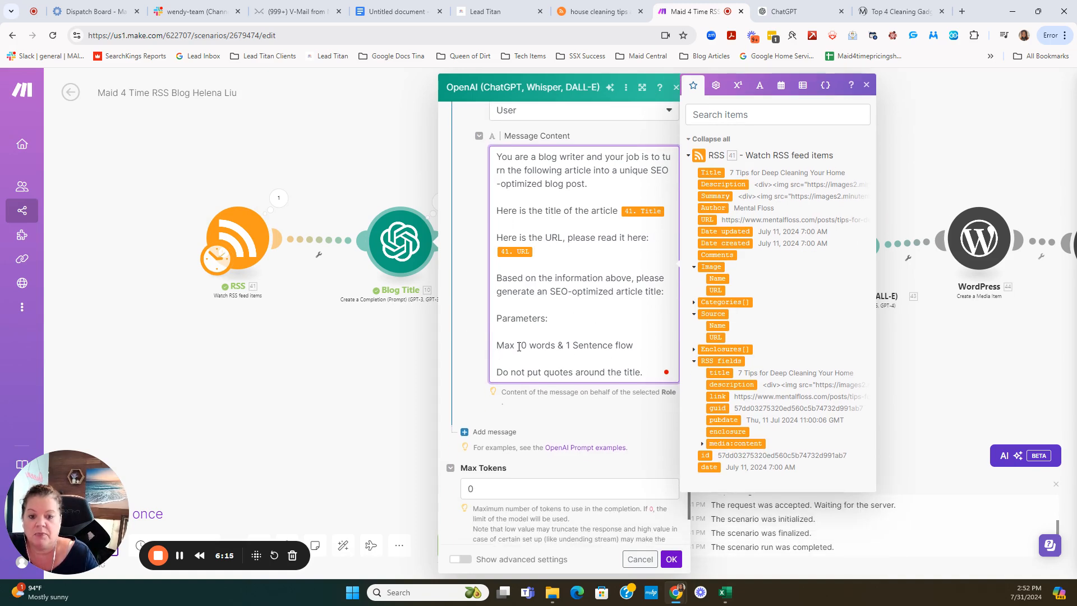
{"action": "scroll", "coordinate": [646, 349], "scroll_direction": "down", "scroll_amount": 1}
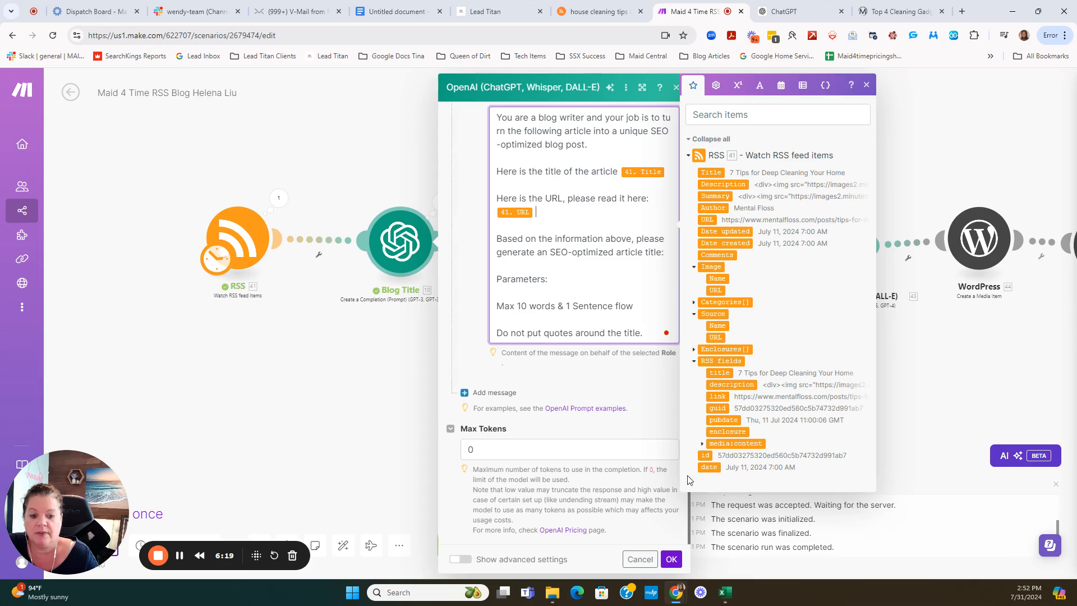
{"action": "left_click", "coordinate": [671, 560]}
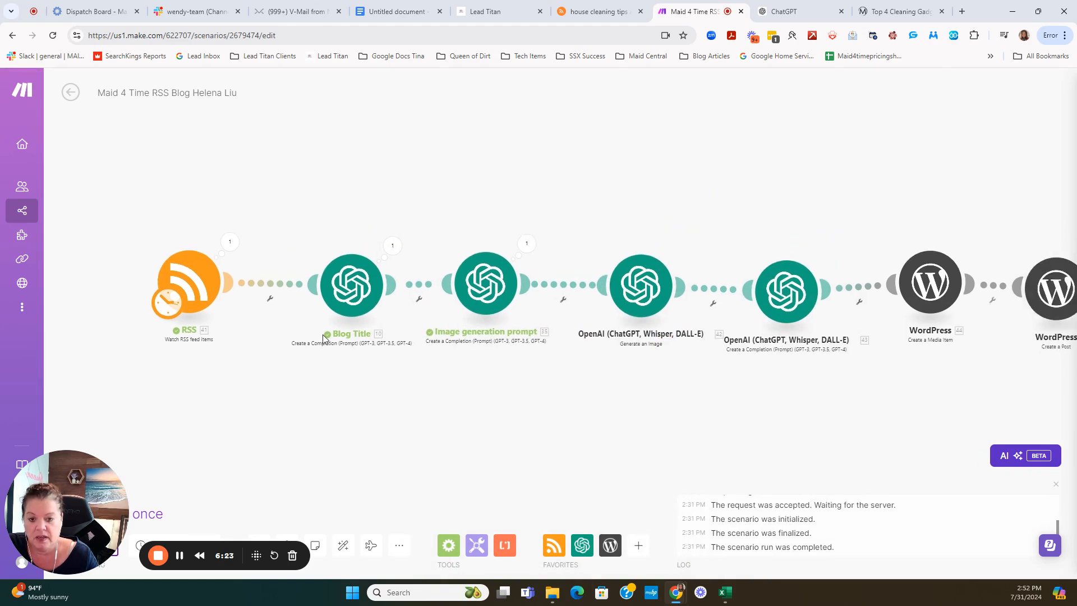
Open the Image generation prompt module and review its chat completion method, gpt-4o model and Message 1 settings
{"action": "left_click", "coordinate": [486, 283]}
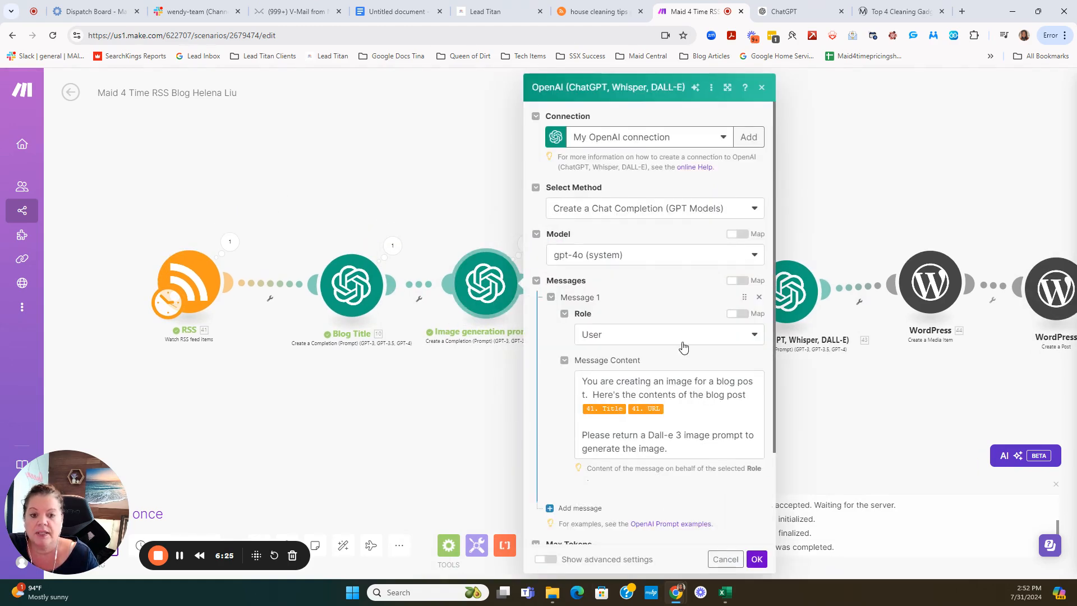
{"action": "scroll", "coordinate": [710, 389], "scroll_direction": "down", "scroll_amount": 1}
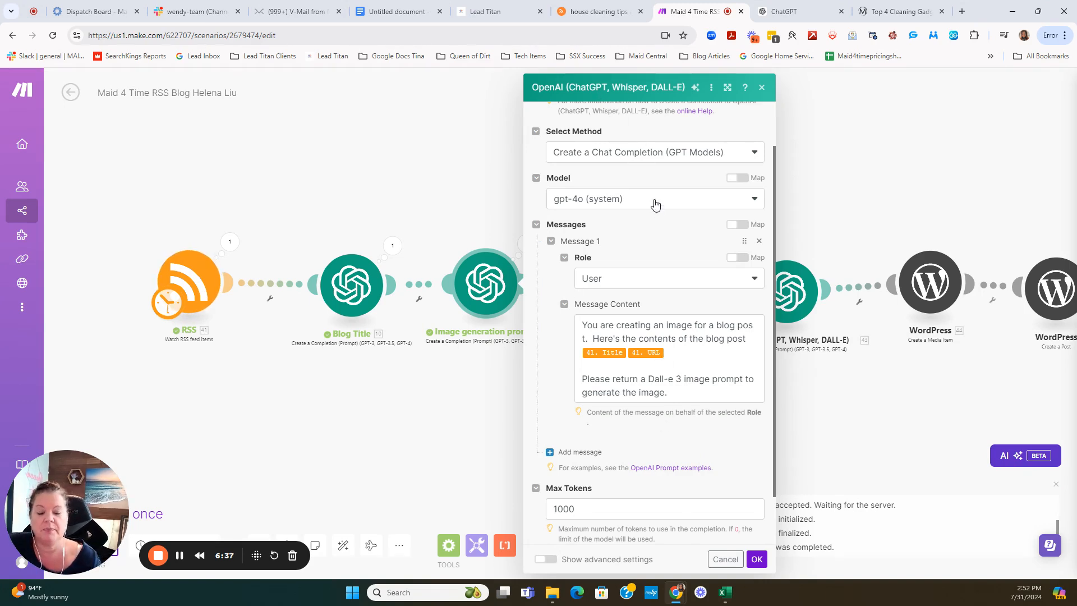
{"action": "left_click", "coordinate": [629, 162]}
{"action": "left_click", "coordinate": [638, 171]}
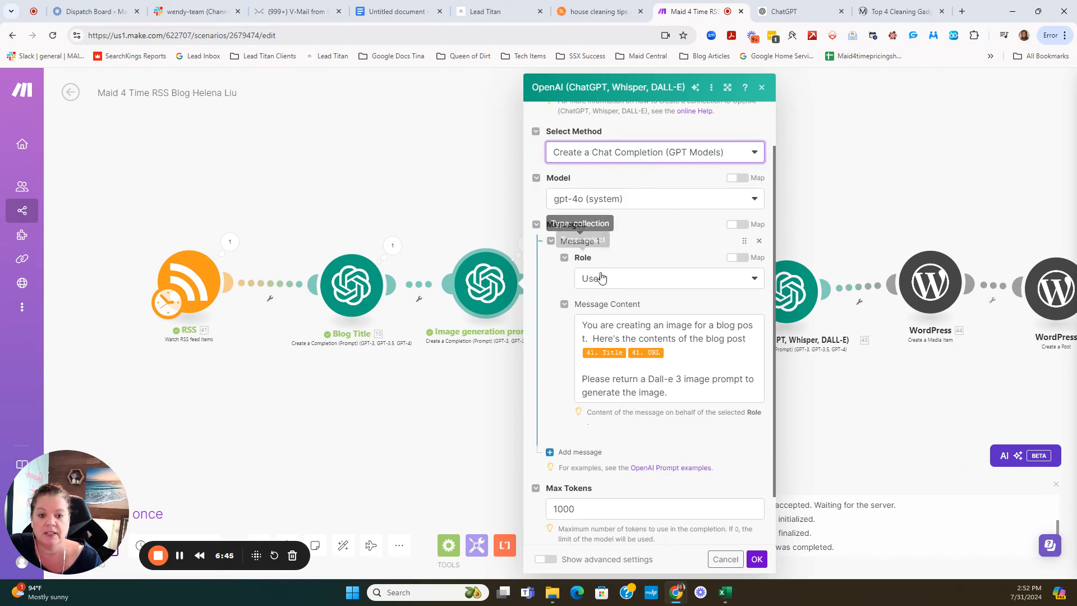
{"action": "scroll", "coordinate": [623, 308], "scroll_direction": "down", "scroll_amount": 1}
{"action": "scroll", "coordinate": [639, 331], "scroll_direction": "up", "scroll_amount": 1}
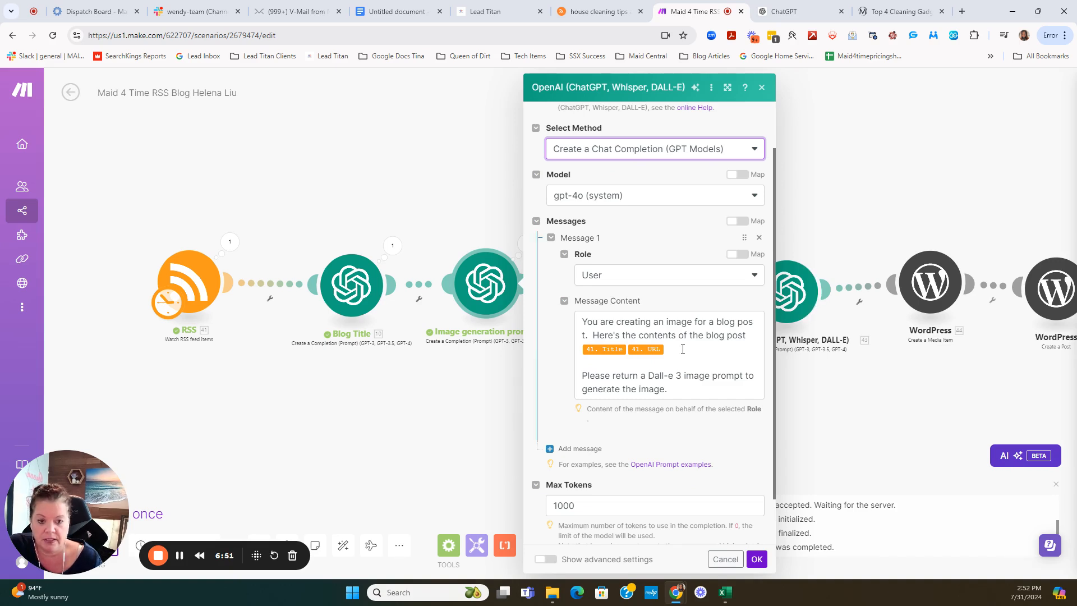
Review the Image generation prompt's message content and compare its Title and URL items with the available RSS feed fields
{"action": "left_click", "coordinate": [683, 349]}
{"action": "scroll", "coordinate": [856, 385], "scroll_direction": "down", "scroll_amount": 1}
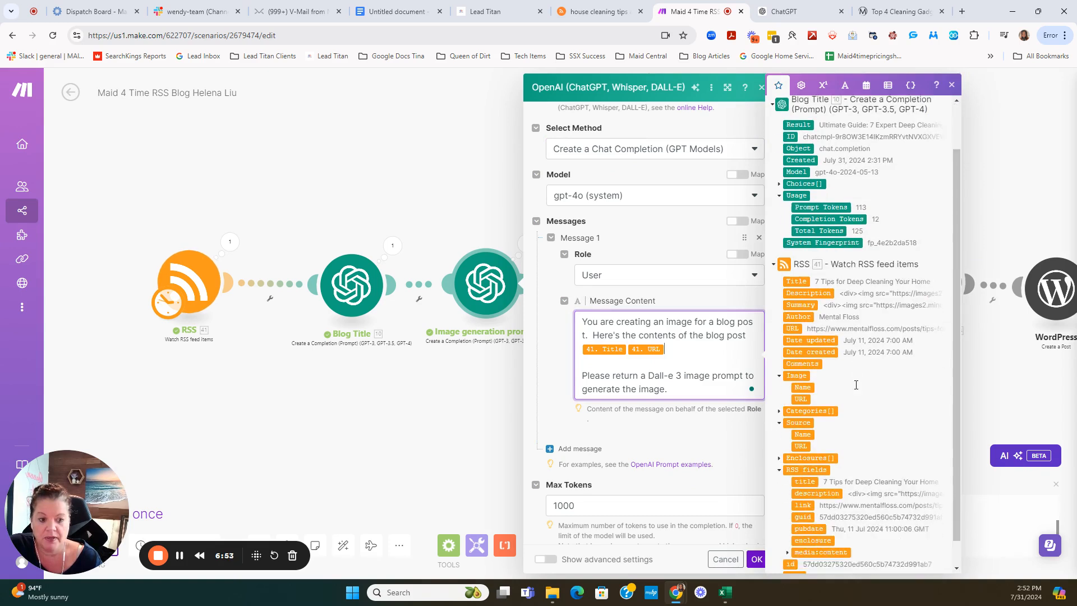
{"action": "scroll", "coordinate": [856, 385], "scroll_direction": "down", "scroll_amount": 1}
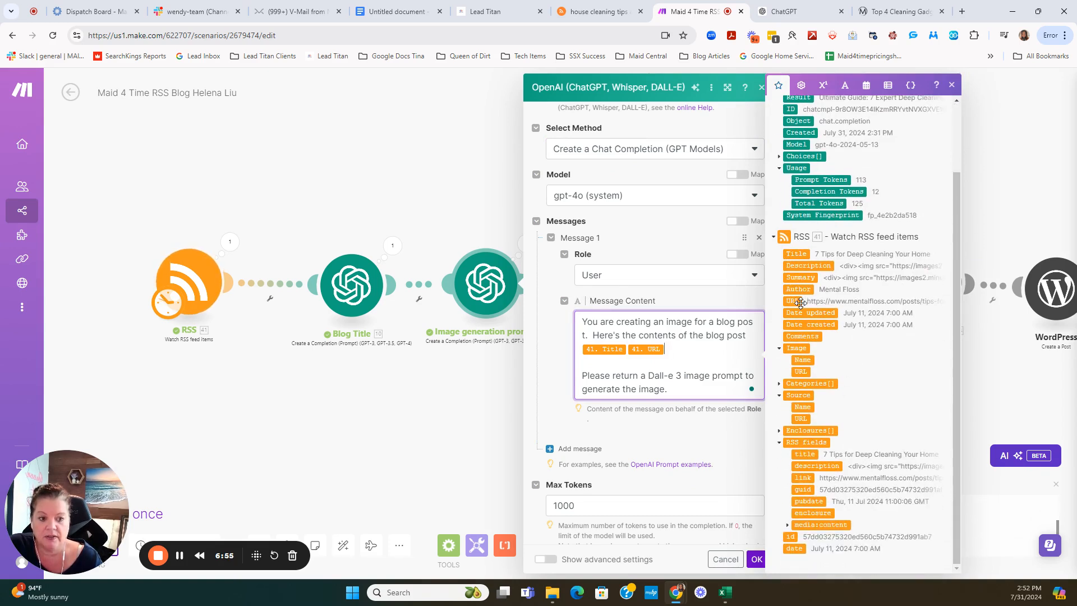
{"action": "scroll", "coordinate": [589, 340], "scroll_direction": "down", "scroll_amount": 1}
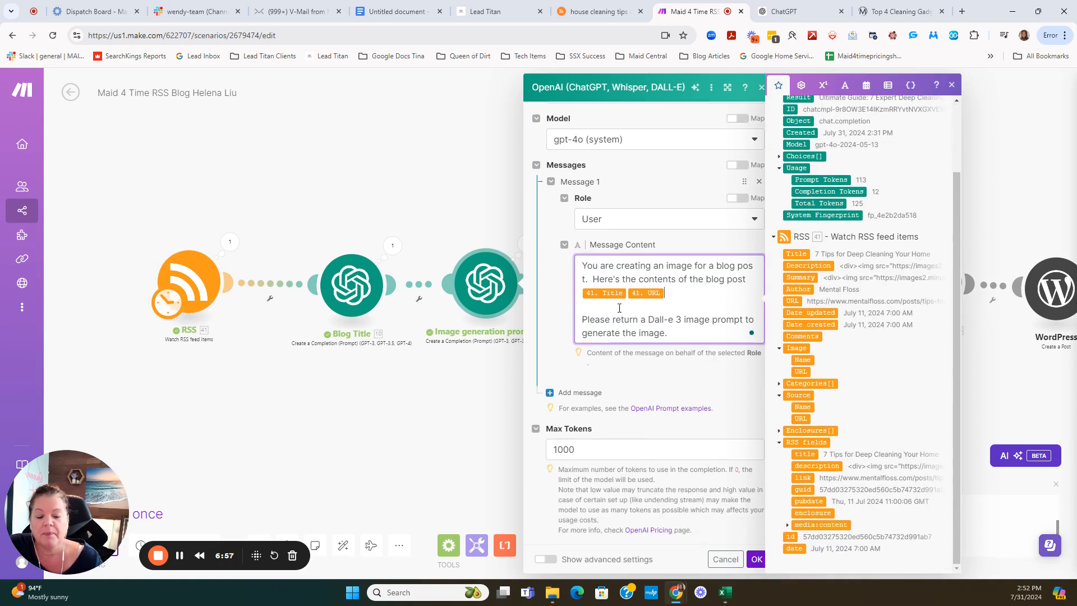
{"action": "left_click", "coordinate": [678, 332]}
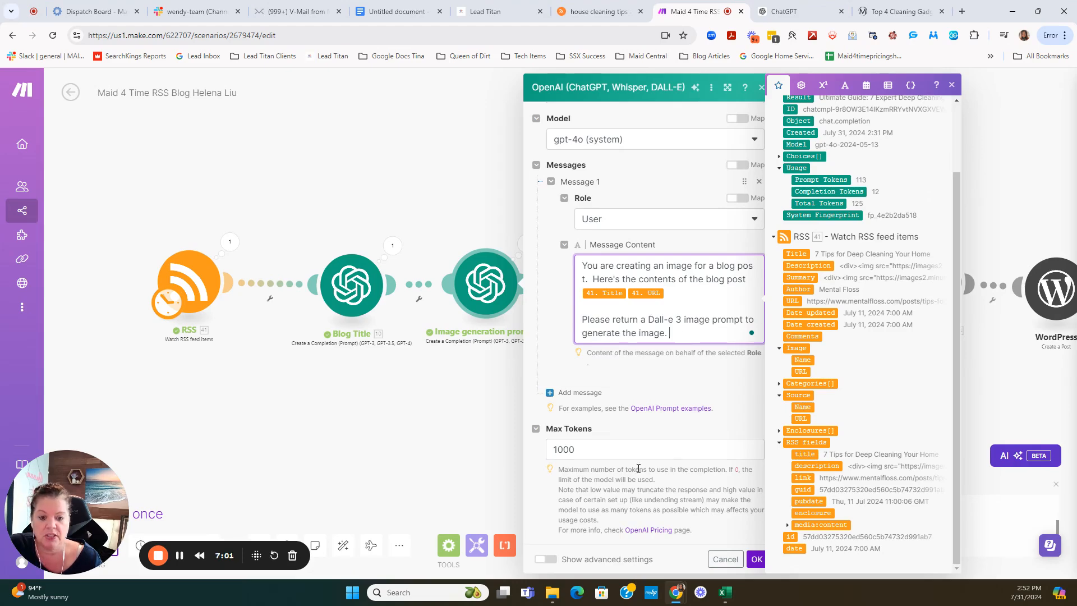
Check the Image generation prompt module's Max Tokens setting, keep it at 1000, and save the module
{"action": "double_click", "coordinate": [591, 460]}
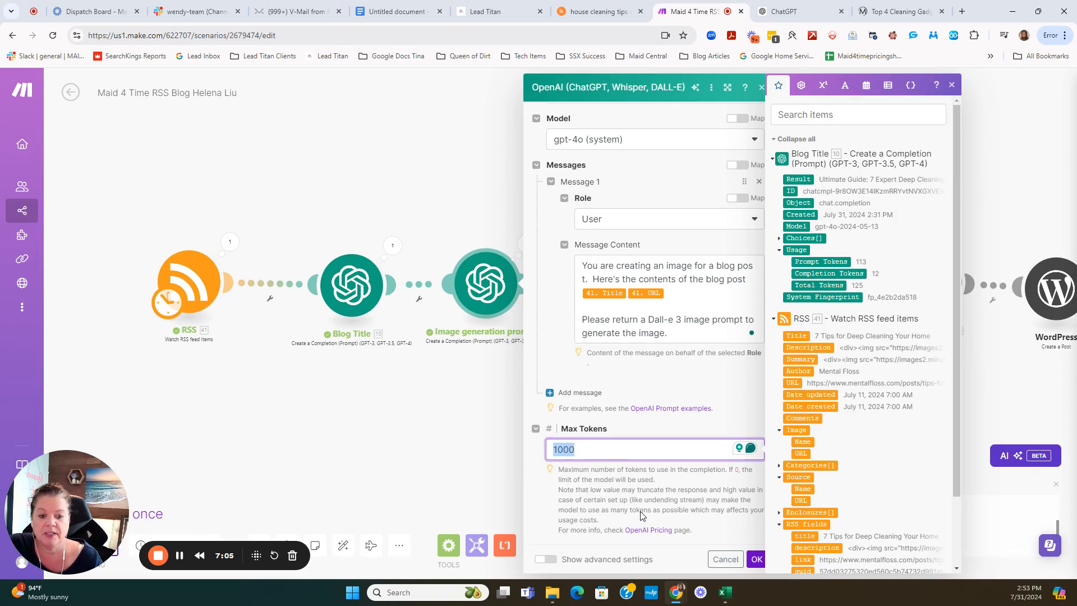
{"action": "left_click", "coordinate": [589, 447]}
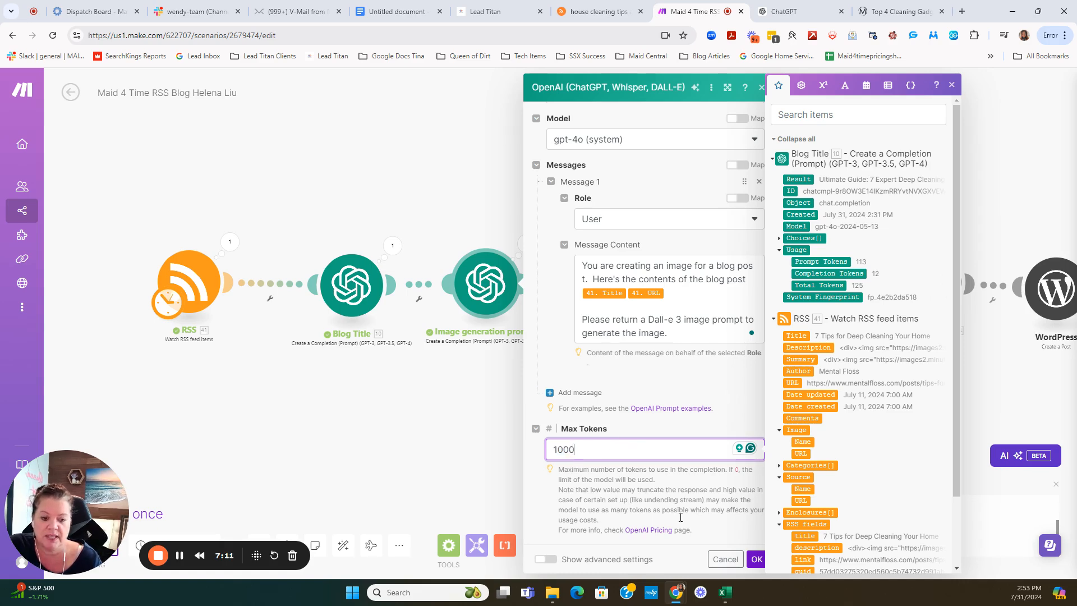
{"action": "left_click", "coordinate": [755, 559]}
Open the Generate an Image module and review its Dall-E 3 model, prompt mapping and the items available from earlier modules
{"action": "left_click_drag", "start_coordinate": [657, 421], "coordinate": [490, 453]}
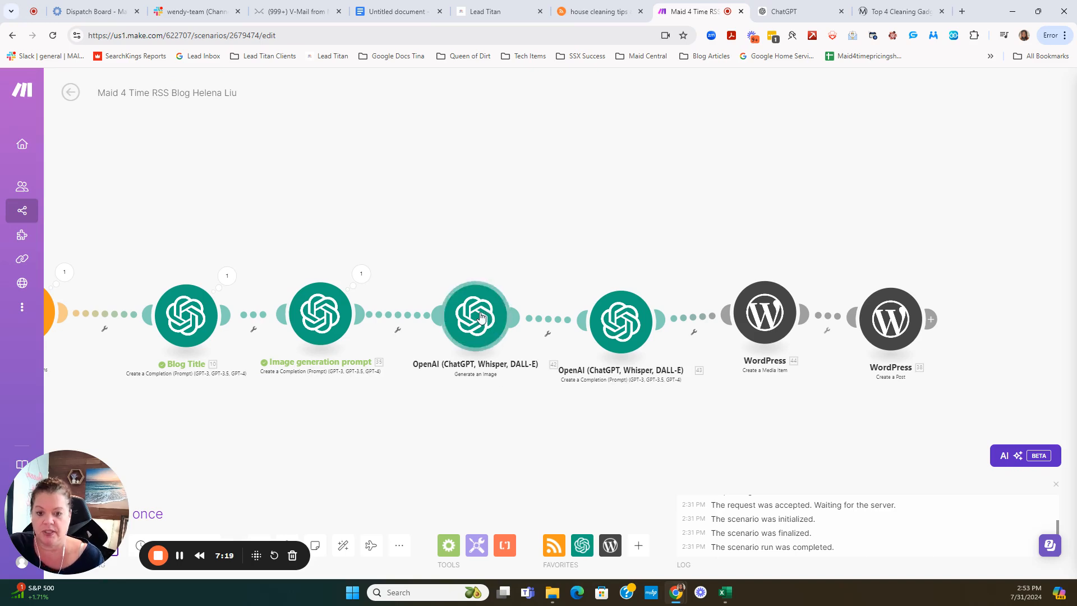
{"action": "left_click", "coordinate": [511, 328]}
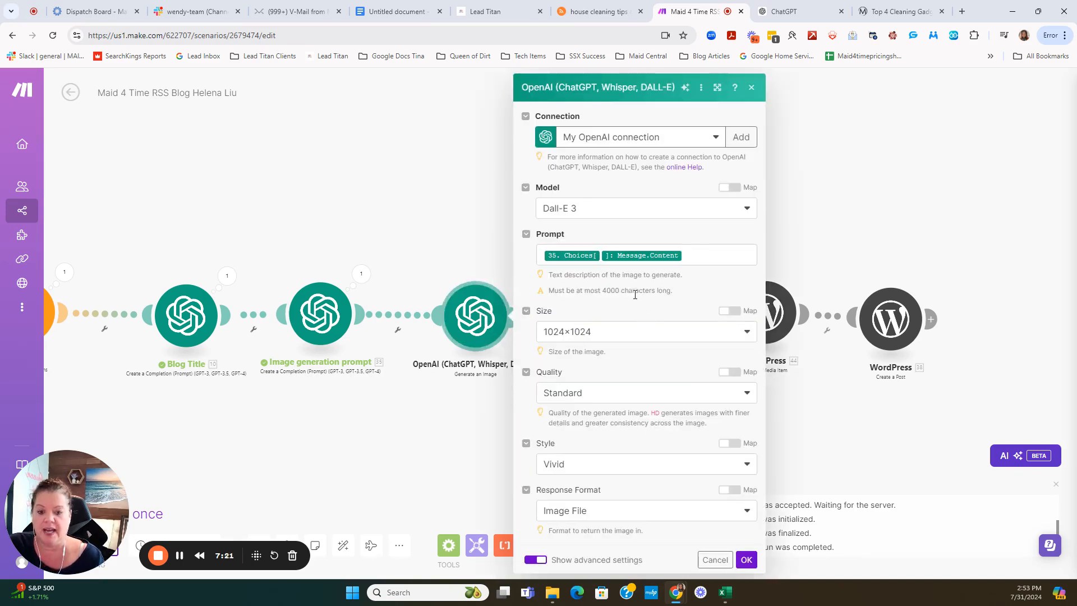
{"action": "left_click", "coordinate": [716, 559]}
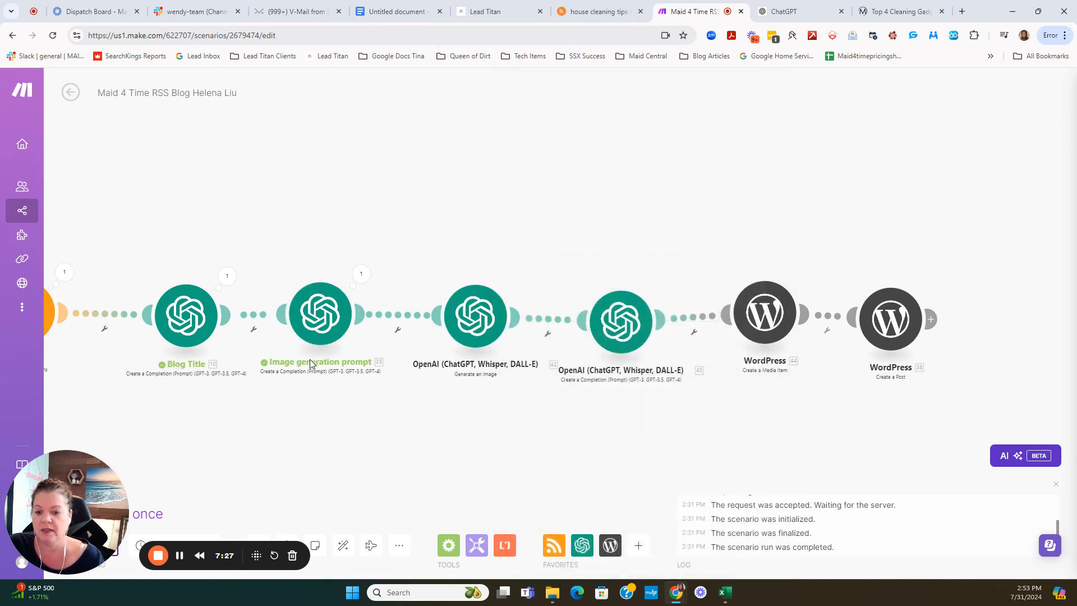
{"action": "left_click", "coordinate": [459, 333]}
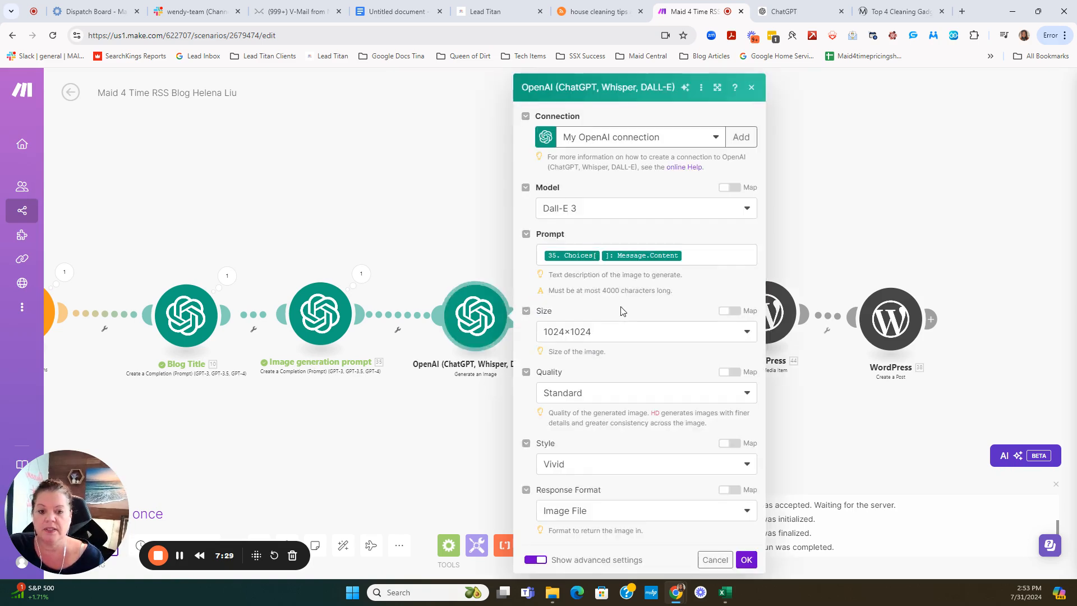
{"action": "left_click", "coordinate": [700, 255]}
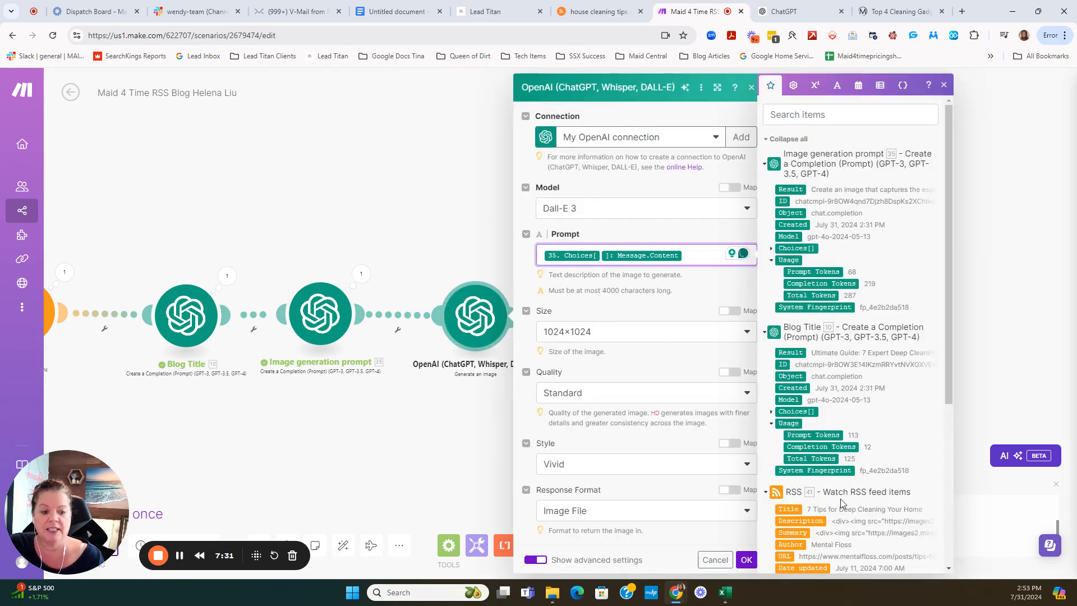
{"action": "scroll", "coordinate": [848, 499], "scroll_direction": "down", "scroll_amount": 4}
{"action": "scroll", "coordinate": [850, 494], "scroll_direction": "up", "scroll_amount": 1}
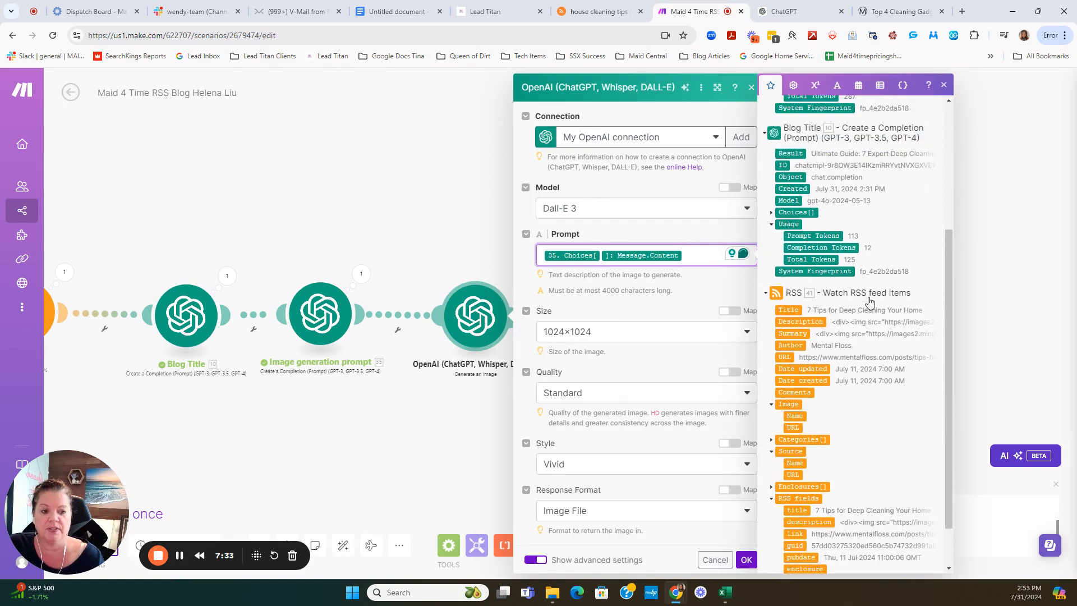
{"action": "scroll", "coordinate": [811, 326], "scroll_direction": "up", "scroll_amount": 1}
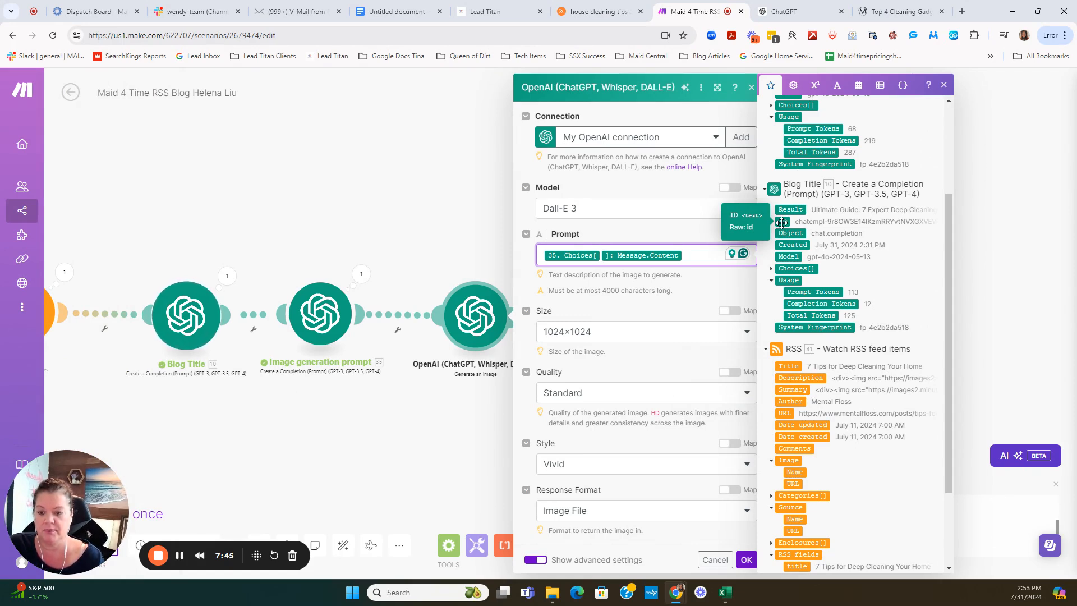
{"action": "scroll", "coordinate": [831, 252], "scroll_direction": "up", "scroll_amount": 2}
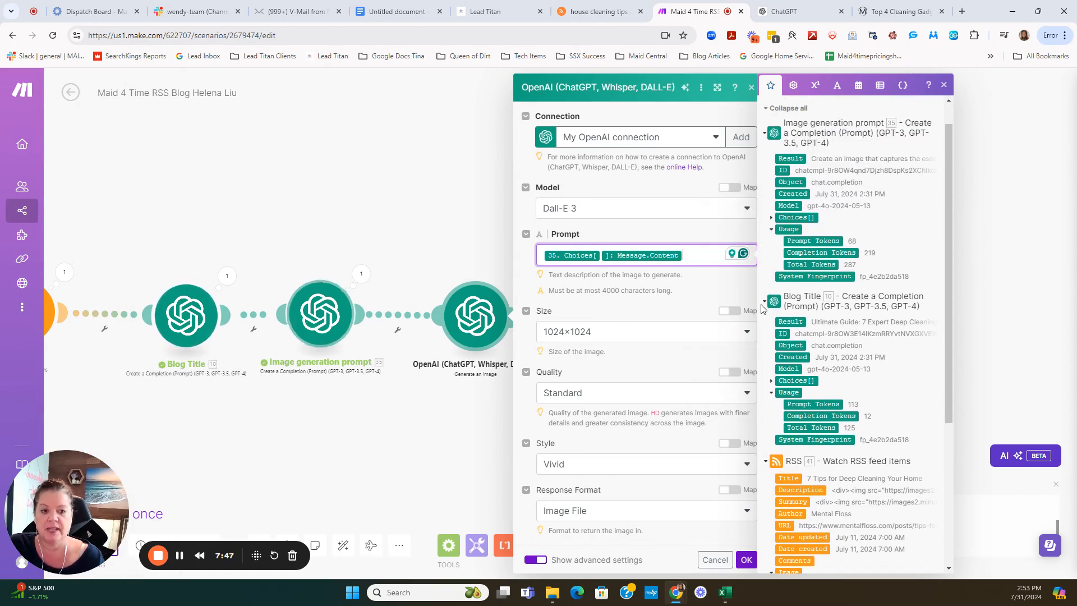
{"action": "scroll", "coordinate": [836, 314], "scroll_direction": "up", "scroll_amount": 1}
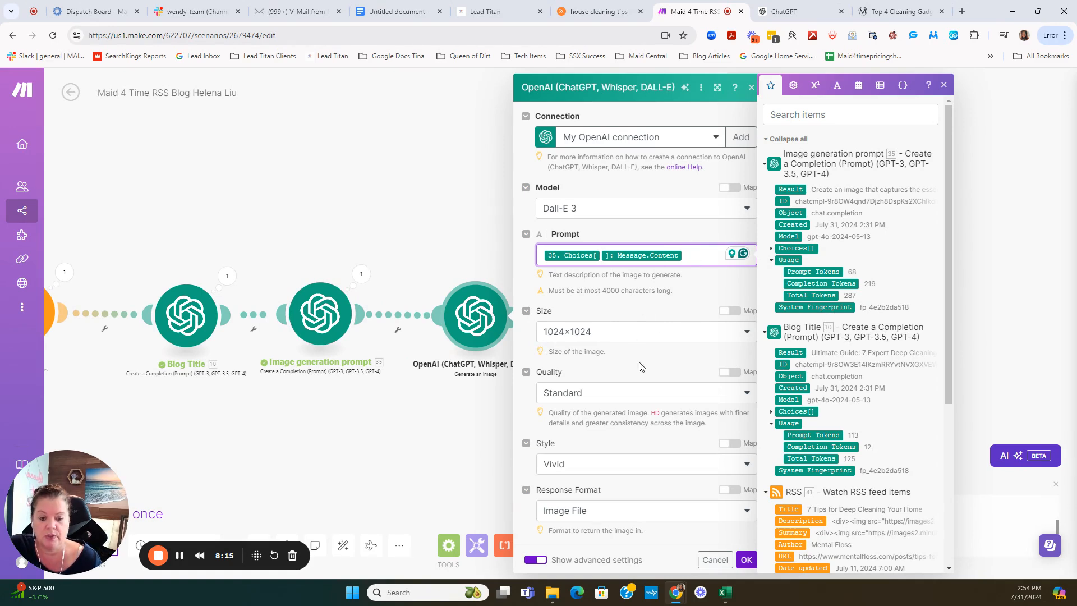
Check the image quality and response format options, keep Standard and Image File, and save the Generate an Image module
{"action": "left_click", "coordinate": [563, 395]}
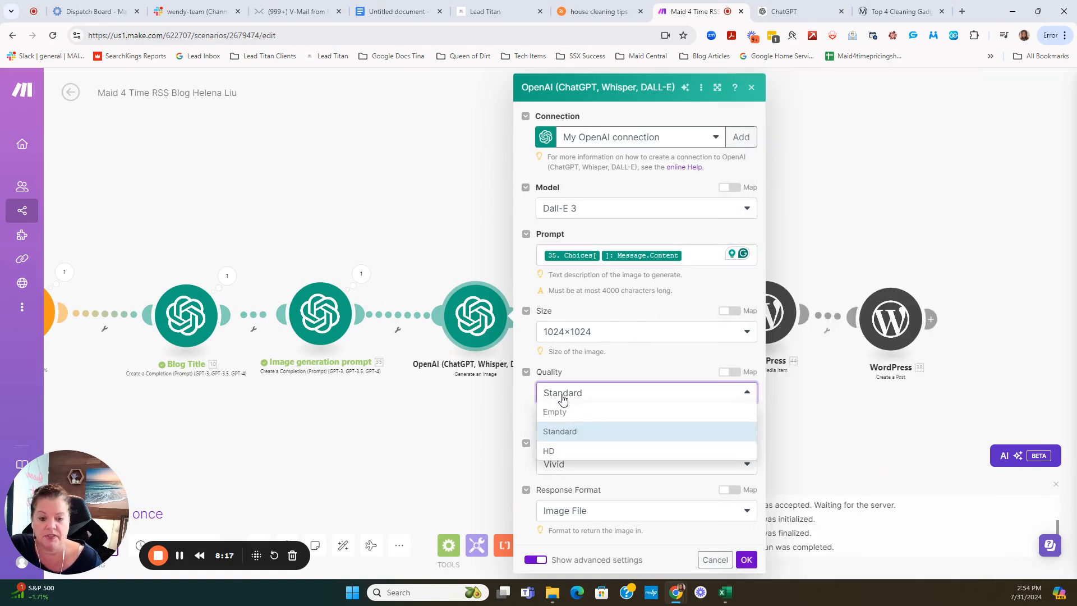
{"action": "left_click", "coordinate": [699, 361]}
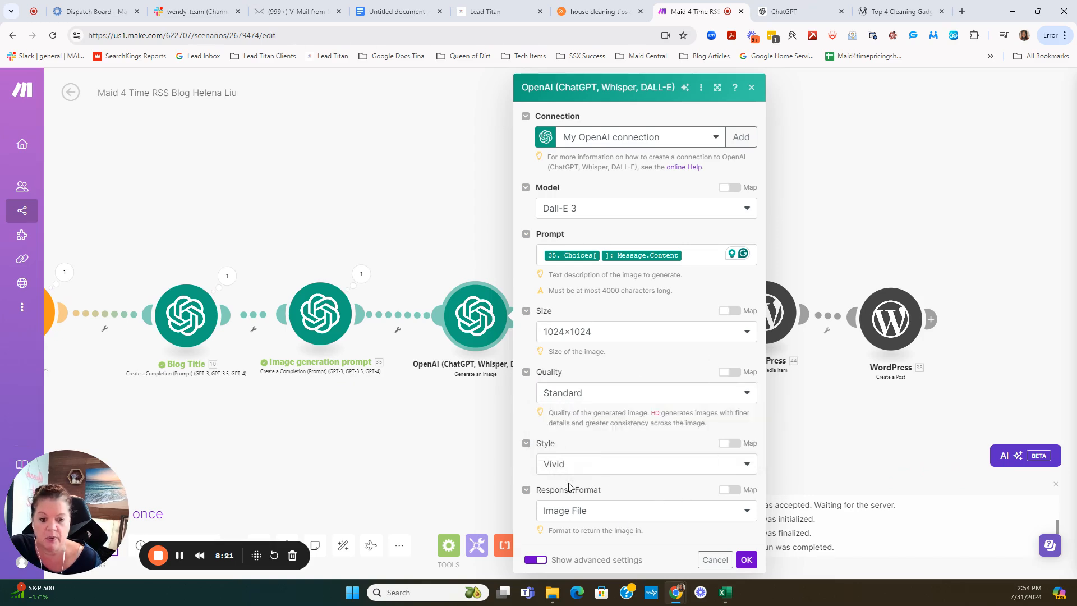
{"action": "left_click", "coordinate": [562, 521]}
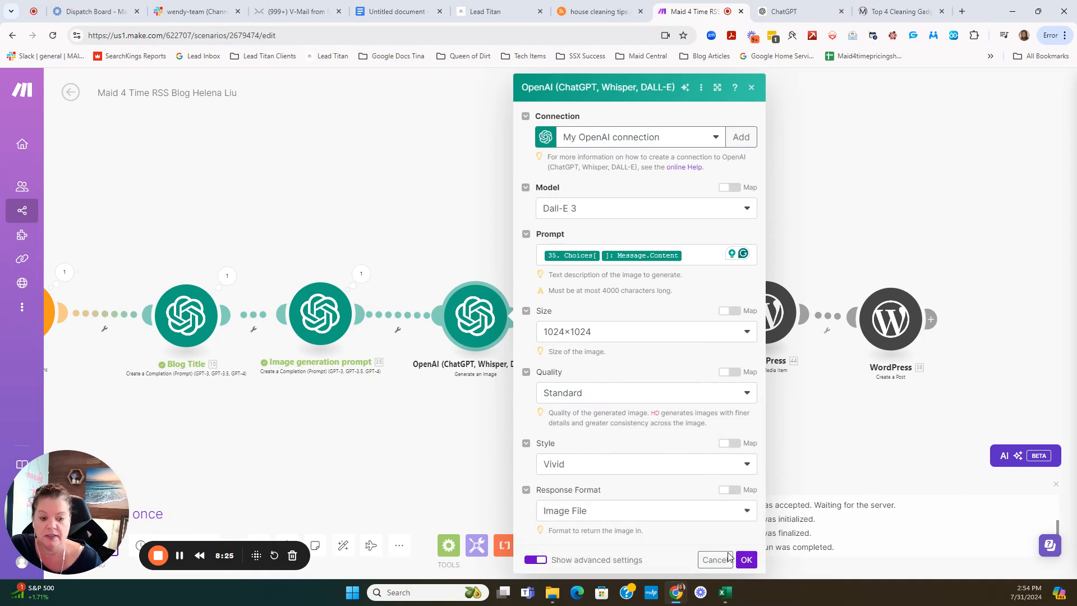
{"action": "left_click", "coordinate": [686, 486]}
{"action": "left_click", "coordinate": [746, 559]}
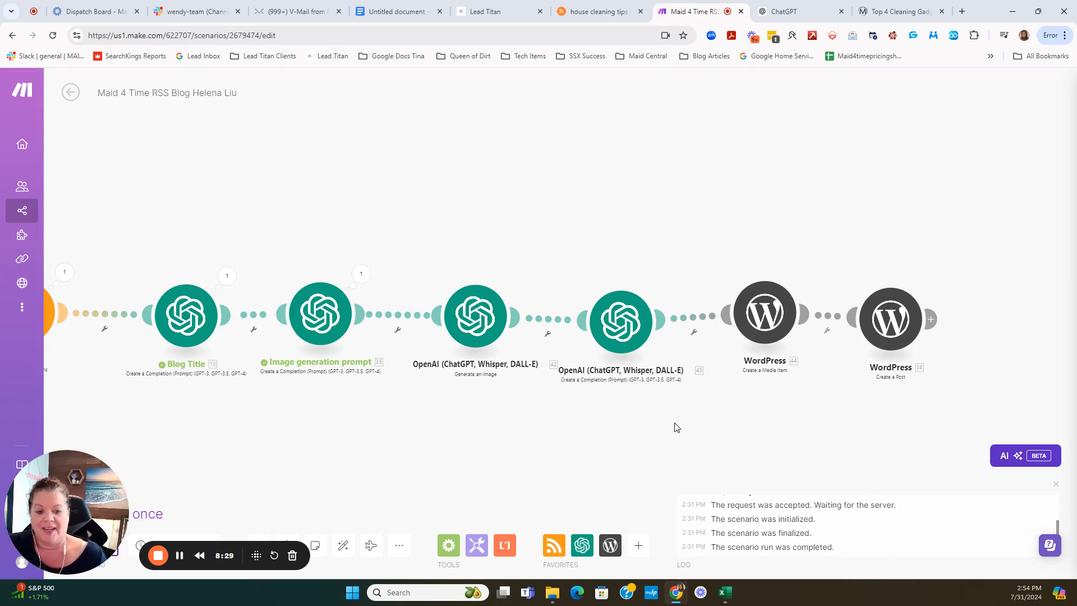
Look at the scenario's blueprint export, import and previous version options without choosing one
{"action": "left_click_drag", "start_coordinate": [675, 423], "coordinate": [633, 405]}
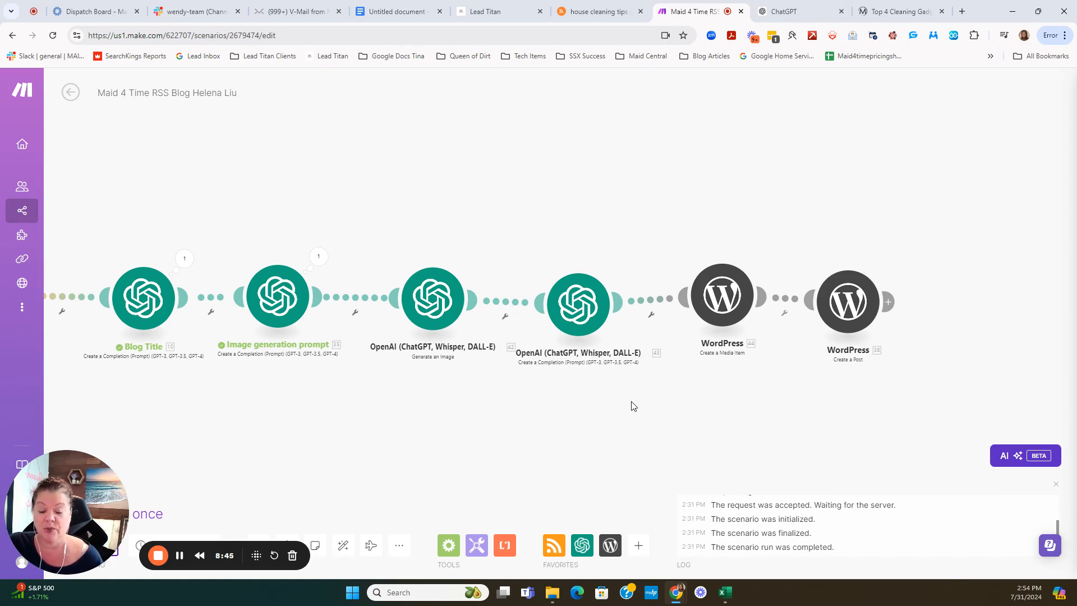
{"action": "left_click", "coordinate": [399, 546]}
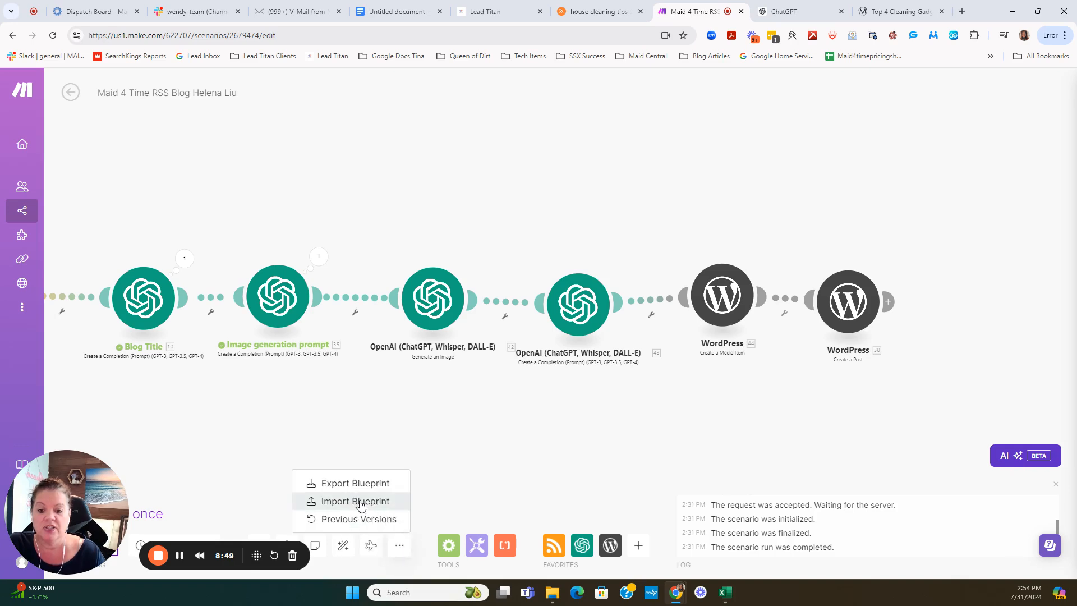
{"action": "left_click", "coordinate": [465, 486]}
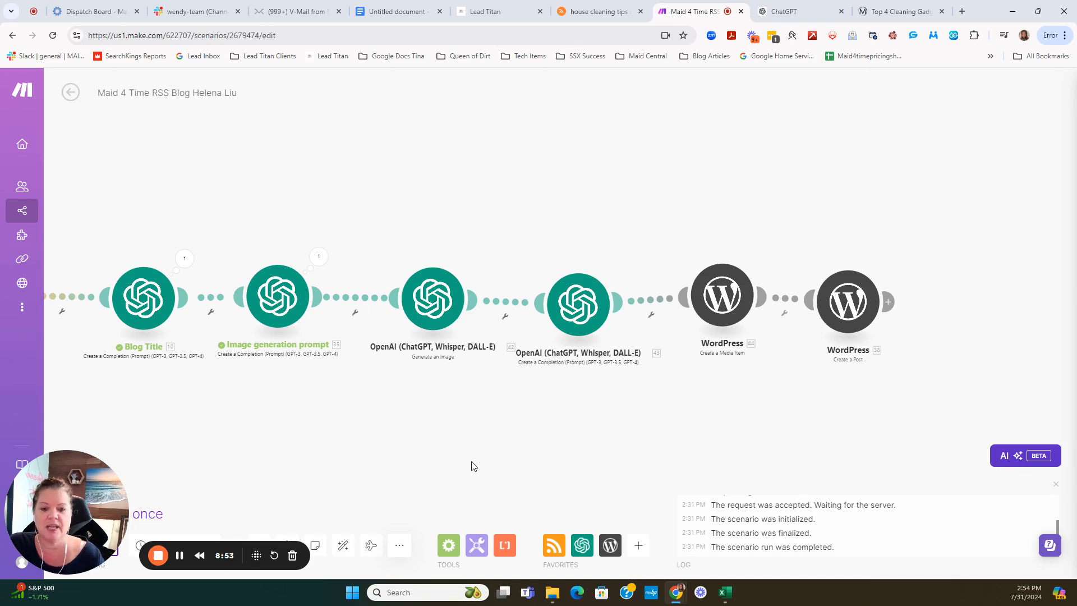
Open the OpenAI completion module after Generate an Image and review its article prompt alongside the RSS feed items
{"action": "left_click_drag", "start_coordinate": [543, 408], "coordinate": [484, 404]}
{"action": "left_click", "coordinate": [523, 294]}
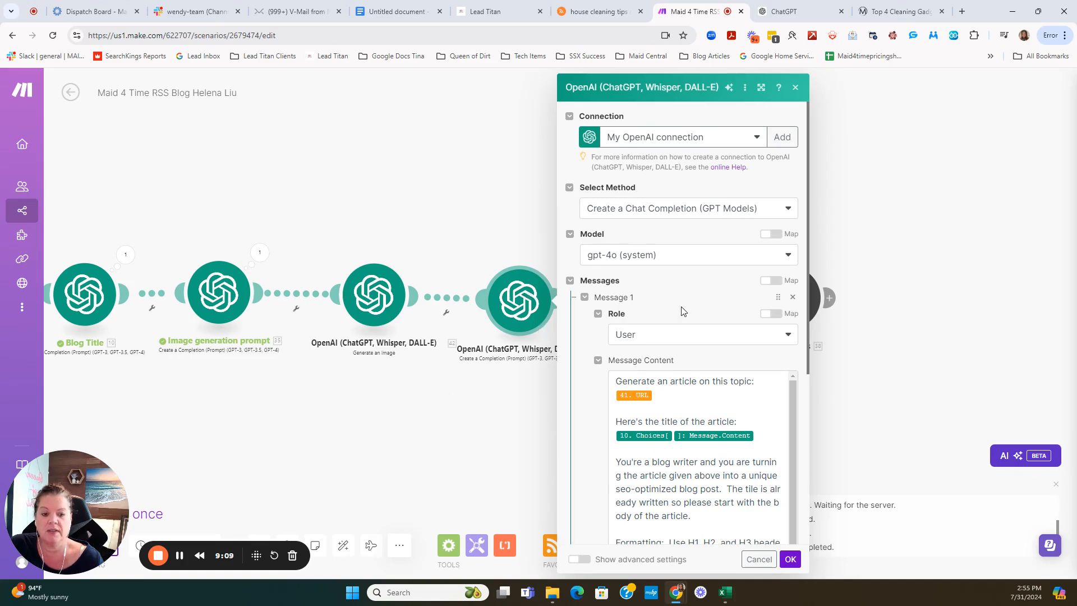
{"action": "scroll", "coordinate": [735, 332], "scroll_direction": "down", "scroll_amount": 1}
{"action": "left_click", "coordinate": [668, 338]}
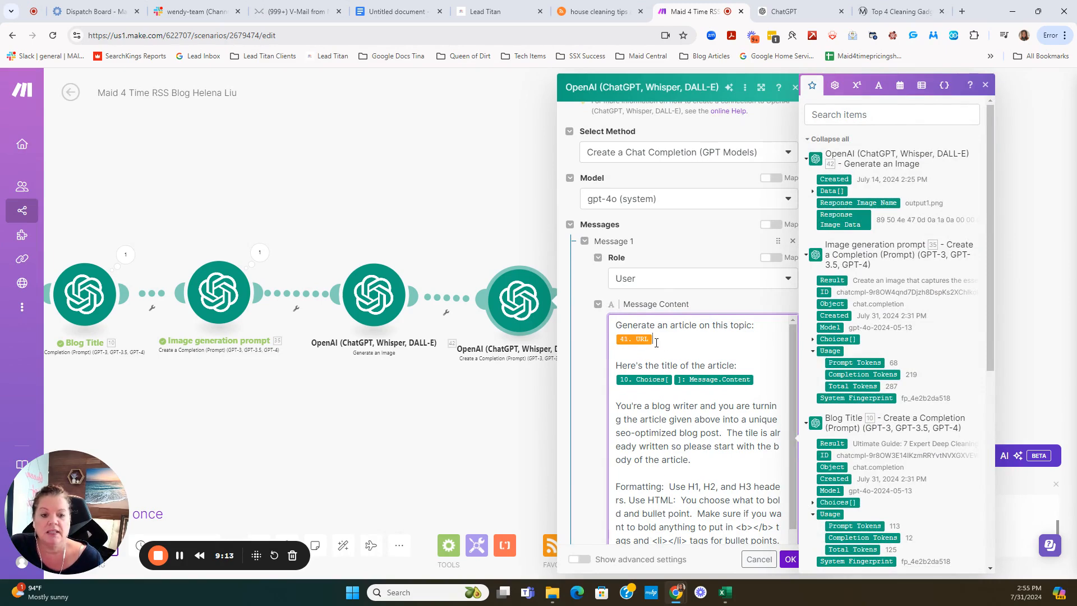
{"action": "scroll", "coordinate": [910, 411], "scroll_direction": "down", "scroll_amount": 5}
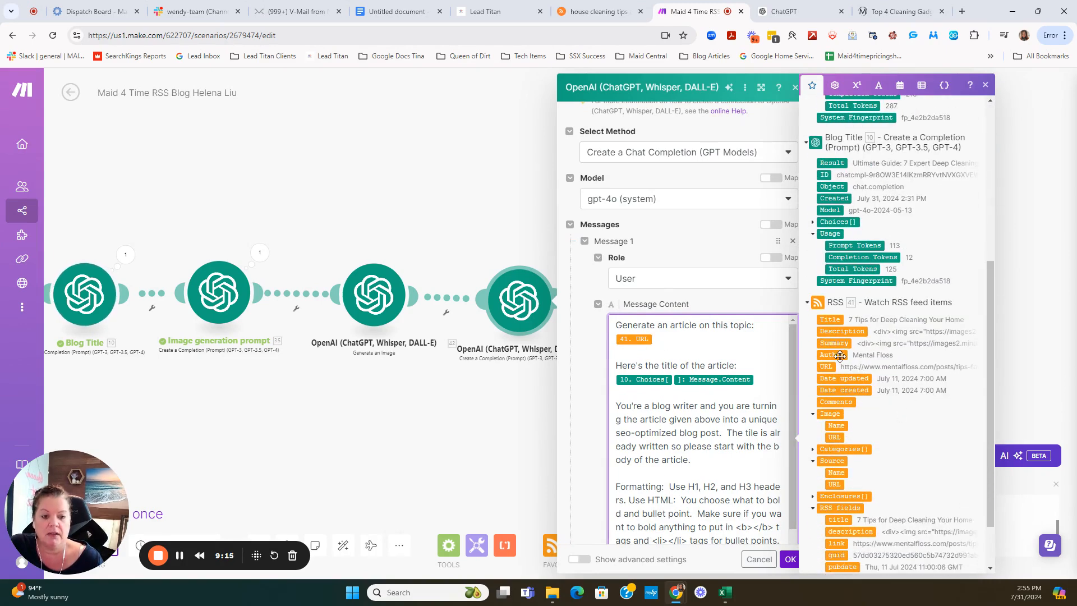
{"action": "scroll", "coordinate": [637, 373], "scroll_direction": "down", "scroll_amount": 1}
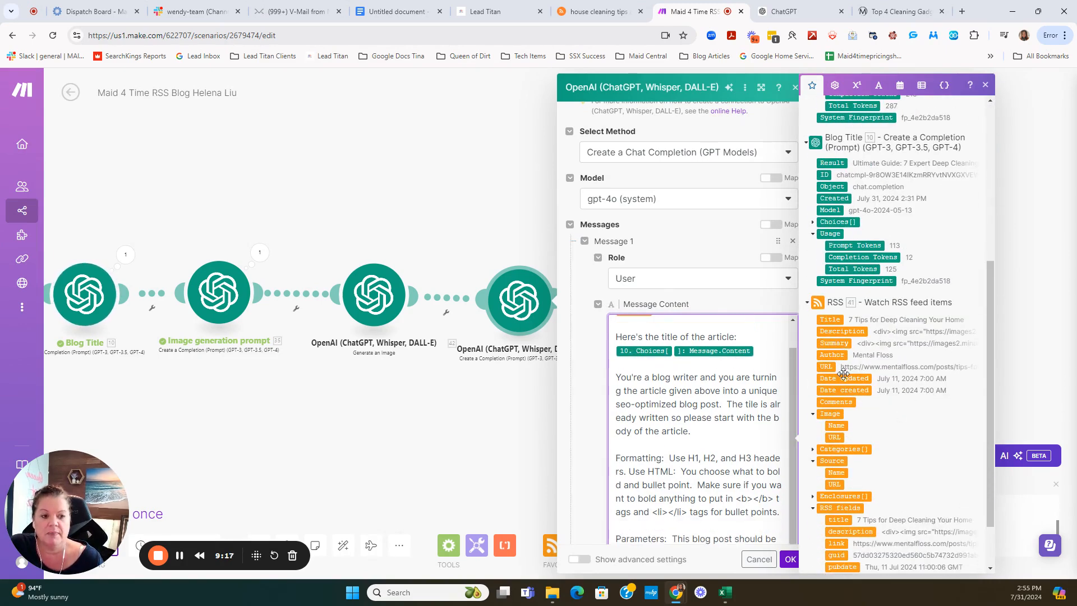
Expand the Blog Title module's Choices and Message items and insert Content below the article title mapping in the prompt
{"action": "scroll", "coordinate": [843, 373], "scroll_direction": "up", "scroll_amount": 2}
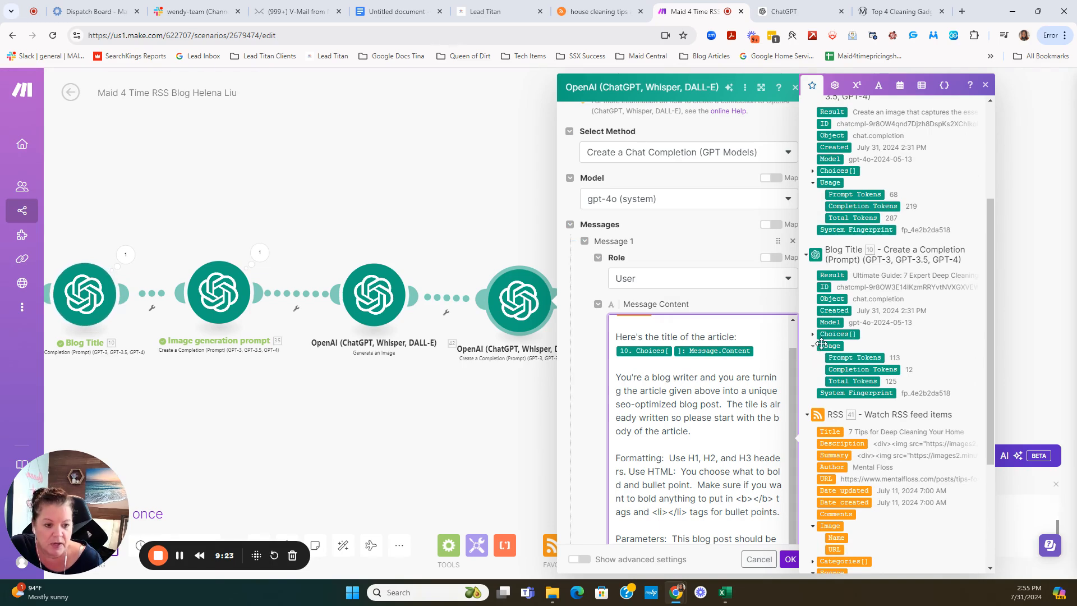
{"action": "scroll", "coordinate": [822, 344], "scroll_direction": "down", "scroll_amount": 1}
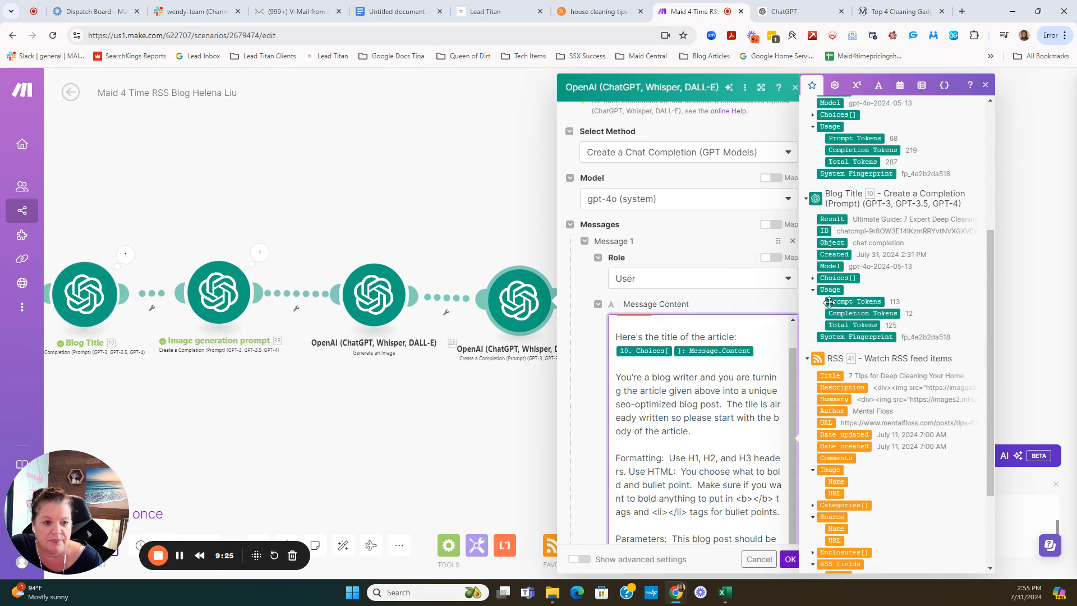
{"action": "left_click", "coordinate": [813, 278]}
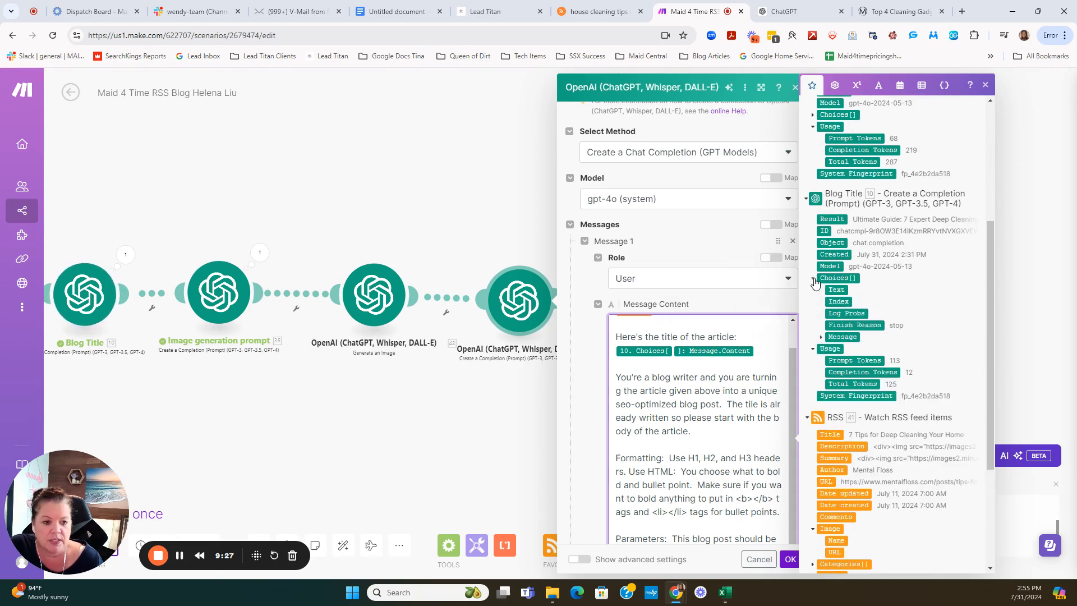
{"action": "left_click", "coordinate": [824, 339]}
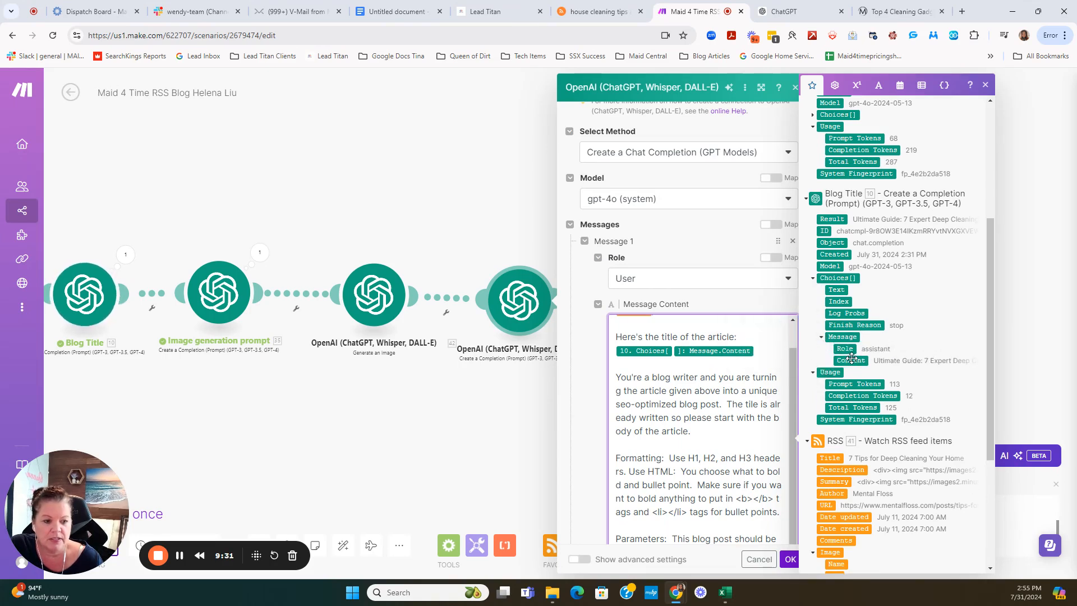
{"action": "left_click_drag", "start_coordinate": [852, 359], "coordinate": [768, 363]}
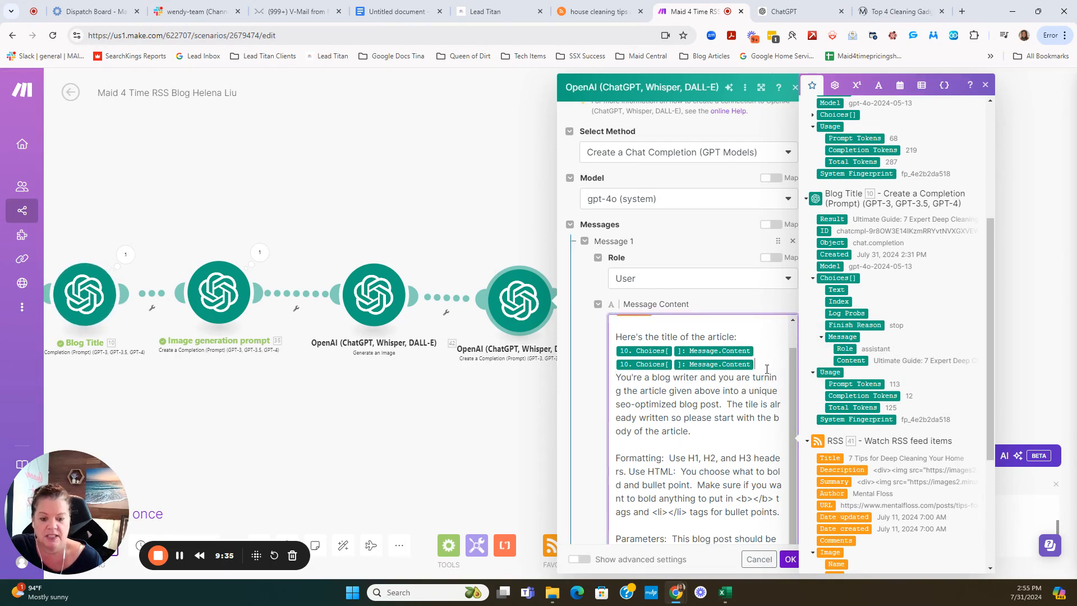
Delete the duplicate Message.Content mapping below the article title and correct the misspelled word in the prompt to "title"
{"action": "key", "text": "BackSpace"}
{"action": "key", "text": "BackSpace"}
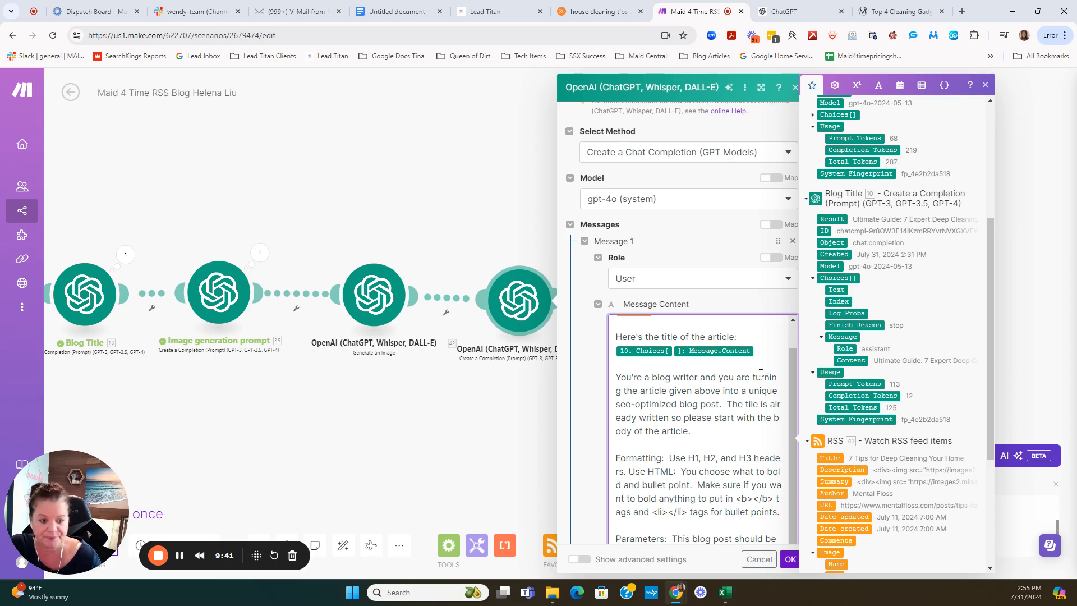
{"action": "scroll", "coordinate": [664, 364], "scroll_direction": "down", "scroll_amount": 1}
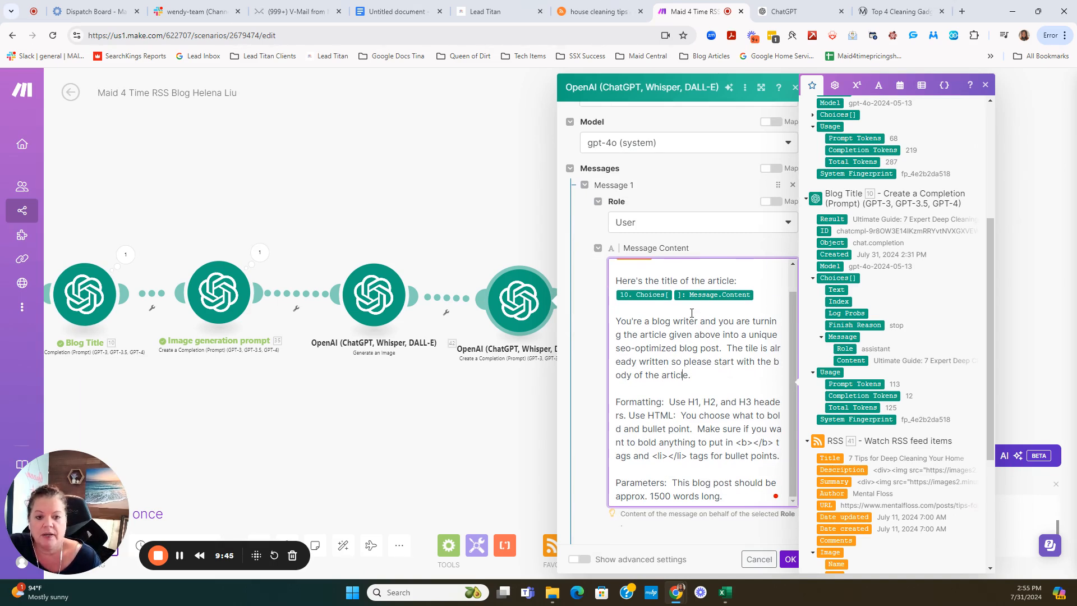
{"action": "left_click", "coordinate": [758, 349]}
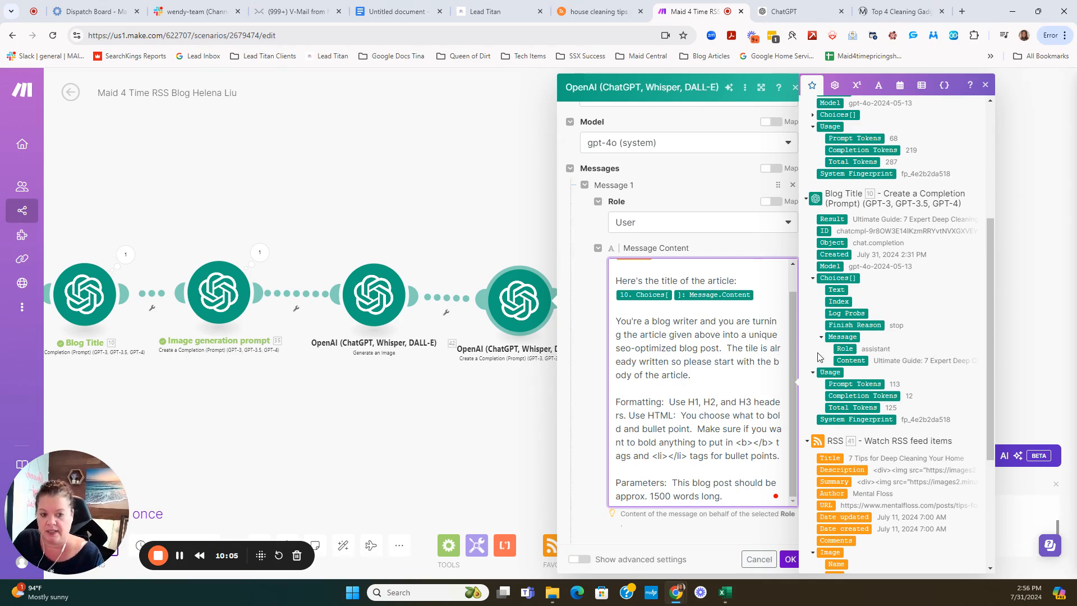
{"action": "key", "text": "BackSpace"}
{"action": "key", "text": "BackSpace"}
{"action": "key", "text": "BackSpace"}
{"action": "type", "text": "itile"}
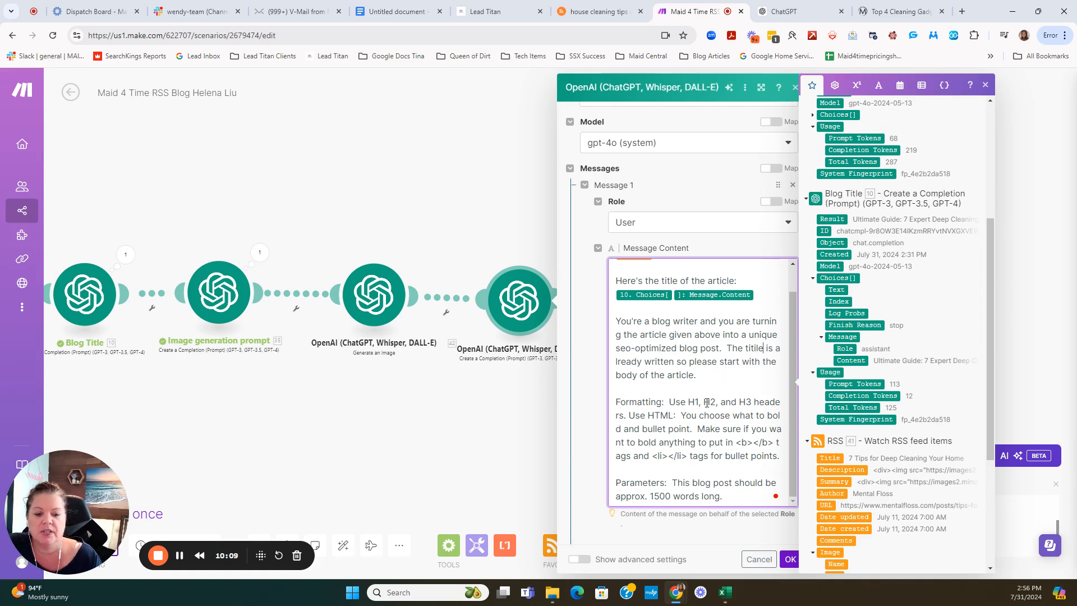
{"action": "scroll", "coordinate": [712, 379], "scroll_direction": "down", "scroll_amount": 1}
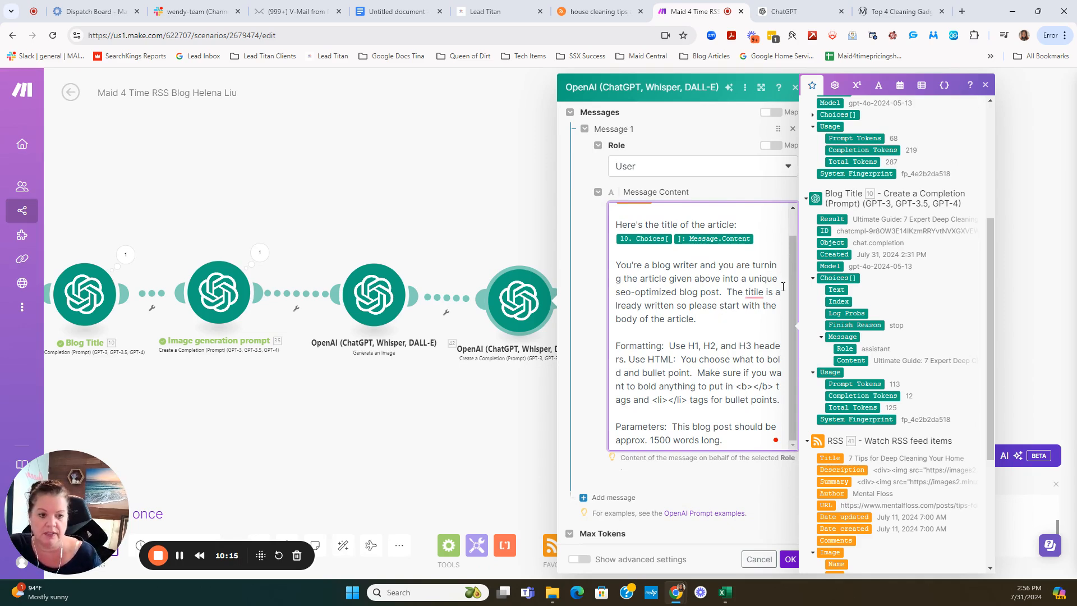
{"action": "right_click", "coordinate": [754, 293]}
{"action": "left_click", "coordinate": [735, 311]}
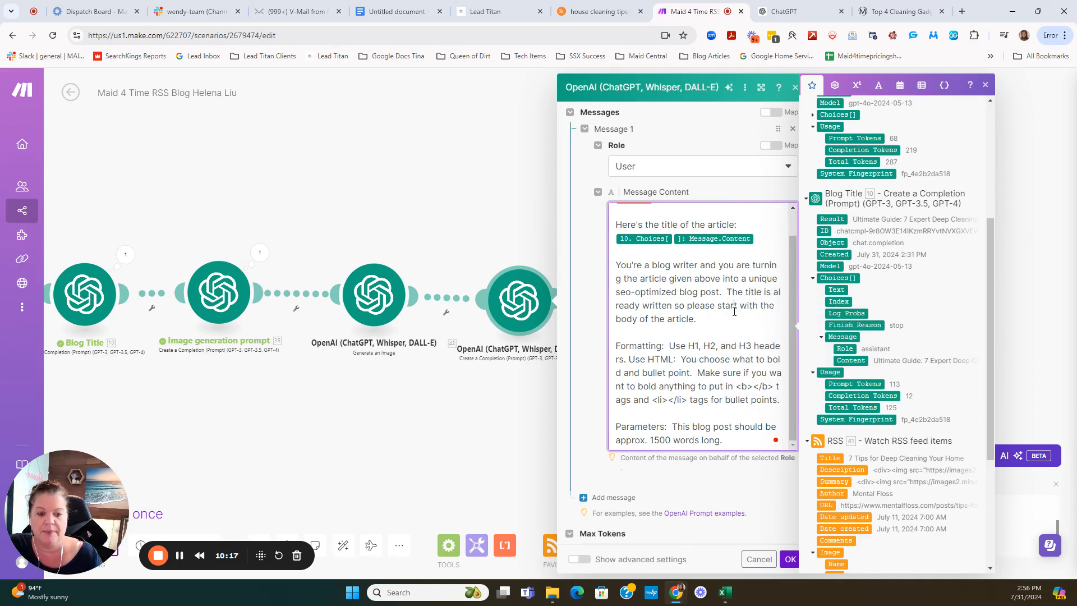
Set the blog post length in the prompt to approx. 1800 words, keep Max Tokens at 4096 and save the module
{"action": "scroll", "coordinate": [735, 311], "scroll_direction": "down", "scroll_amount": 1}
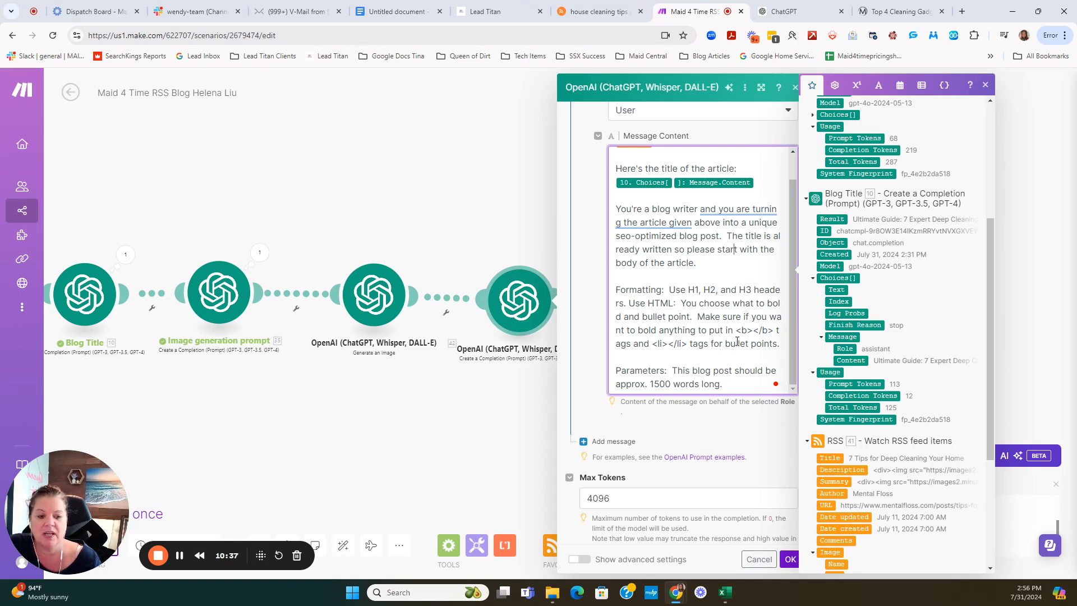
{"action": "scroll", "coordinate": [751, 340], "scroll_direction": "down", "scroll_amount": 1}
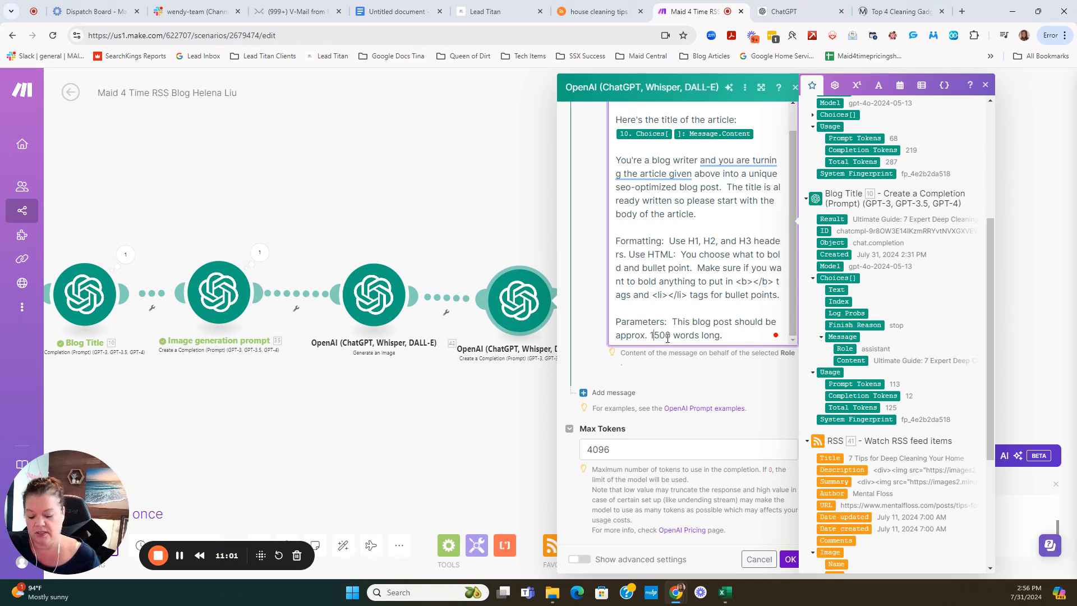
{"action": "key", "text": "Delete"}
{"action": "type", "text": "8"}
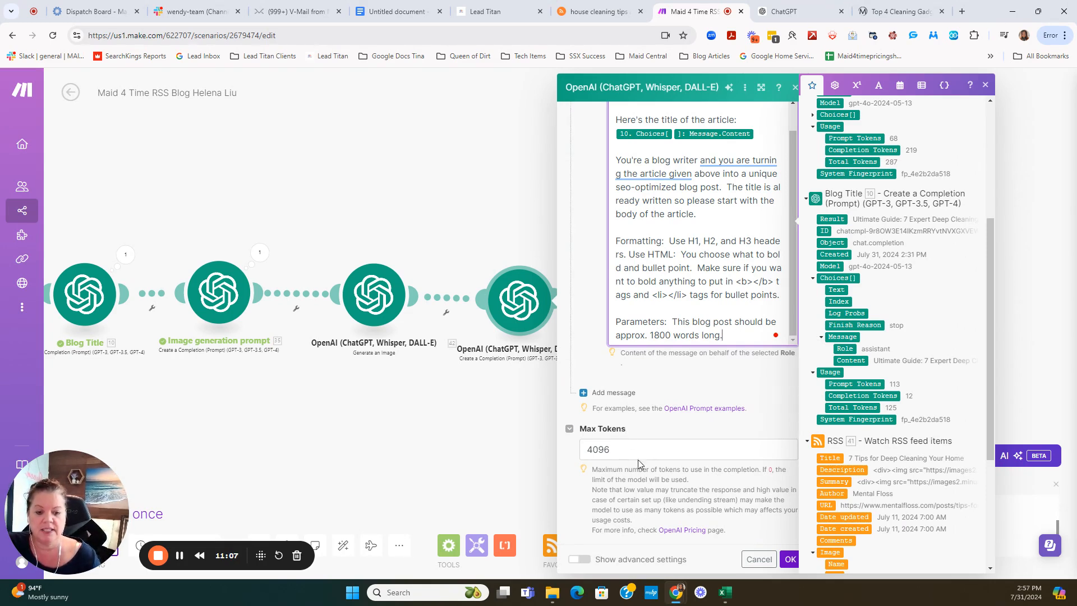
{"action": "double_click", "coordinate": [599, 450]}
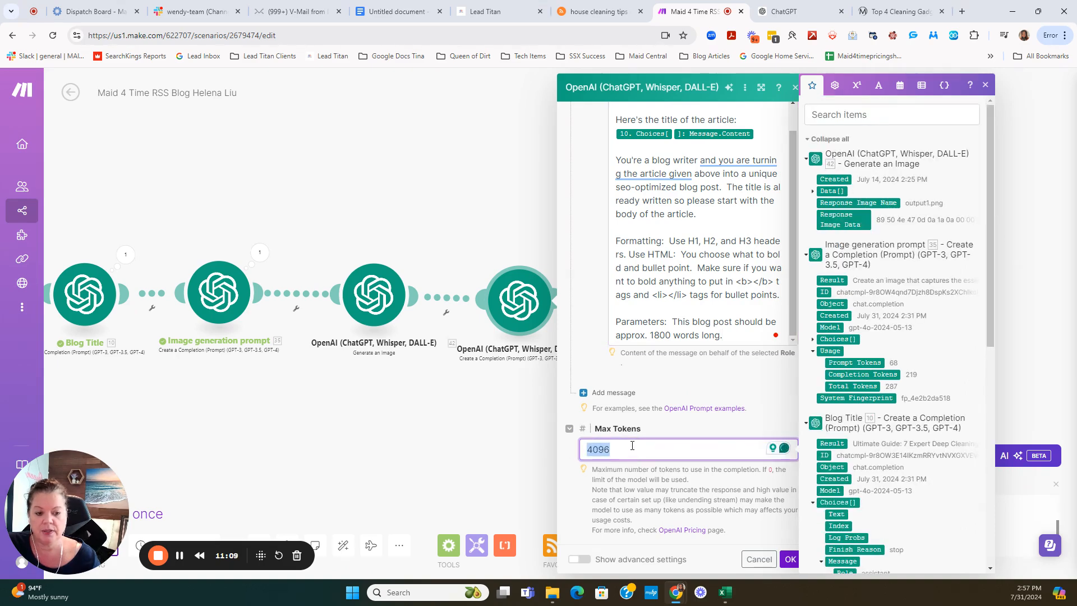
{"action": "left_click", "coordinate": [653, 450]}
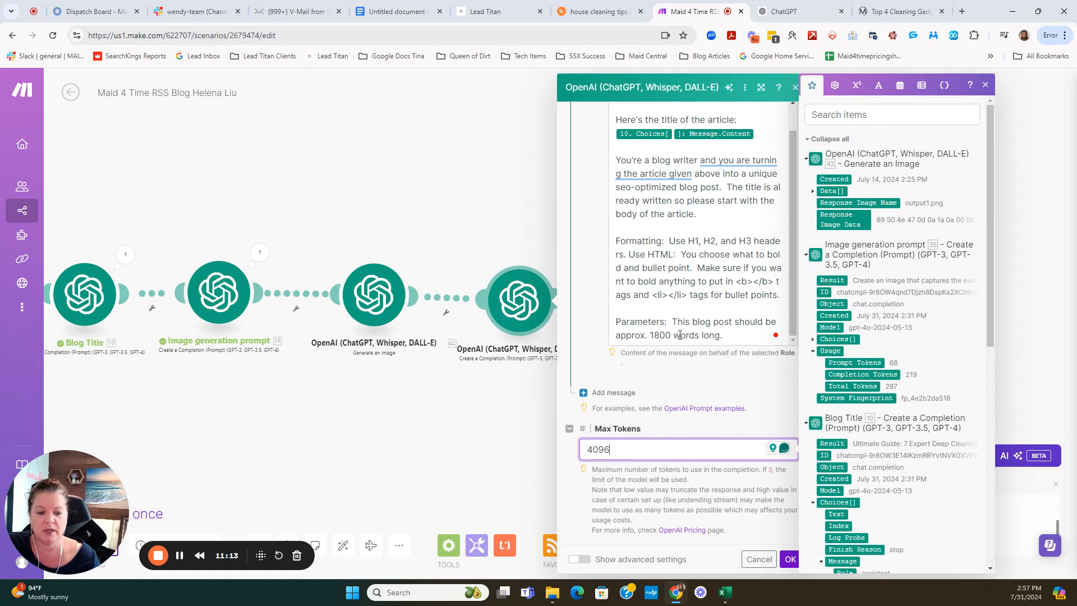
{"action": "left_click", "coordinate": [791, 560]}
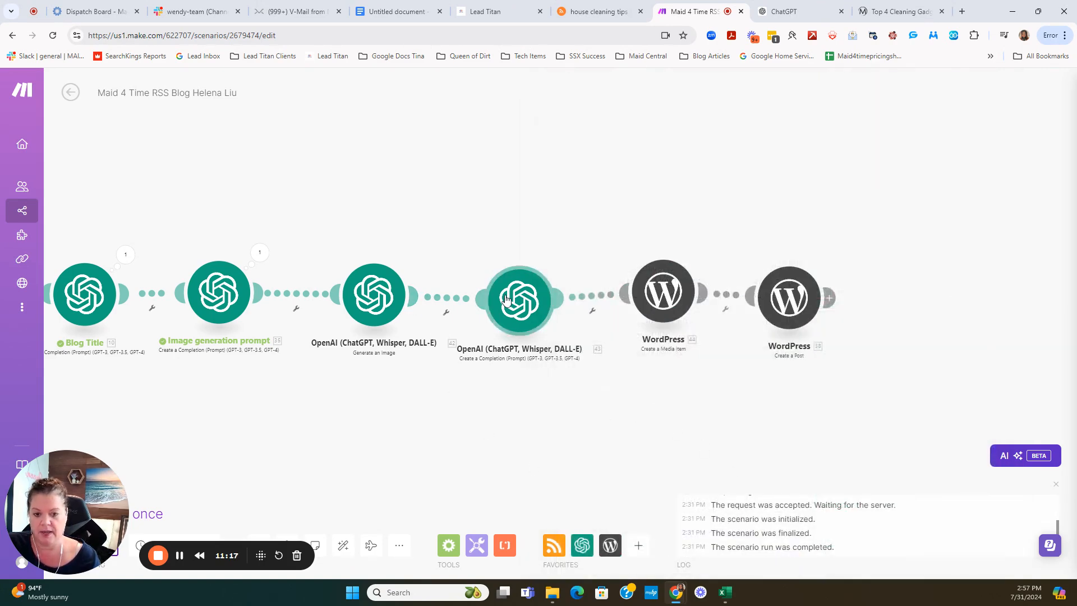
Open the WordPress Create a Media Item module, check its file source options, keep Generate an Image and save
{"action": "left_click", "coordinate": [664, 309]}
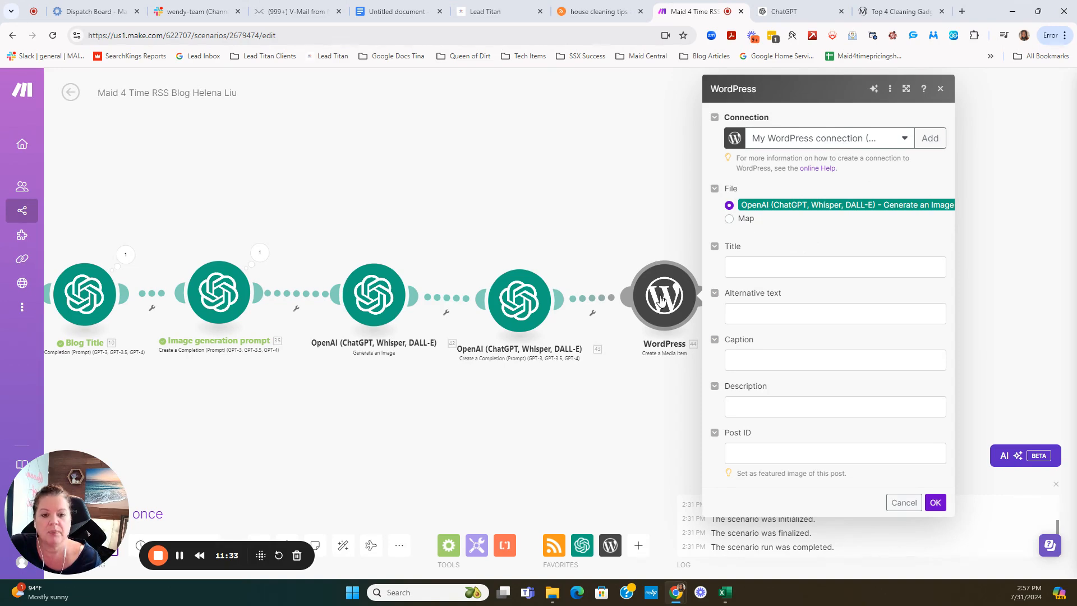
{"action": "left_click", "coordinate": [523, 313]}
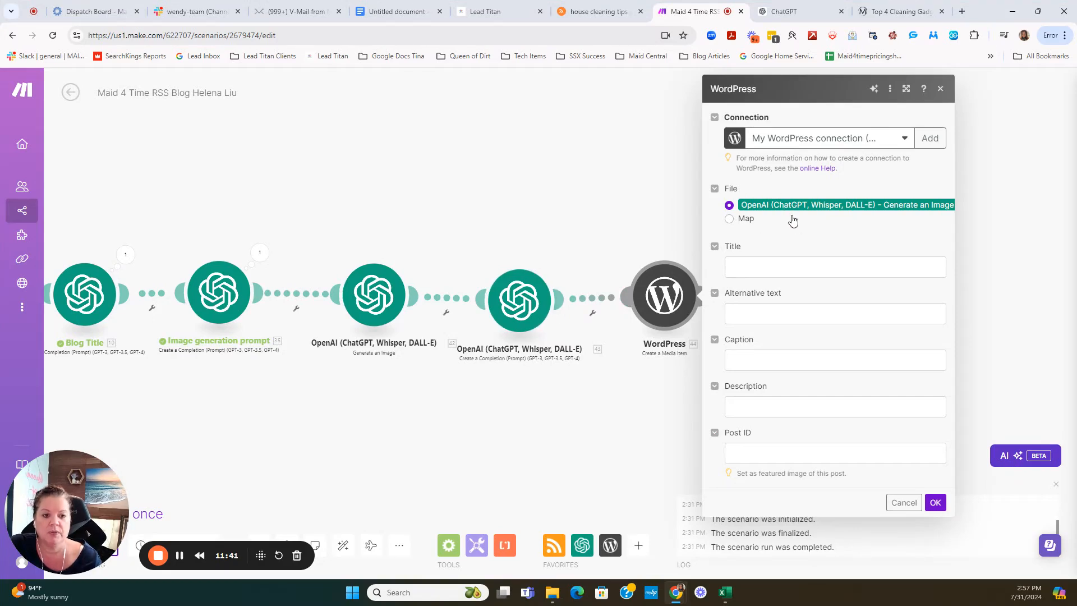
{"action": "left_click", "coordinate": [751, 219]}
{"action": "left_click", "coordinate": [752, 204]}
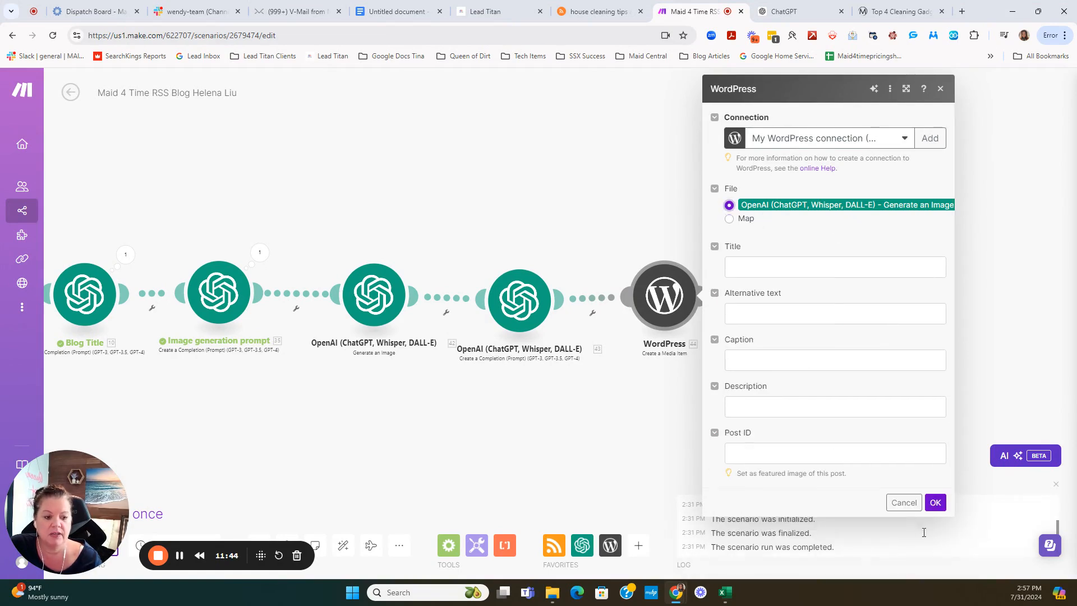
{"action": "left_click", "coordinate": [935, 503]}
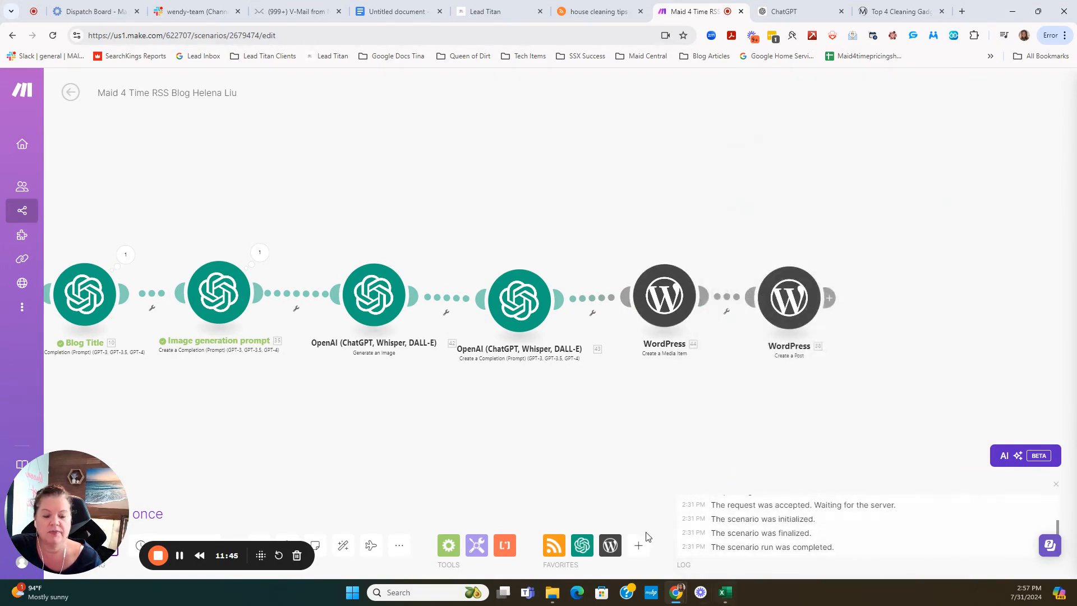
Look at the WordPress Create a Post and Create a Media Item modules in turn, closing them without changes
{"action": "left_click", "coordinate": [796, 292]}
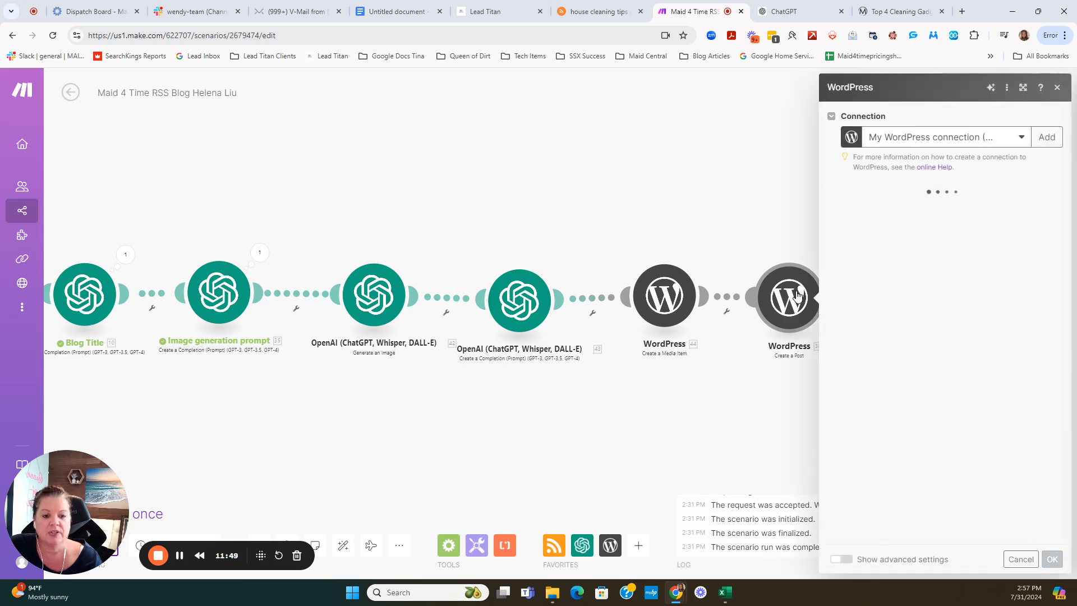
{"action": "left_click", "coordinate": [652, 289]}
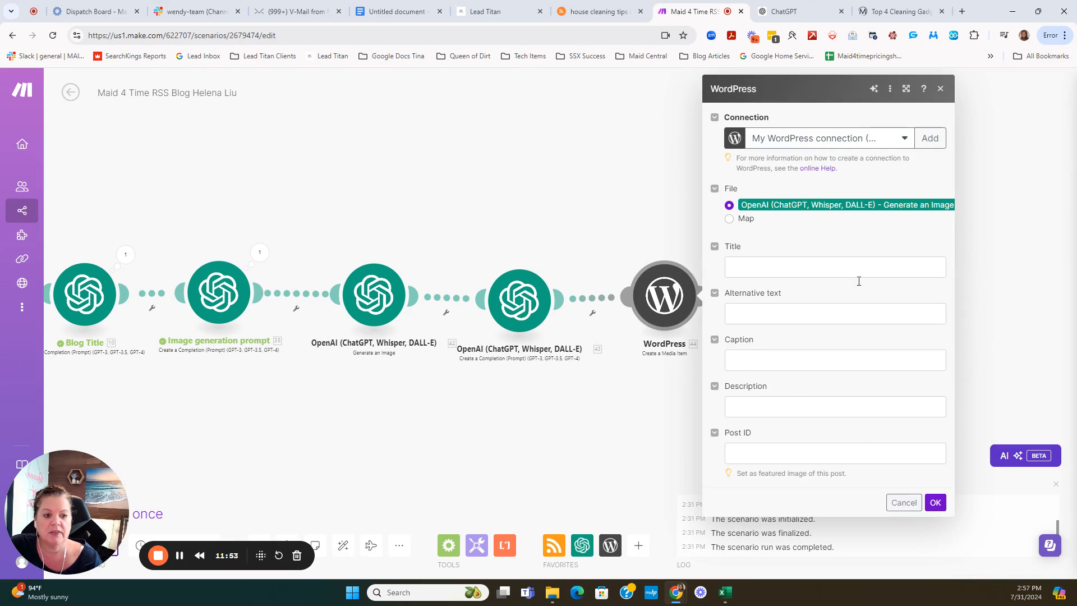
{"action": "left_click", "coordinate": [913, 513]}
{"action": "left_click", "coordinate": [789, 297]}
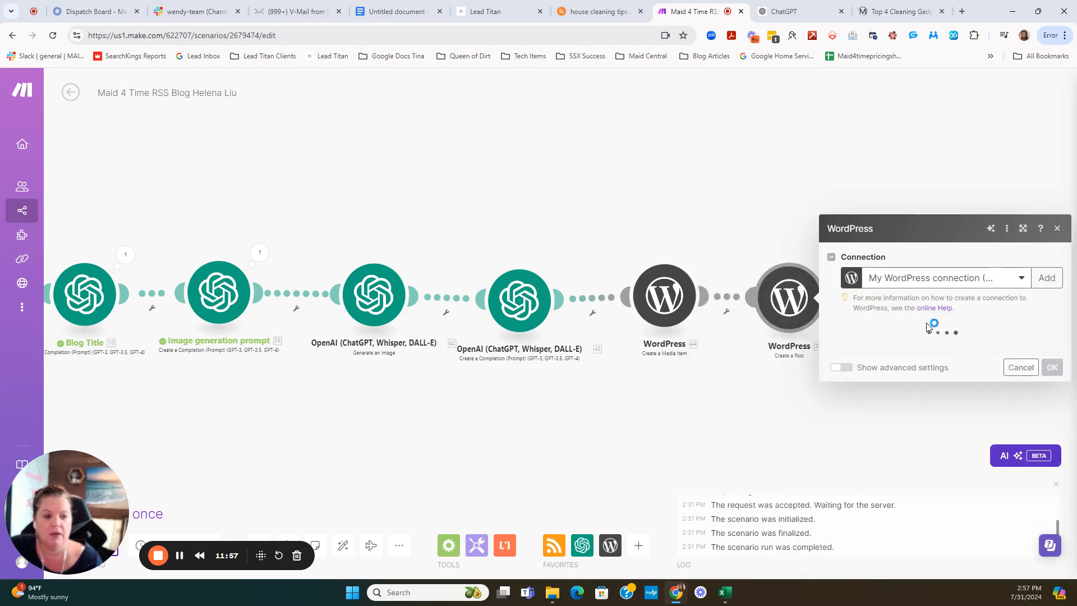
{"action": "left_click", "coordinate": [1021, 560]}
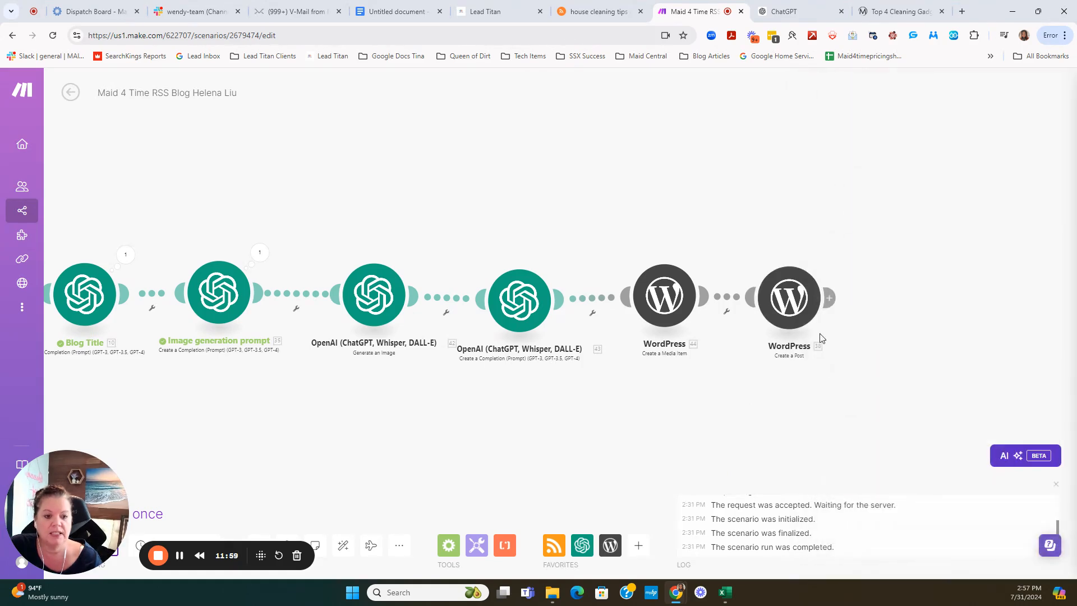
Review the mapped Data and File name fields in the Create a Media Item module and cancel without saving
{"action": "left_click", "coordinate": [644, 308]}
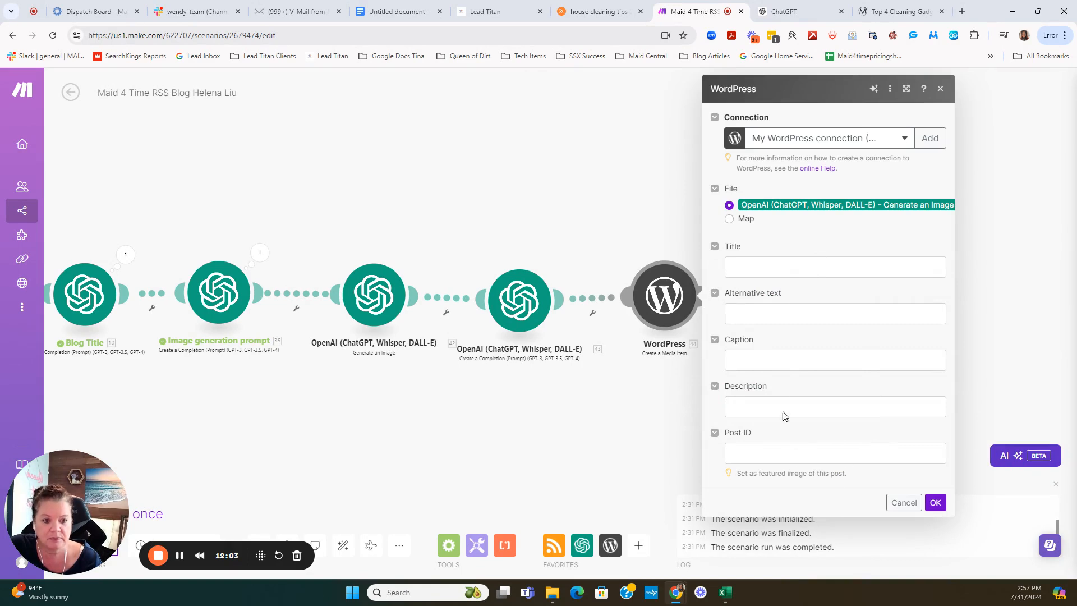
{"action": "left_click", "coordinate": [745, 218]}
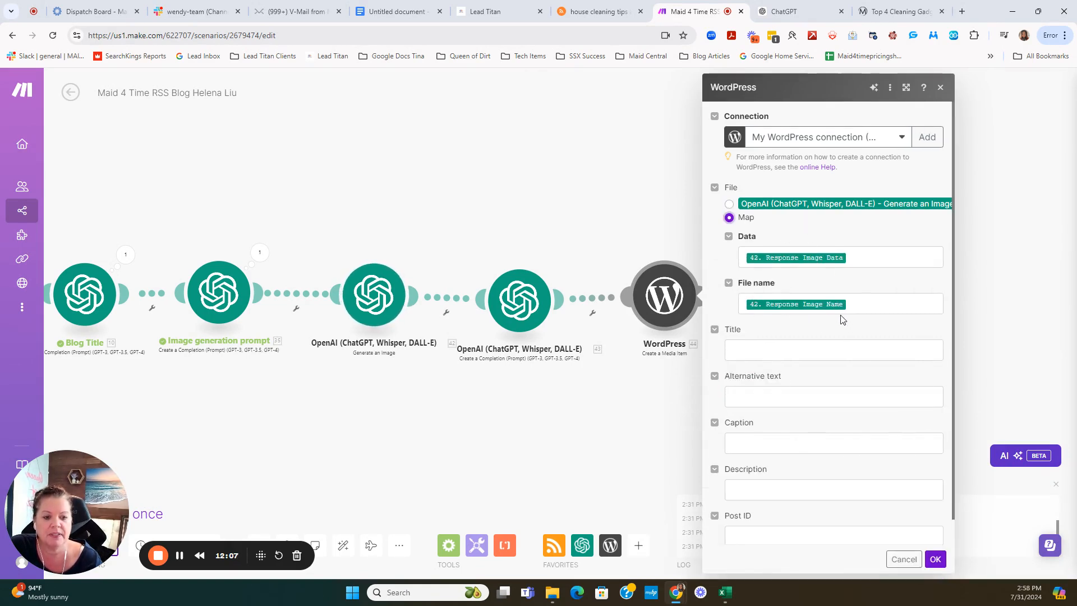
{"action": "scroll", "coordinate": [854, 479], "scroll_direction": "down", "scroll_amount": 1}
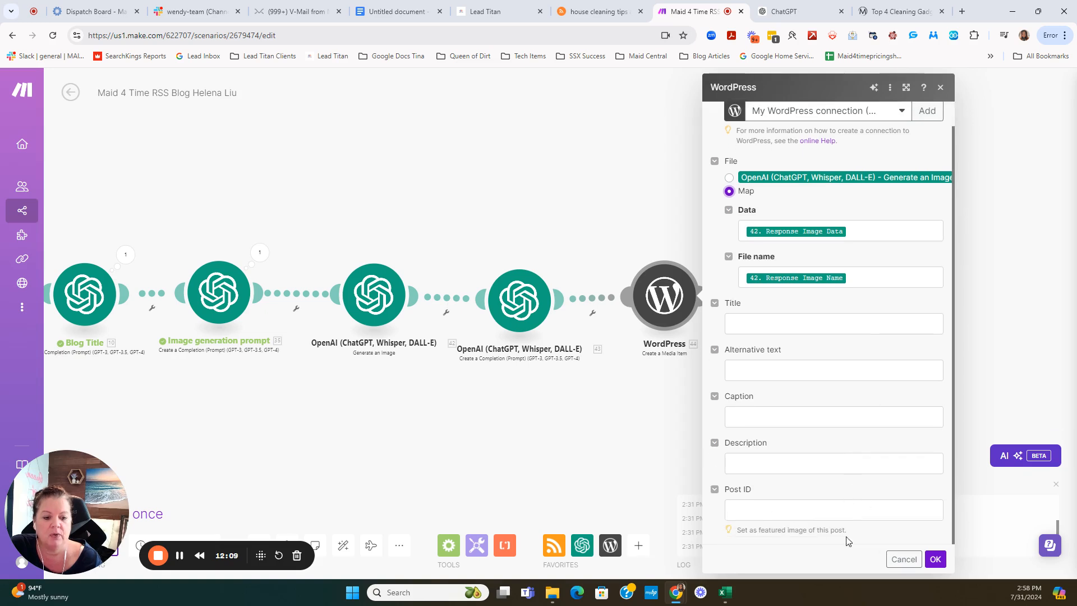
{"action": "left_click", "coordinate": [898, 560]}
Open the Create a Post module and check its Title mapping against the Blog Title module's Choices and Message items
{"action": "left_click", "coordinate": [813, 290]}
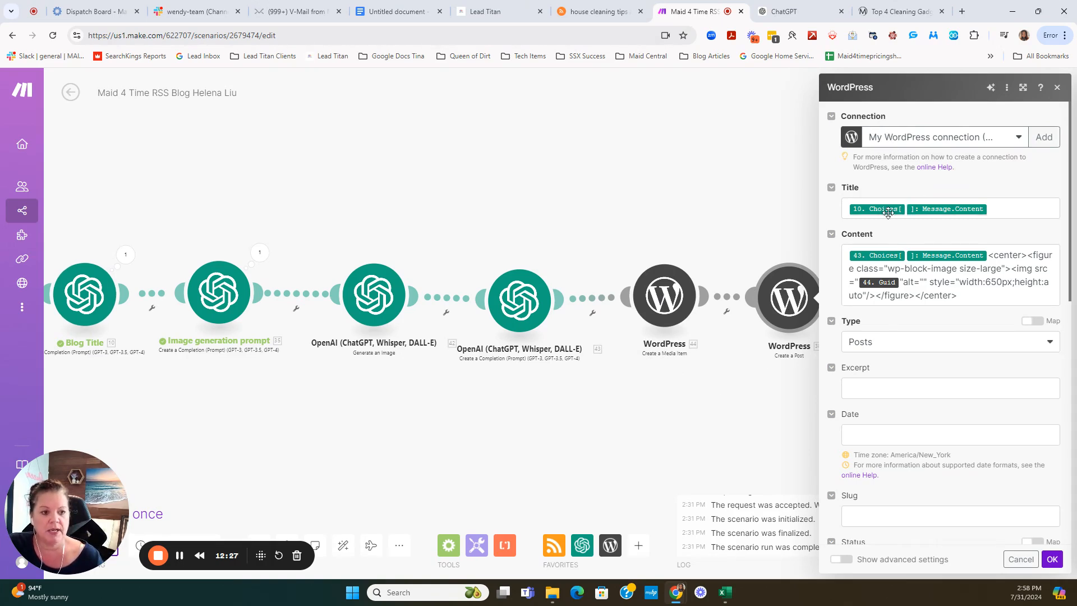
{"action": "left_click", "coordinate": [1016, 212]}
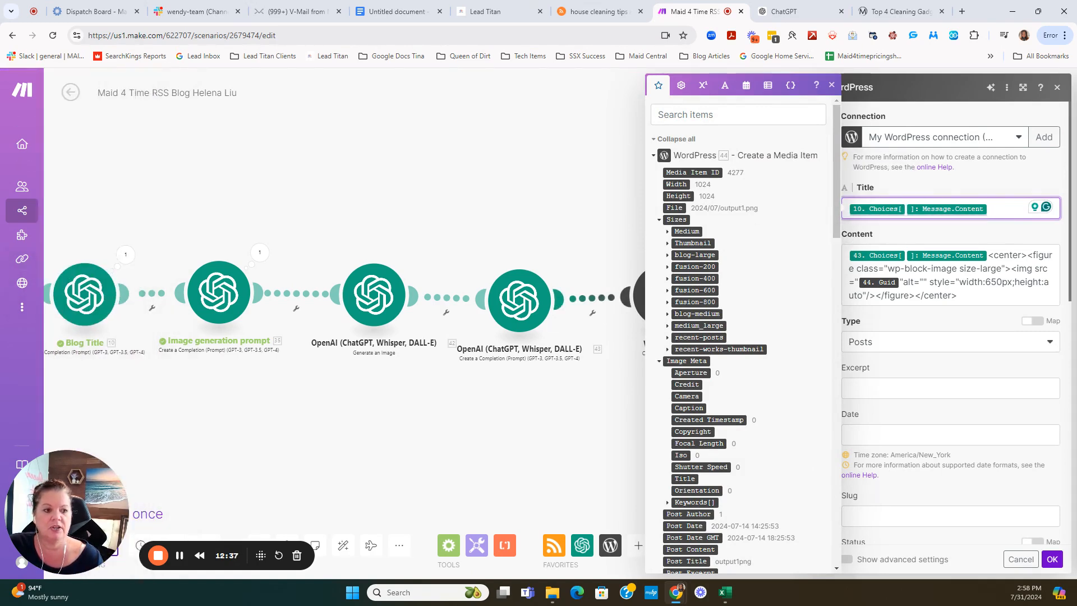
{"action": "scroll", "coordinate": [715, 398], "scroll_direction": "down", "scroll_amount": 4}
{"action": "scroll", "coordinate": [715, 399], "scroll_direction": "down", "scroll_amount": 7}
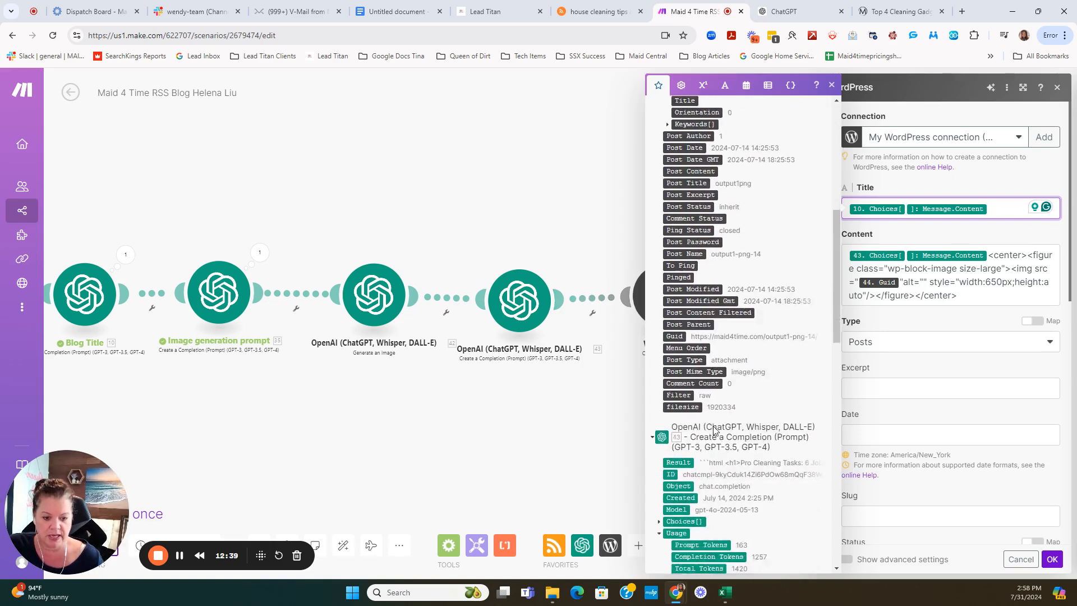
{"action": "scroll", "coordinate": [734, 386], "scroll_direction": "down", "scroll_amount": 4}
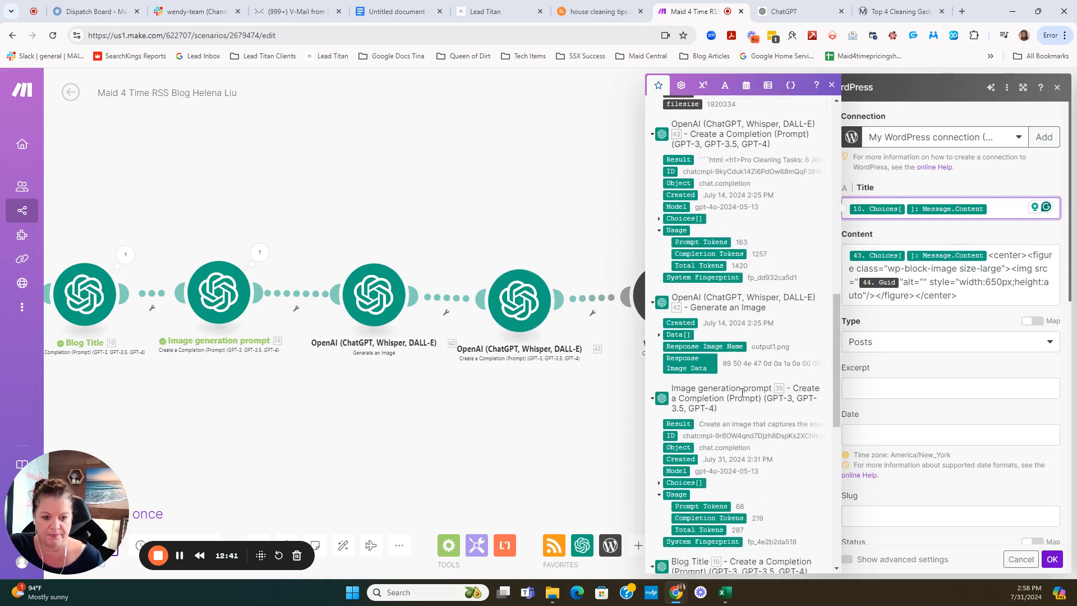
{"action": "scroll", "coordinate": [732, 403], "scroll_direction": "down", "scroll_amount": 1}
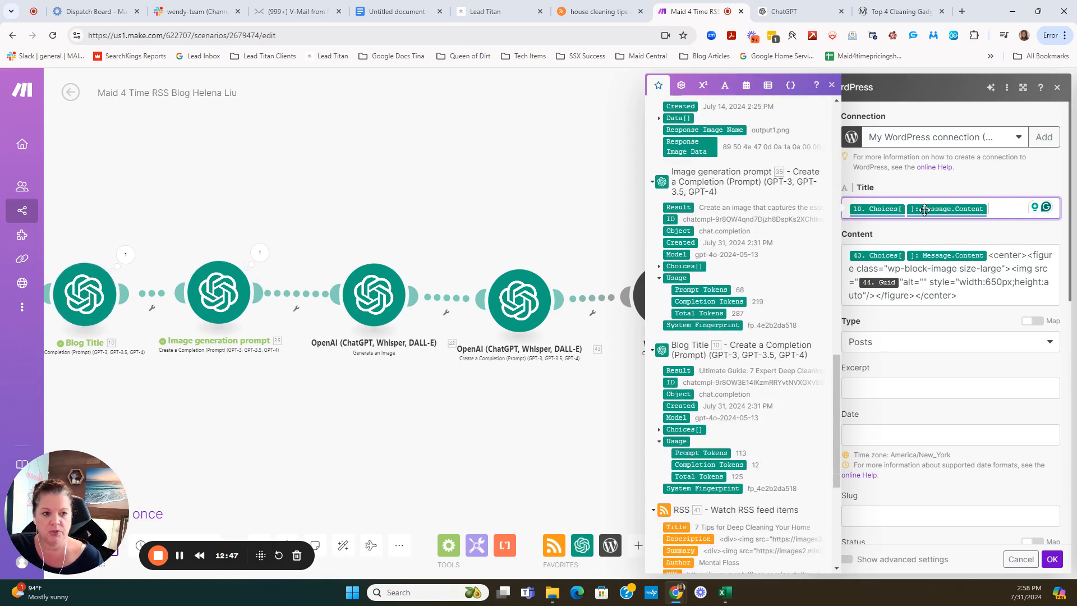
{"action": "left_click", "coordinate": [659, 429]}
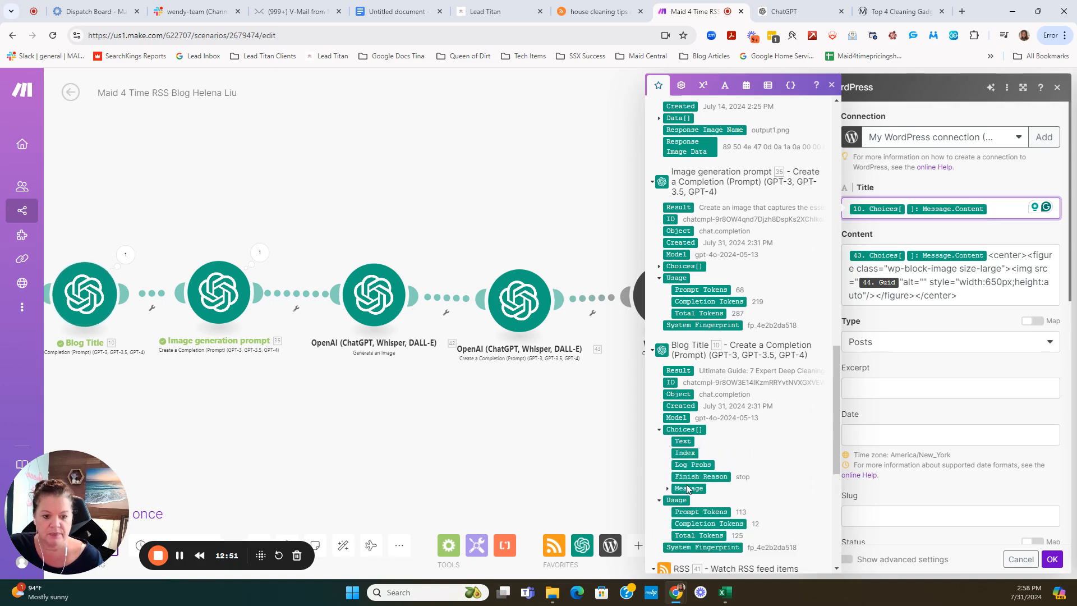
{"action": "left_click", "coordinate": [668, 489]}
{"action": "scroll", "coordinate": [704, 414], "scroll_direction": "down", "scroll_amount": 2}
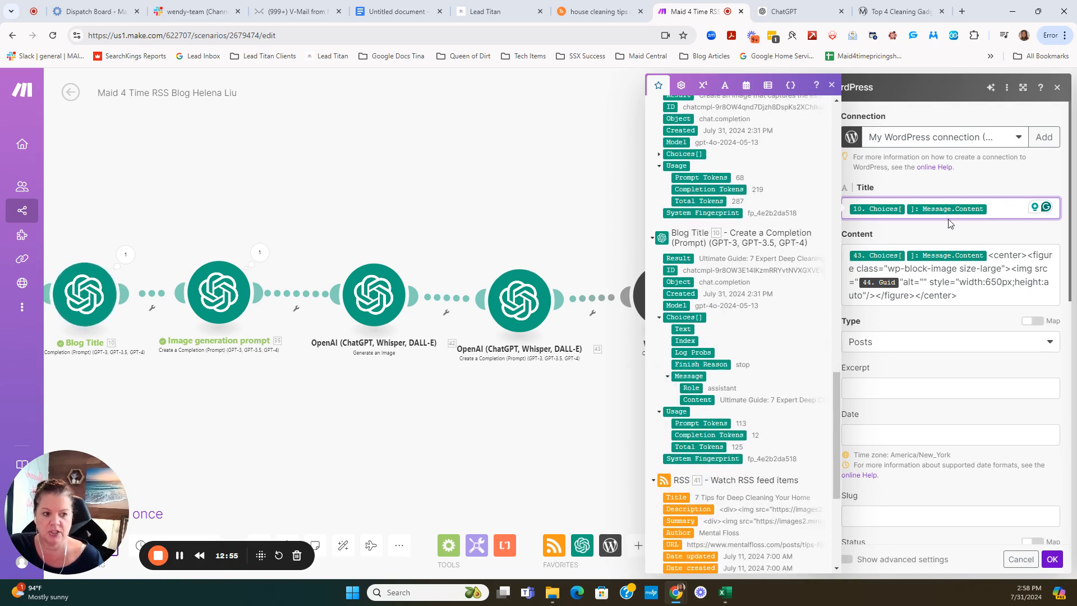
{"action": "left_click", "coordinate": [905, 246]}
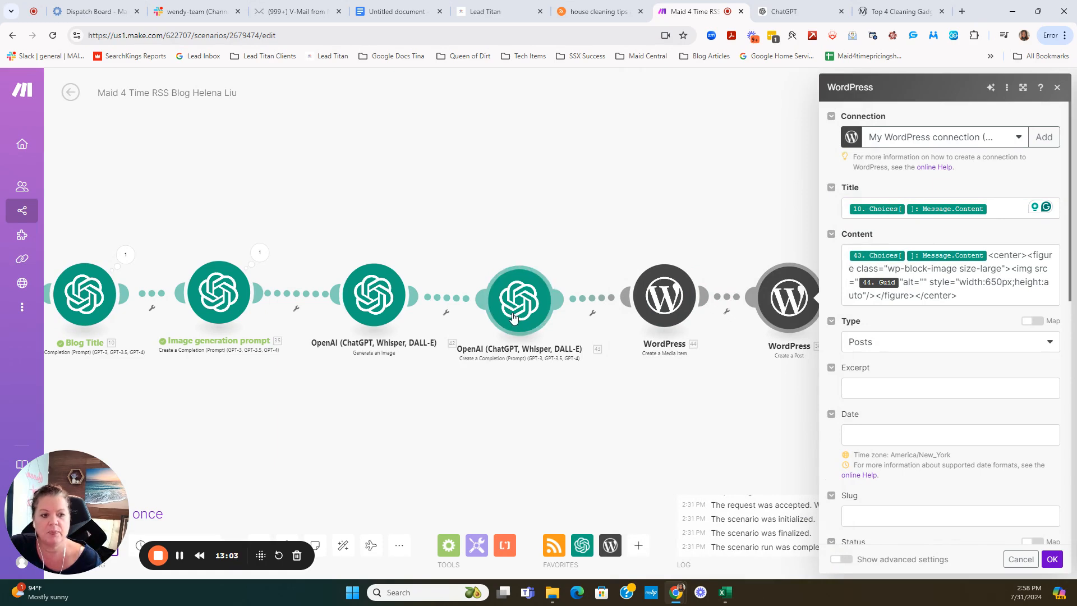
Try adding the Create a Completion module's Choices Message Content item to the post's Content, and remove the duplicate mapping
{"action": "left_click", "coordinate": [989, 257]}
{"action": "scroll", "coordinate": [704, 397], "scroll_direction": "down", "scroll_amount": 5}
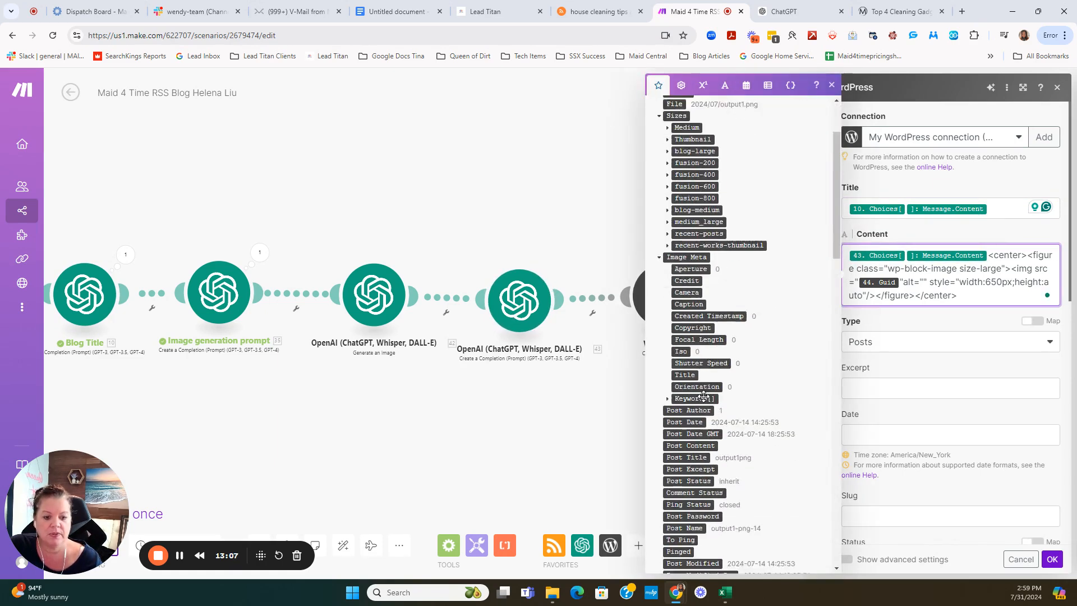
{"action": "scroll", "coordinate": [703, 396], "scroll_direction": "down", "scroll_amount": 7}
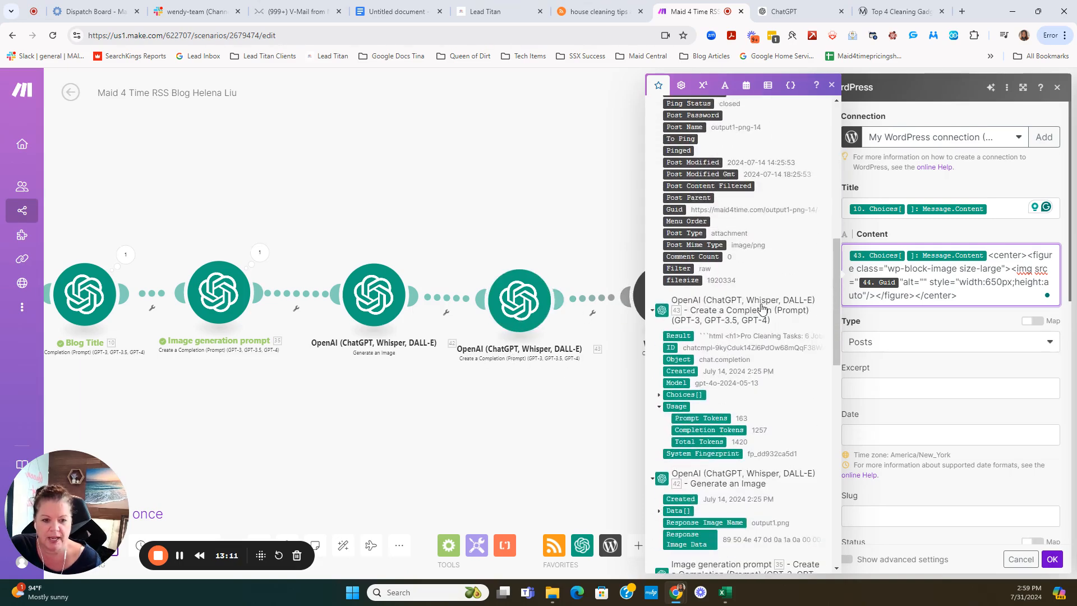
{"action": "scroll", "coordinate": [720, 381], "scroll_direction": "down", "scroll_amount": 1}
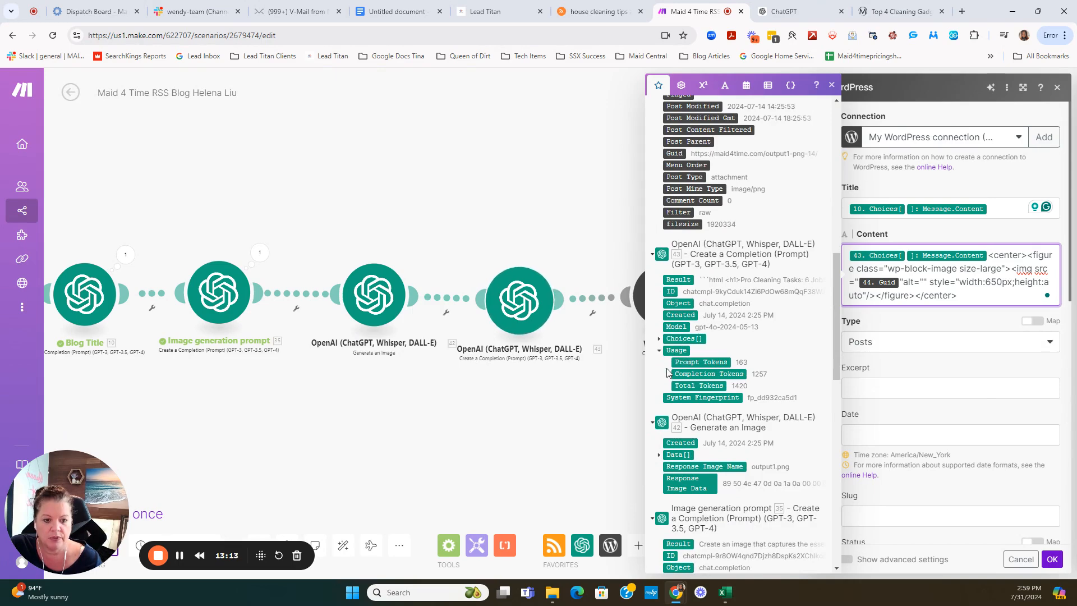
{"action": "left_click", "coordinate": [660, 339]}
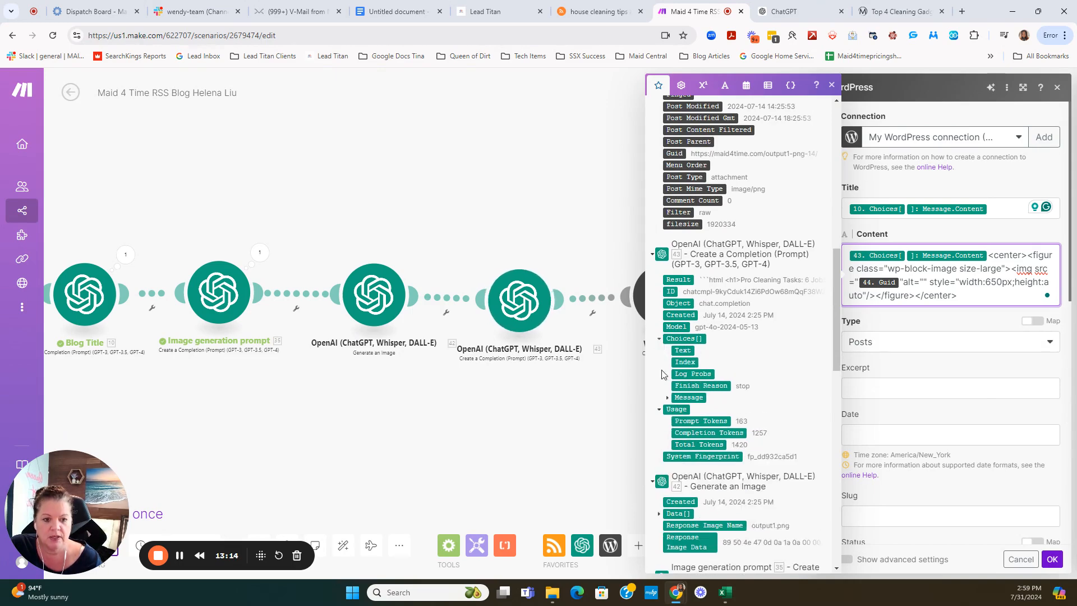
{"action": "left_click", "coordinate": [668, 398]}
{"action": "scroll", "coordinate": [675, 429], "scroll_direction": "down", "scroll_amount": 1}
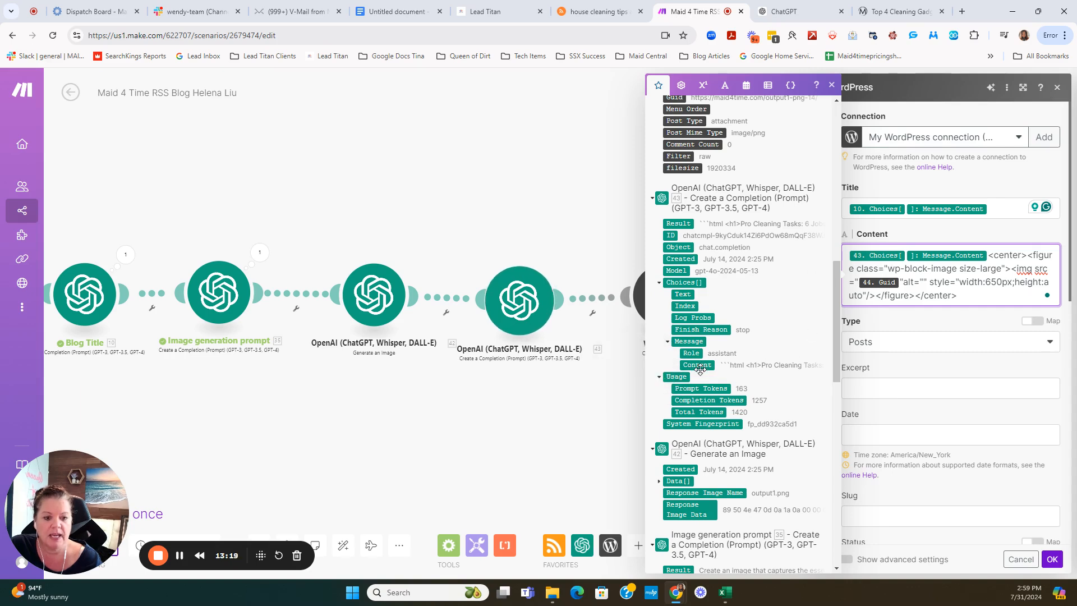
{"action": "left_click", "coordinate": [730, 366]}
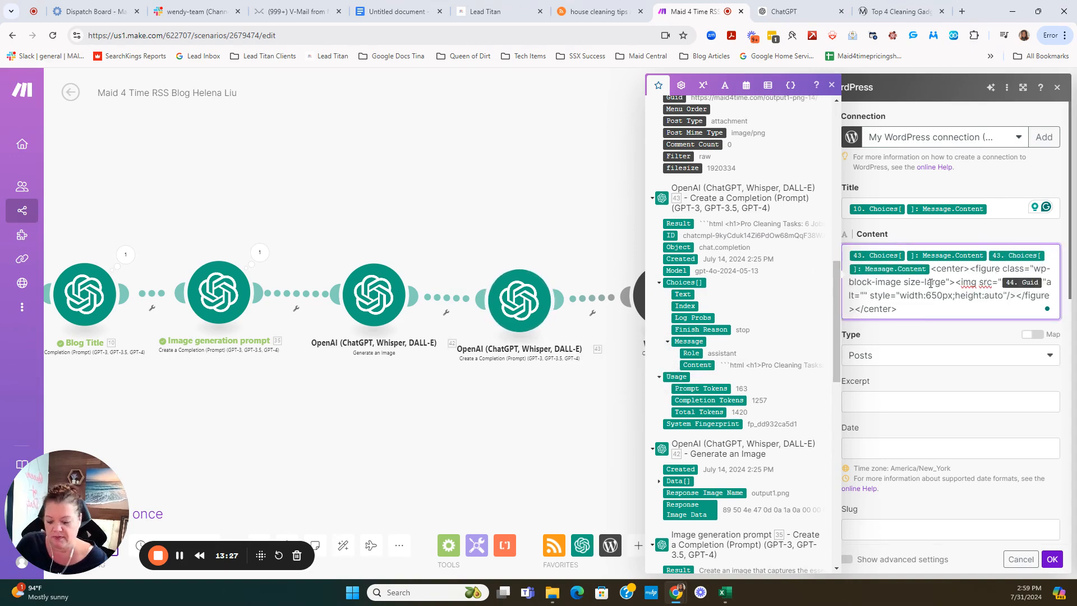
{"action": "key", "text": "BackSpace"}
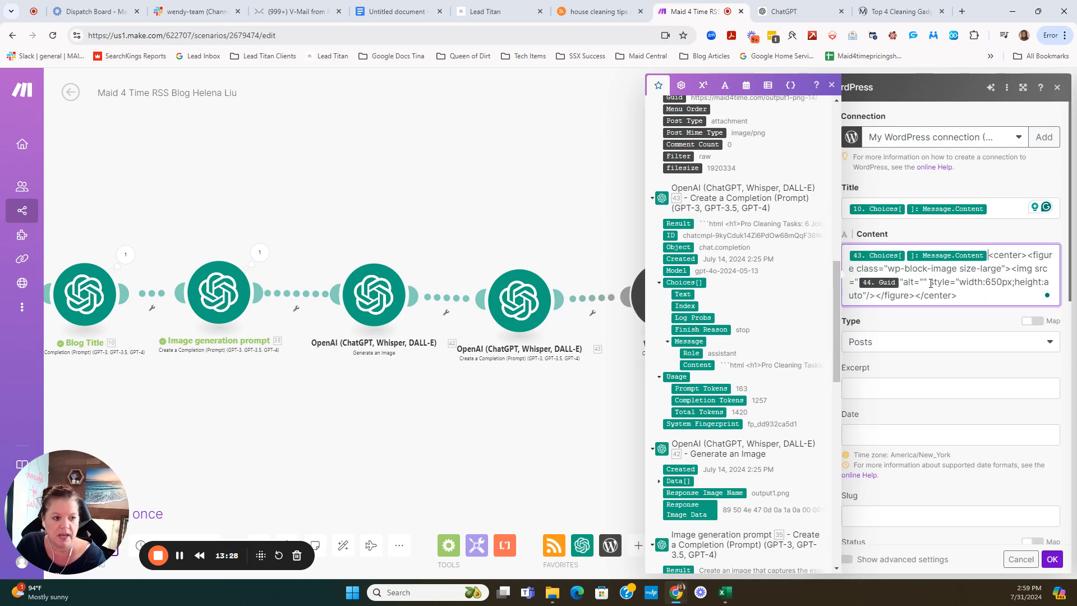
{"action": "left_click", "coordinate": [179, 555]}
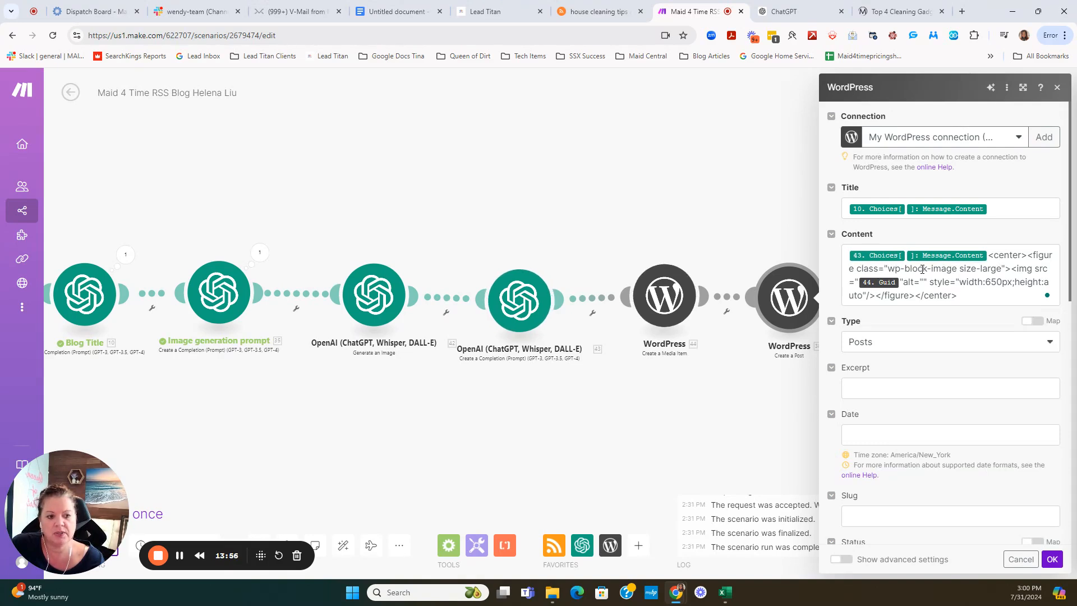
Examine the Guid image source in the post's Content against the available Create a Media Item outputs
{"action": "left_click", "coordinate": [889, 283]}
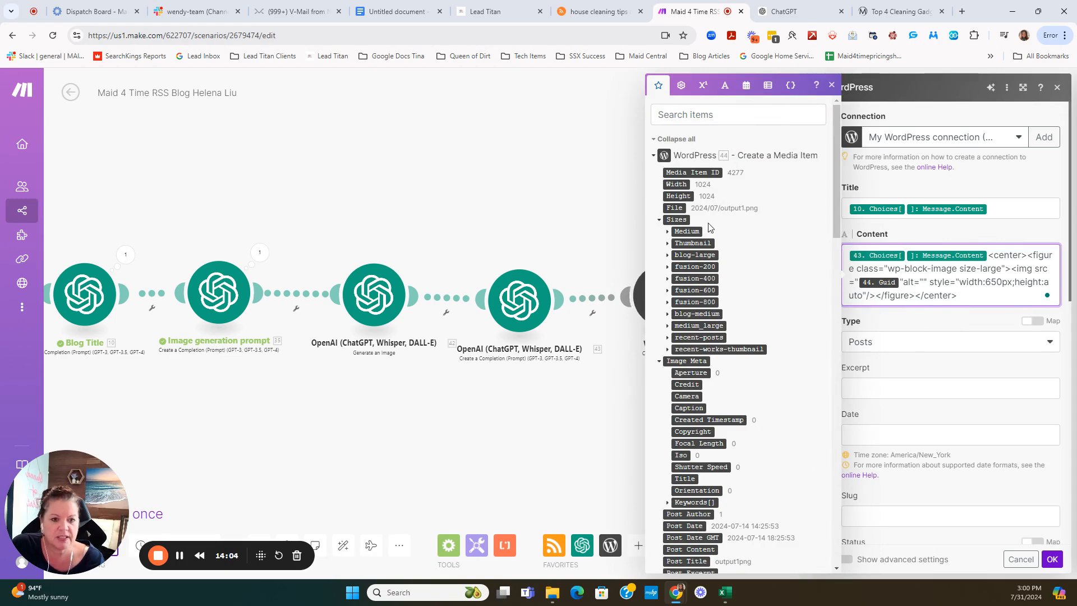
{"action": "scroll", "coordinate": [709, 351], "scroll_direction": "down", "scroll_amount": 1}
{"action": "scroll", "coordinate": [709, 352], "scroll_direction": "down", "scroll_amount": 1}
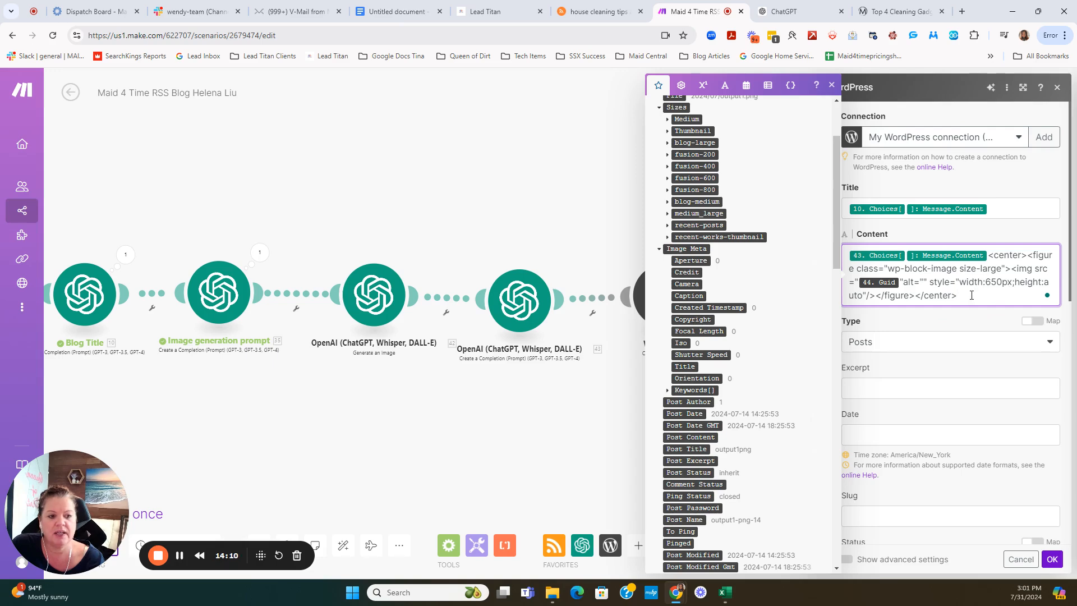
{"action": "left_click", "coordinate": [897, 320]}
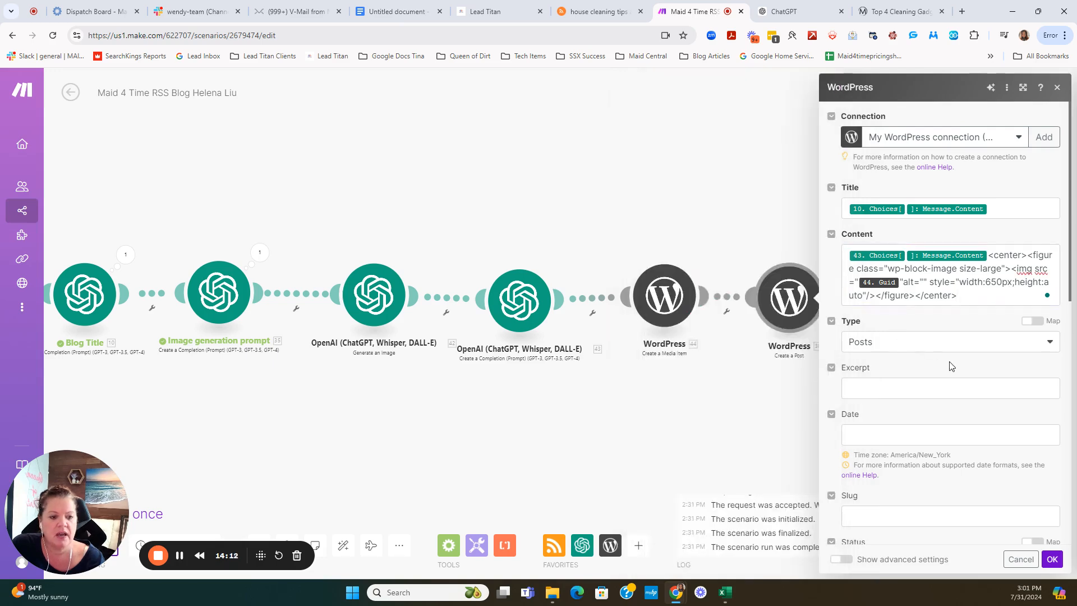
Review the post's Type and Status options, keeping Posts and Publish
{"action": "scroll", "coordinate": [909, 326], "scroll_direction": "down", "scroll_amount": 1}
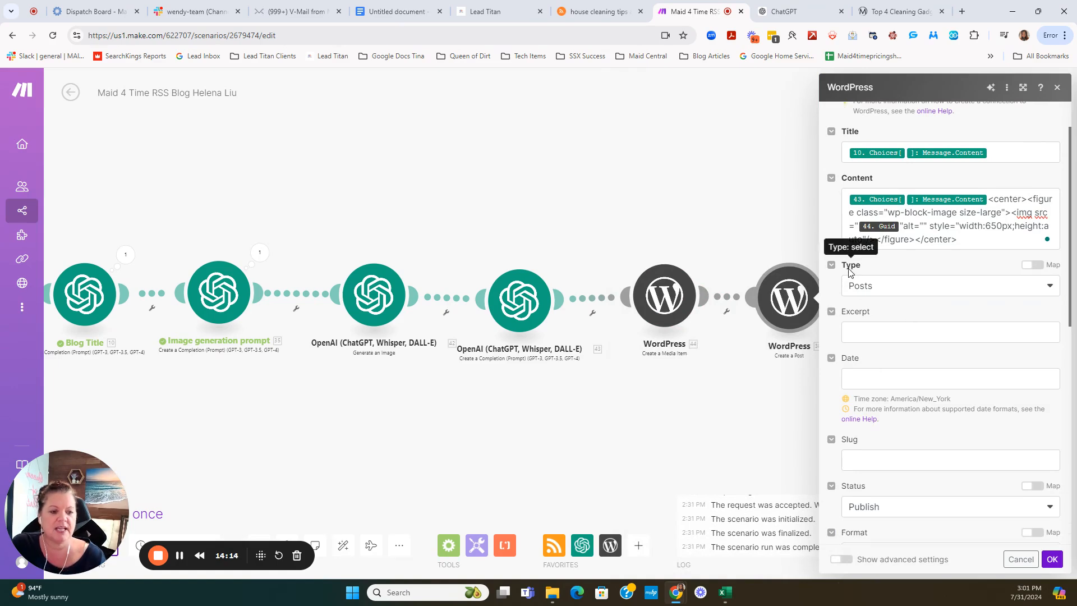
{"action": "left_click", "coordinate": [894, 294]}
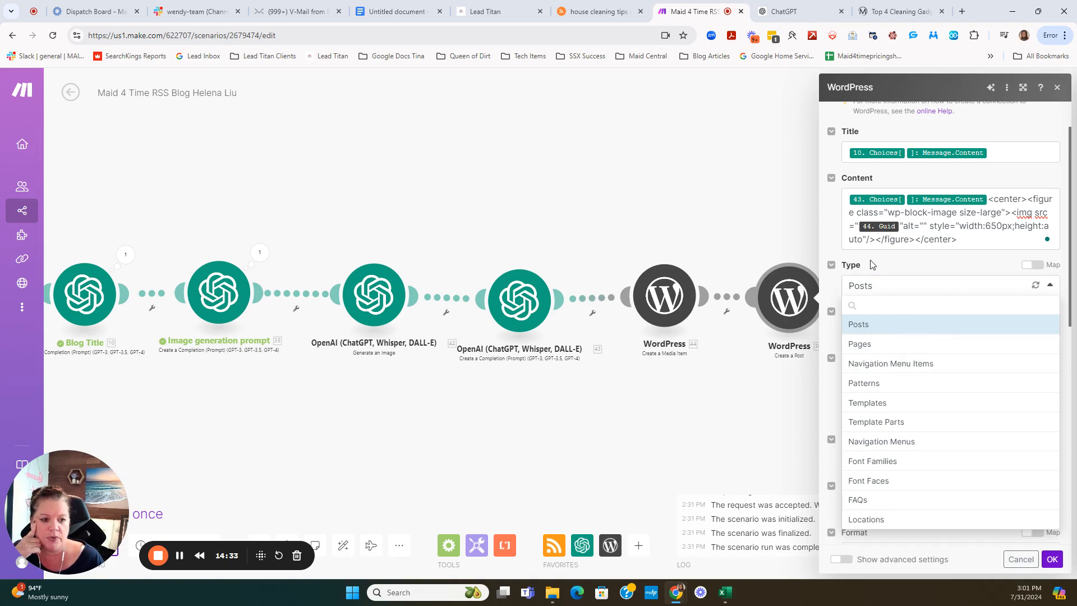
{"action": "left_click", "coordinate": [921, 287]}
{"action": "scroll", "coordinate": [945, 313], "scroll_direction": "down", "scroll_amount": 3}
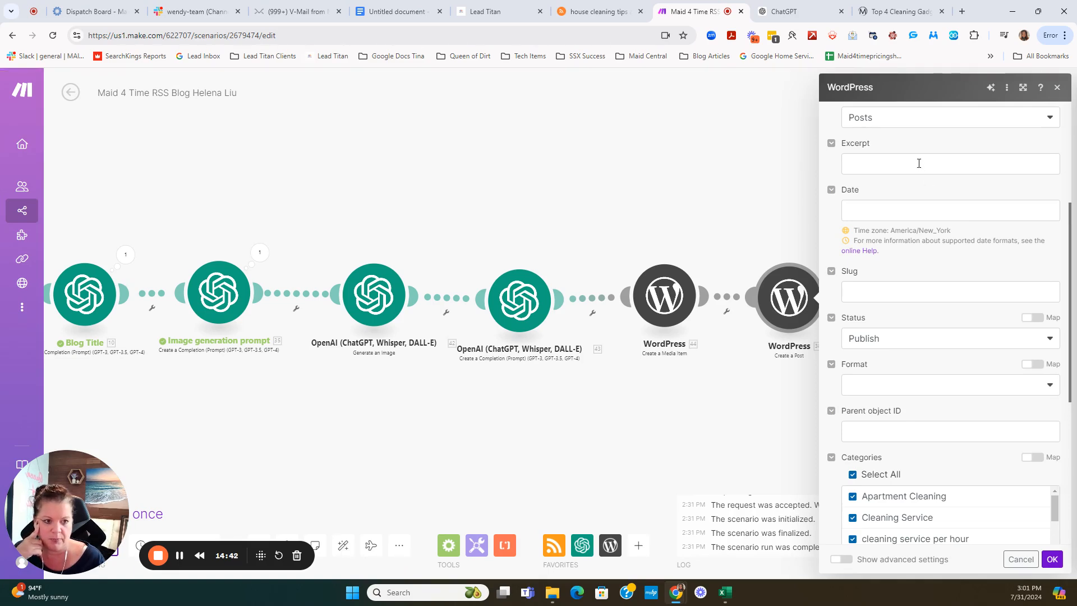
{"action": "scroll", "coordinate": [901, 259], "scroll_direction": "down", "scroll_amount": 1}
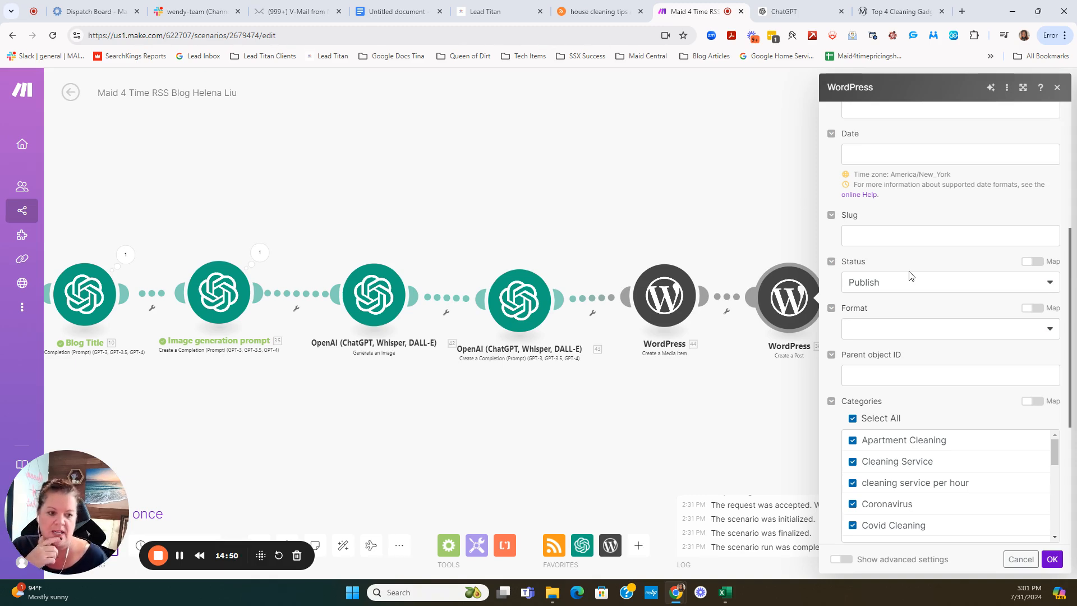
{"action": "left_click", "coordinate": [895, 285]}
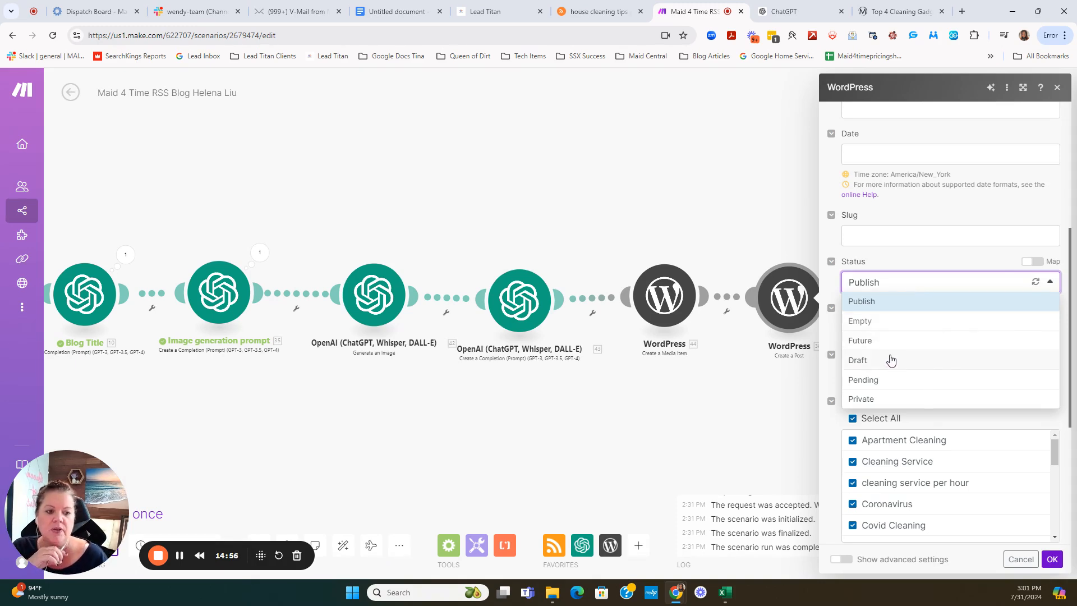
{"action": "left_click", "coordinate": [913, 220]}
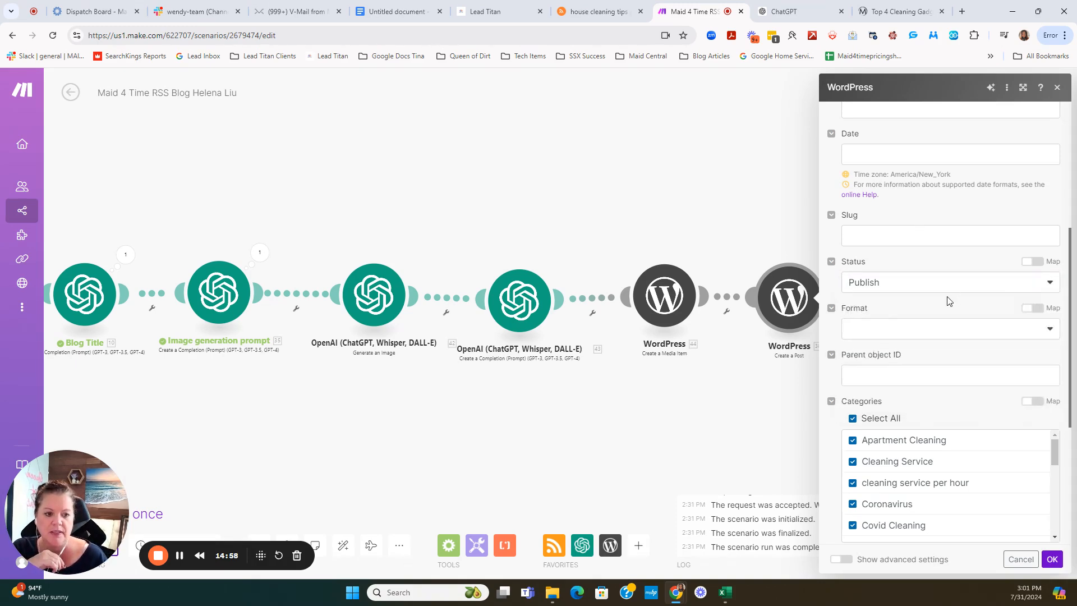
Exclude the Coronavirus and Covid Cleaning categories from the WordPress post
{"action": "scroll", "coordinate": [950, 320], "scroll_direction": "down", "scroll_amount": 2}
{"action": "scroll", "coordinate": [877, 380], "scroll_direction": "down", "scroll_amount": 3}
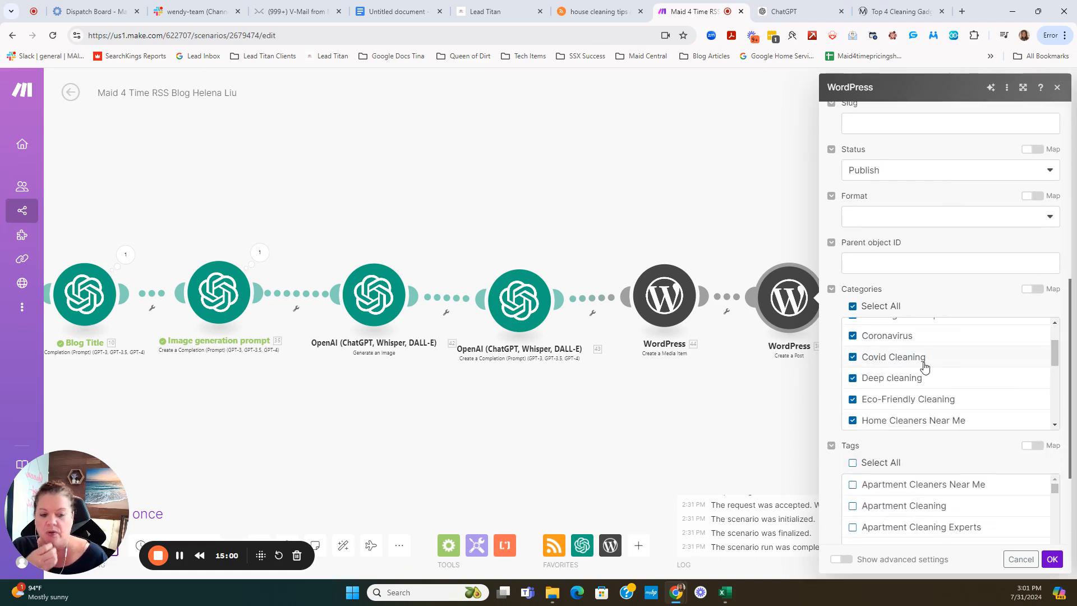
{"action": "scroll", "coordinate": [920, 375], "scroll_direction": "down", "scroll_amount": 2}
{"action": "scroll", "coordinate": [953, 378], "scroll_direction": "up", "scroll_amount": 4}
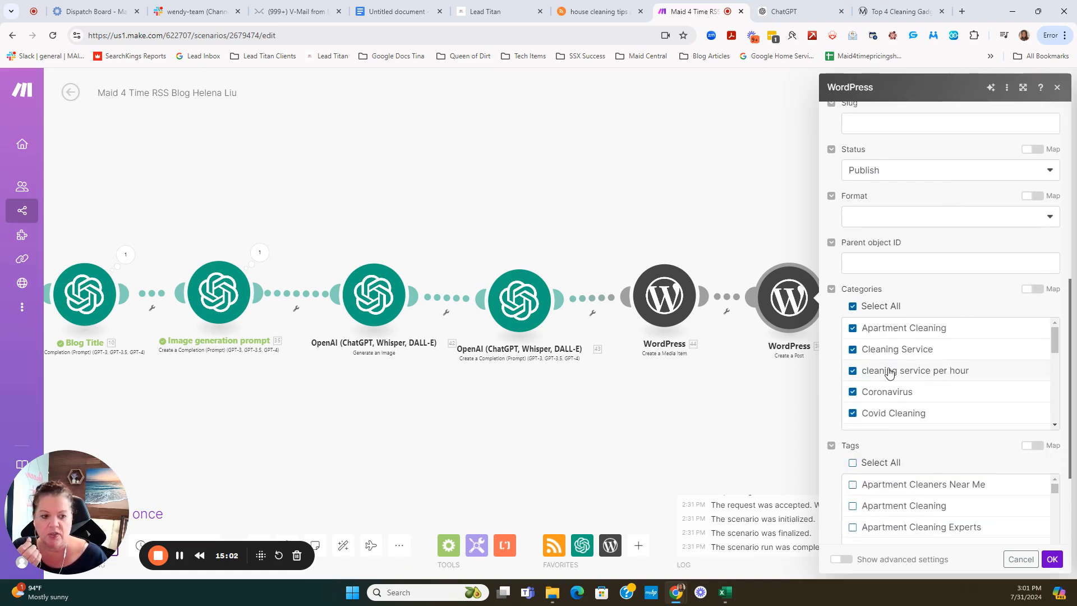
{"action": "left_click", "coordinate": [855, 392]}
{"action": "scroll", "coordinate": [938, 414], "scroll_direction": "down", "scroll_amount": 2}
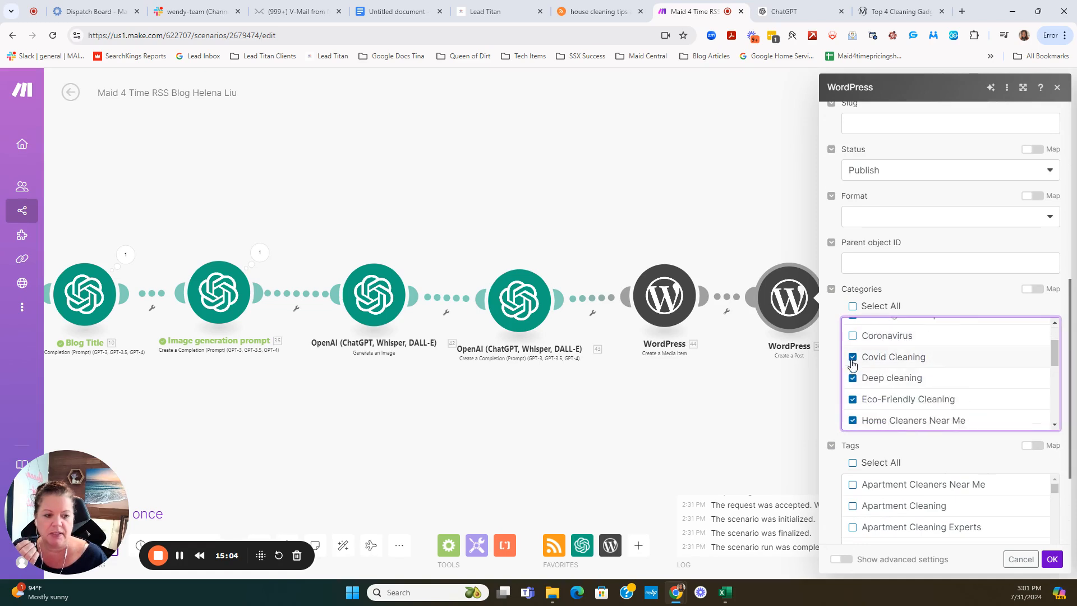
{"action": "left_click", "coordinate": [921, 357]}
Exclude the Pandemic and Spring Cleaning categories from the WordPress post
{"action": "scroll", "coordinate": [982, 387], "scroll_direction": "down", "scroll_amount": 3}
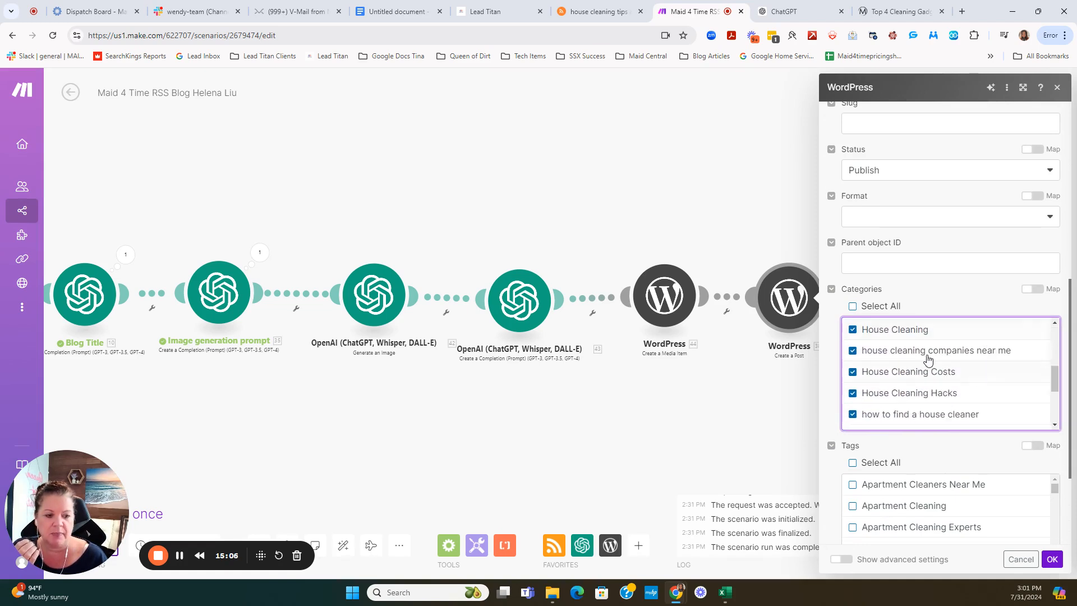
{"action": "scroll", "coordinate": [977, 385], "scroll_direction": "down", "scroll_amount": 3}
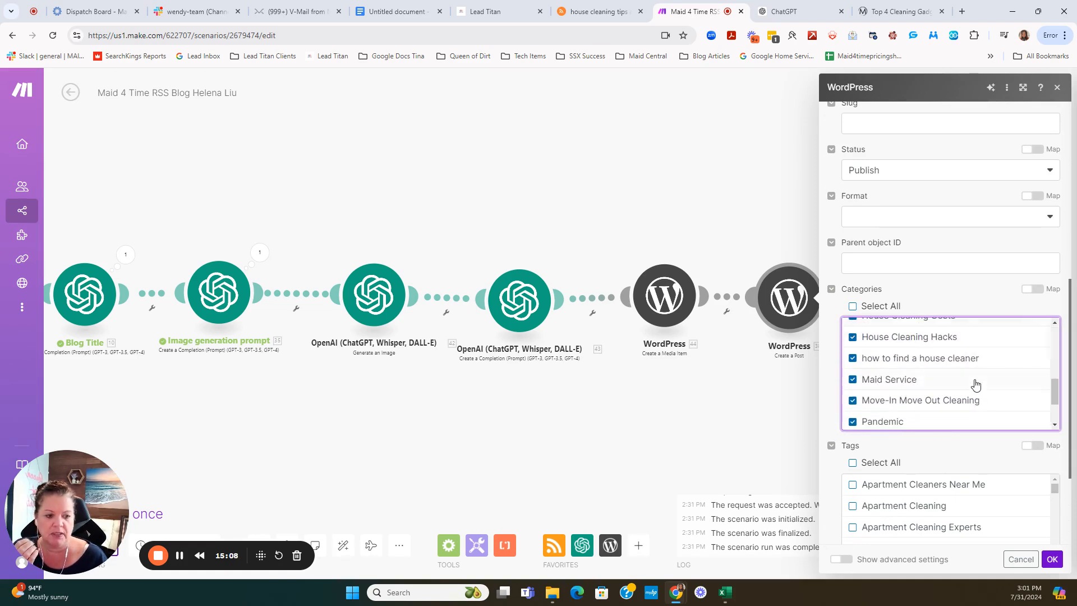
{"action": "left_click", "coordinate": [870, 366]}
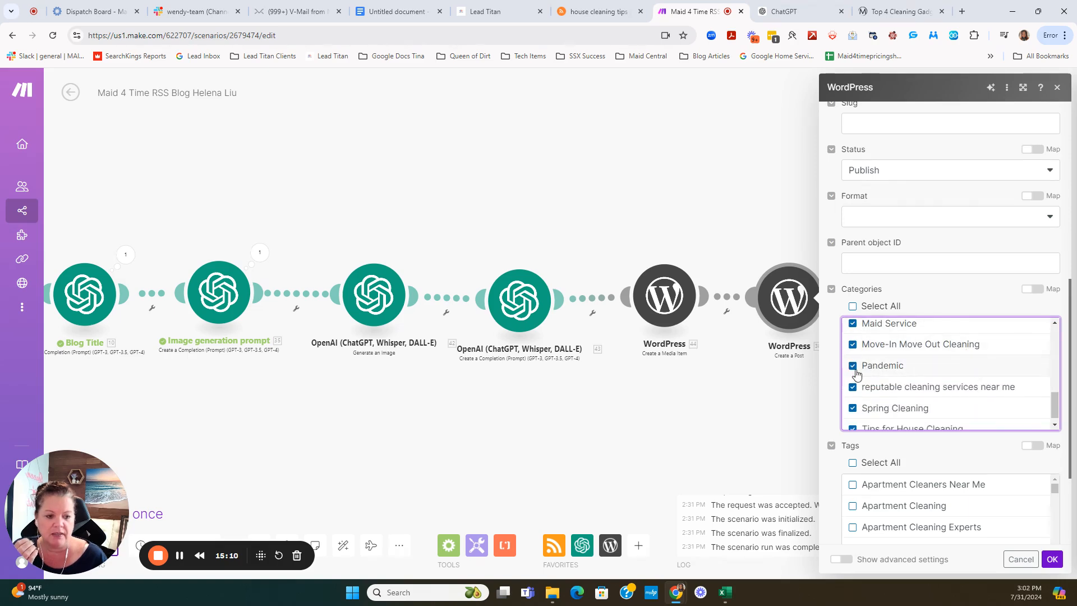
{"action": "scroll", "coordinate": [935, 390], "scroll_direction": "down", "scroll_amount": 1}
{"action": "scroll", "coordinate": [940, 399], "scroll_direction": "down", "scroll_amount": 1}
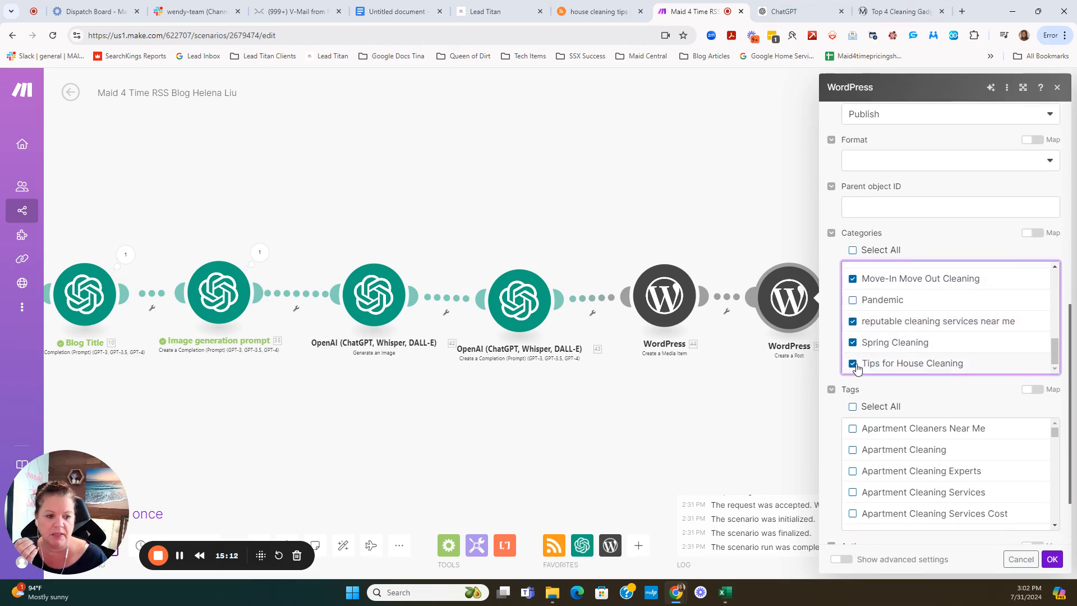
{"action": "left_click", "coordinate": [852, 343]}
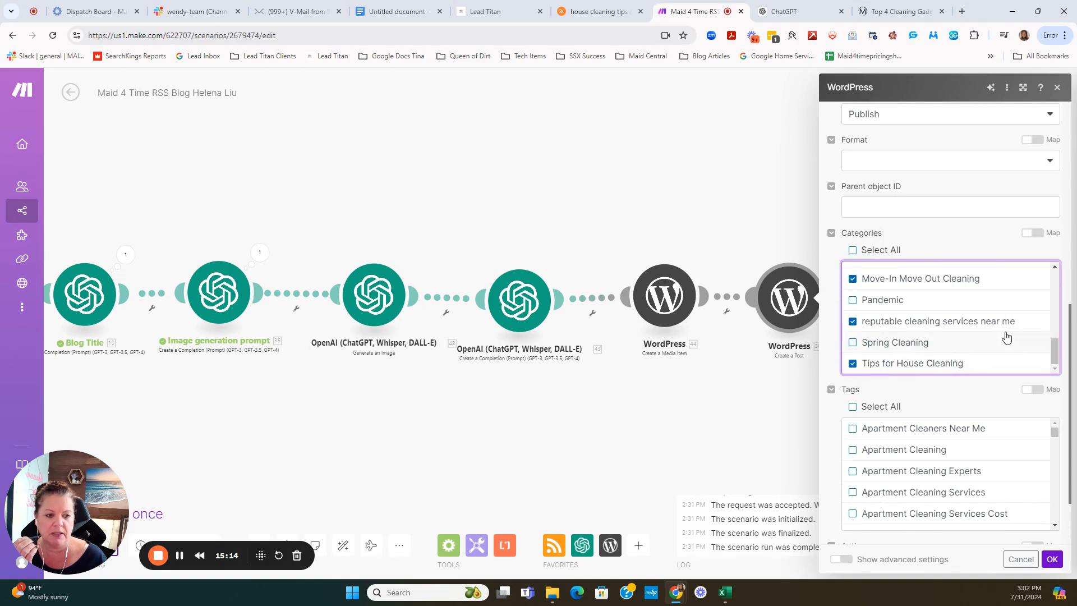
Exclude the Move-In Move Out Cleaning and Apartment Cleaning categories from the WordPress post
{"action": "scroll", "coordinate": [965, 334], "scroll_direction": "up", "scroll_amount": 5}
{"action": "scroll", "coordinate": [954, 331], "scroll_direction": "down", "scroll_amount": 5}
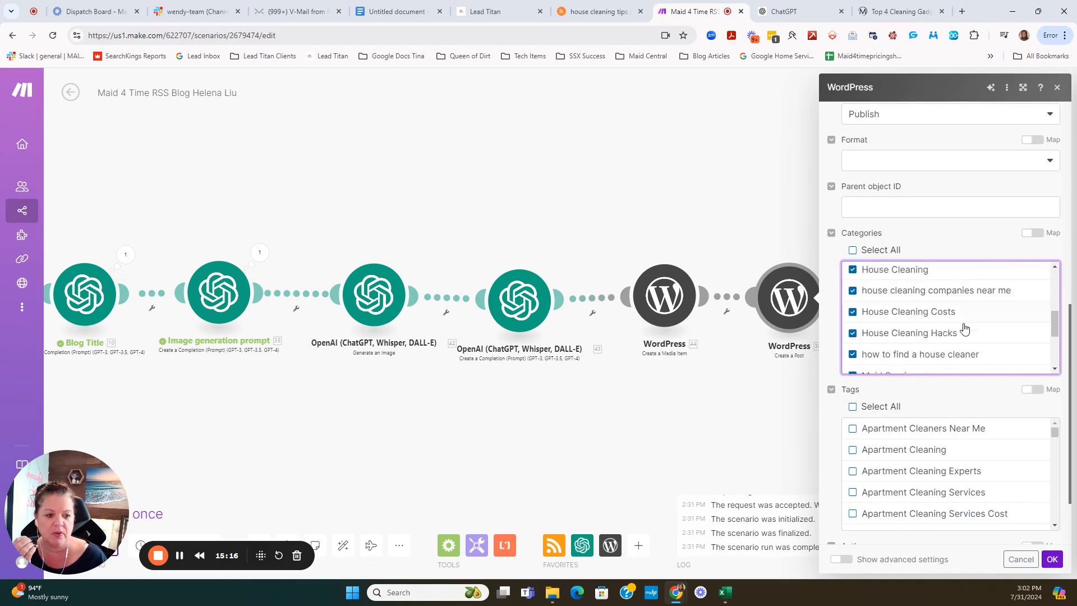
{"action": "scroll", "coordinate": [944, 332], "scroll_direction": "up", "scroll_amount": 1}
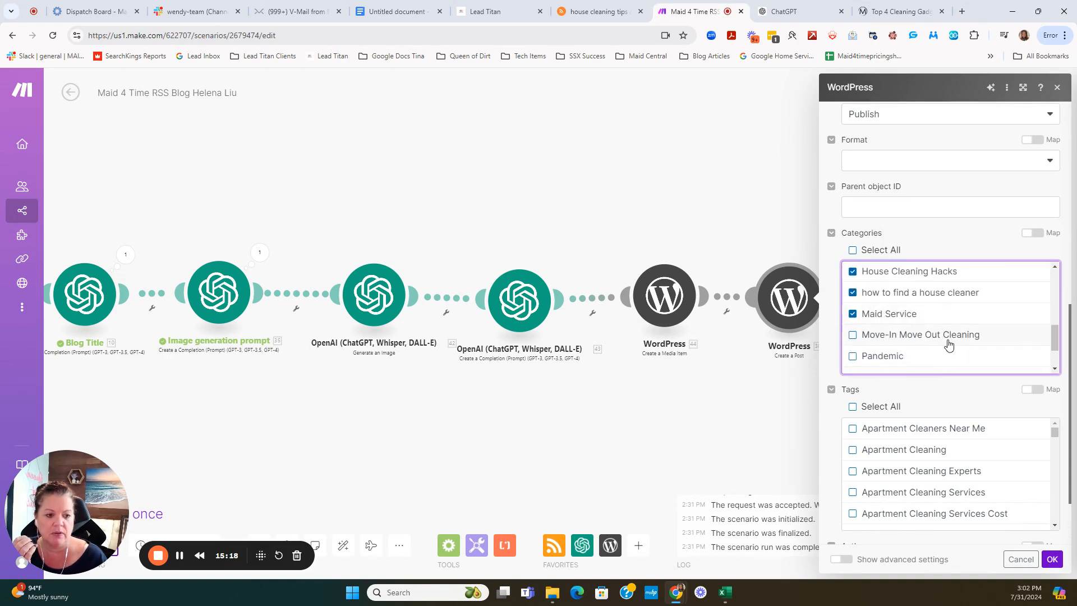
{"action": "scroll", "coordinate": [954, 343], "scroll_direction": "up", "scroll_amount": 2}
{"action": "scroll", "coordinate": [969, 339], "scroll_direction": "up", "scroll_amount": 2}
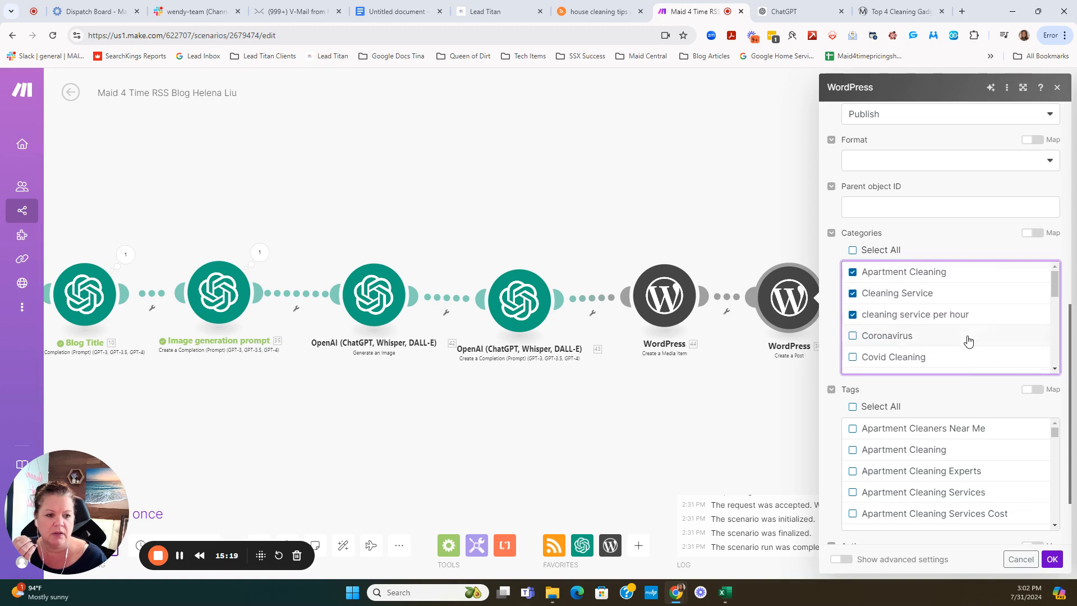
{"action": "left_click", "coordinate": [855, 273]}
Review the post's selected tags and confirm the Create a Post module's settings
{"action": "scroll", "coordinate": [960, 305], "scroll_direction": "down", "scroll_amount": 2}
{"action": "scroll", "coordinate": [962, 310], "scroll_direction": "down", "scroll_amount": 1}
{"action": "scroll", "coordinate": [1047, 381], "scroll_direction": "down", "scroll_amount": 3}
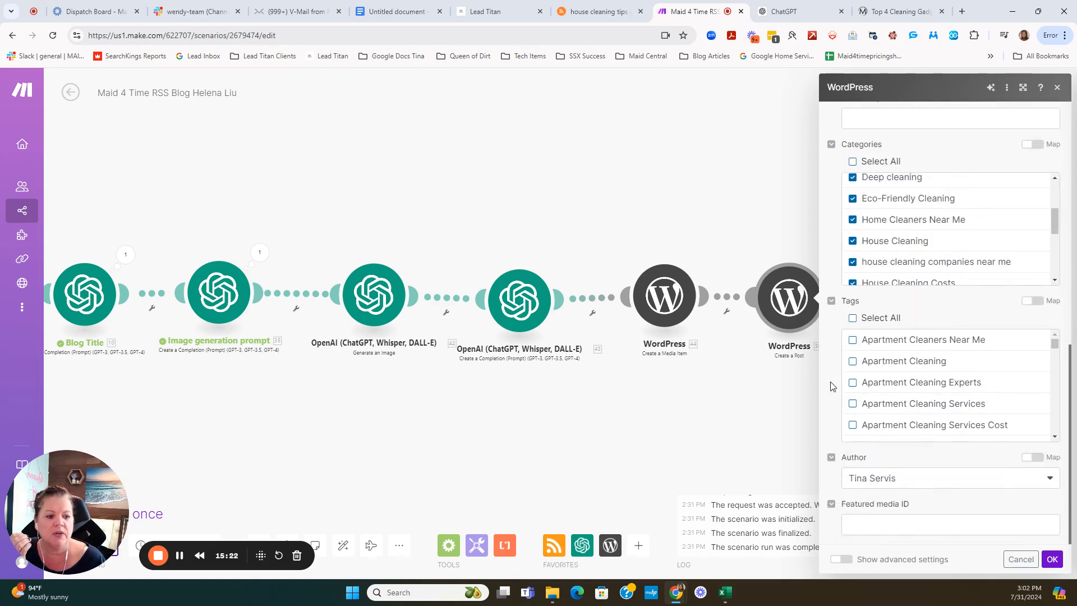
{"action": "scroll", "coordinate": [943, 377], "scroll_direction": "down", "scroll_amount": 8}
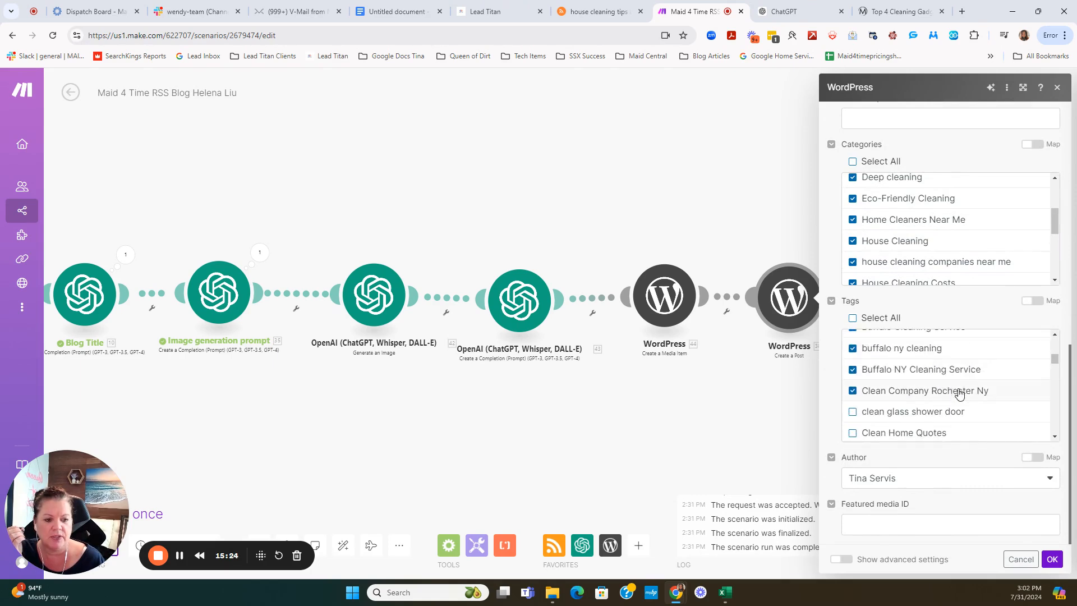
{"action": "scroll", "coordinate": [963, 396], "scroll_direction": "down", "scroll_amount": 7}
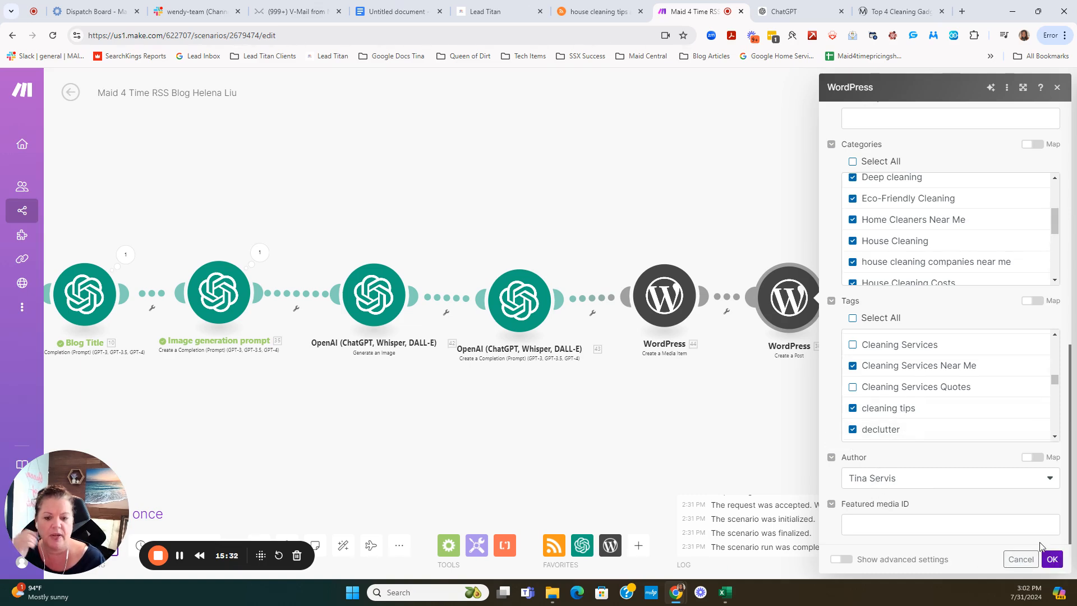
{"action": "left_click", "coordinate": [1050, 561]}
Save the Maid 4 Time RSS Blog scenario
{"action": "left_click_drag", "start_coordinate": [452, 471], "coordinate": [625, 385]}
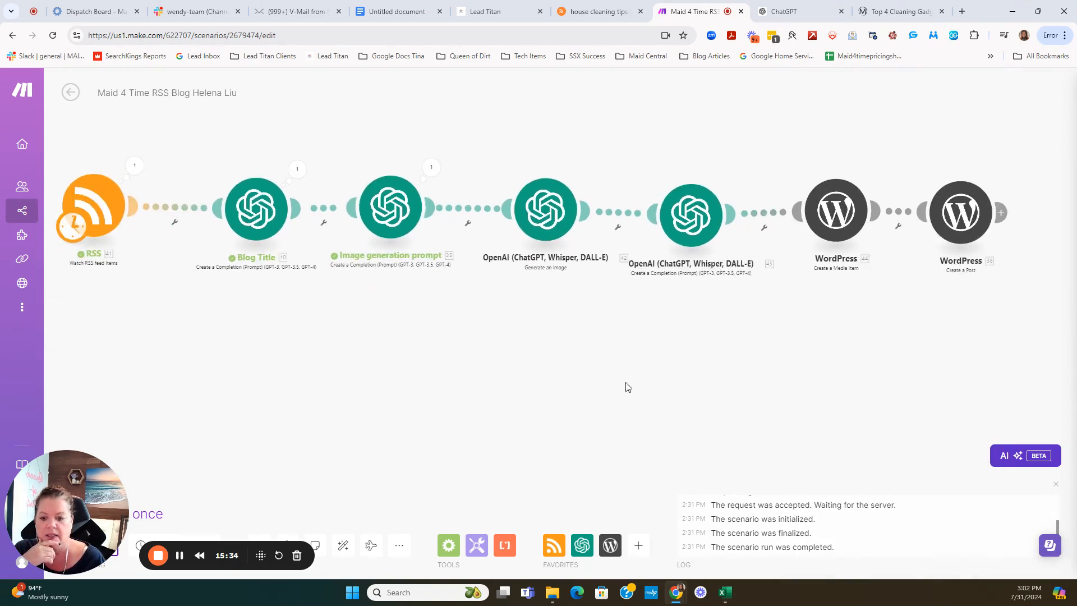
{"action": "left_click_drag", "start_coordinate": [199, 554], "coordinate": [164, 441]}
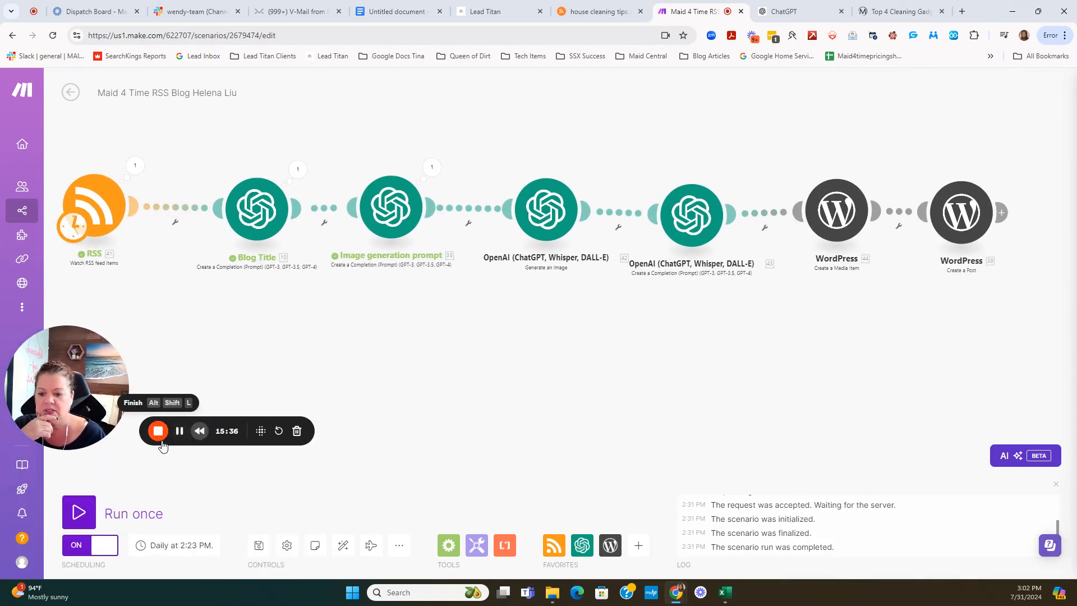
{"action": "left_click", "coordinate": [257, 544]}
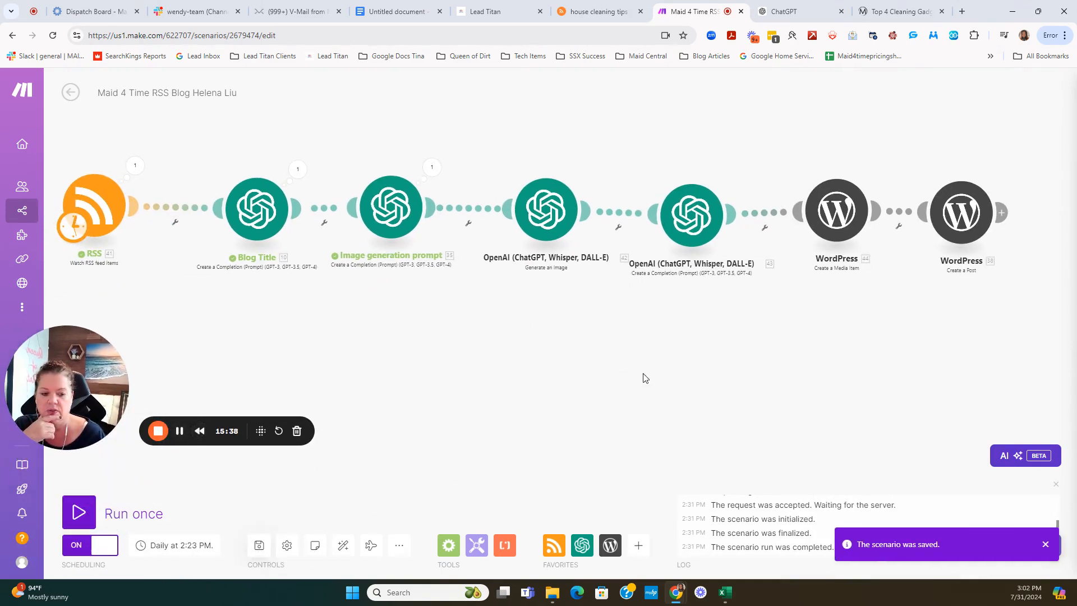
{"action": "left_click_drag", "start_coordinate": [442, 361], "coordinate": [594, 362]}
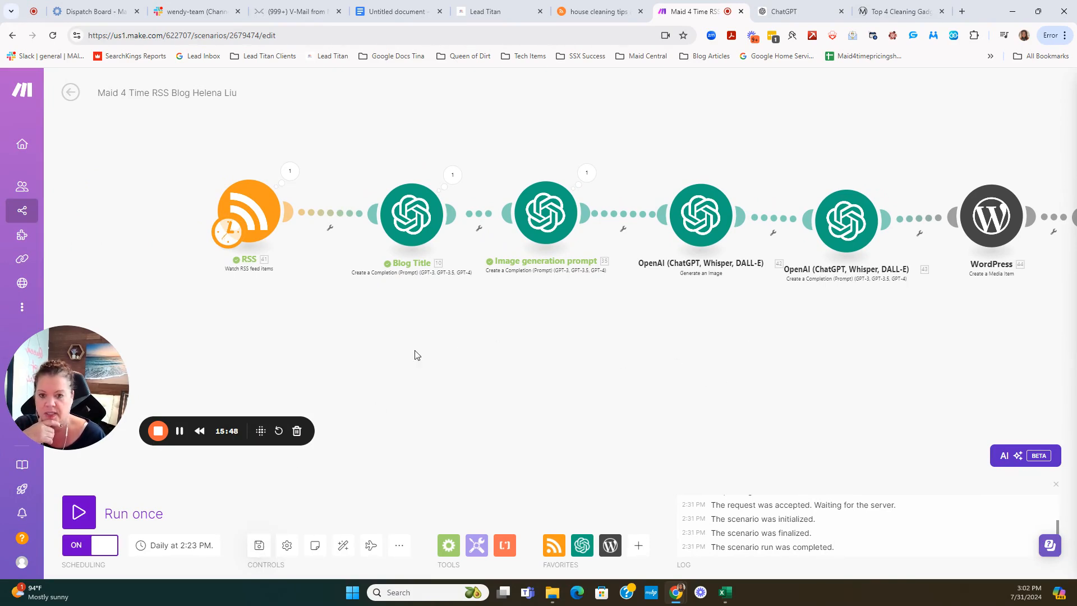
Run the Maid 4 Time RSS Blog scenario once through all its modules
{"action": "left_click", "coordinate": [78, 513]}
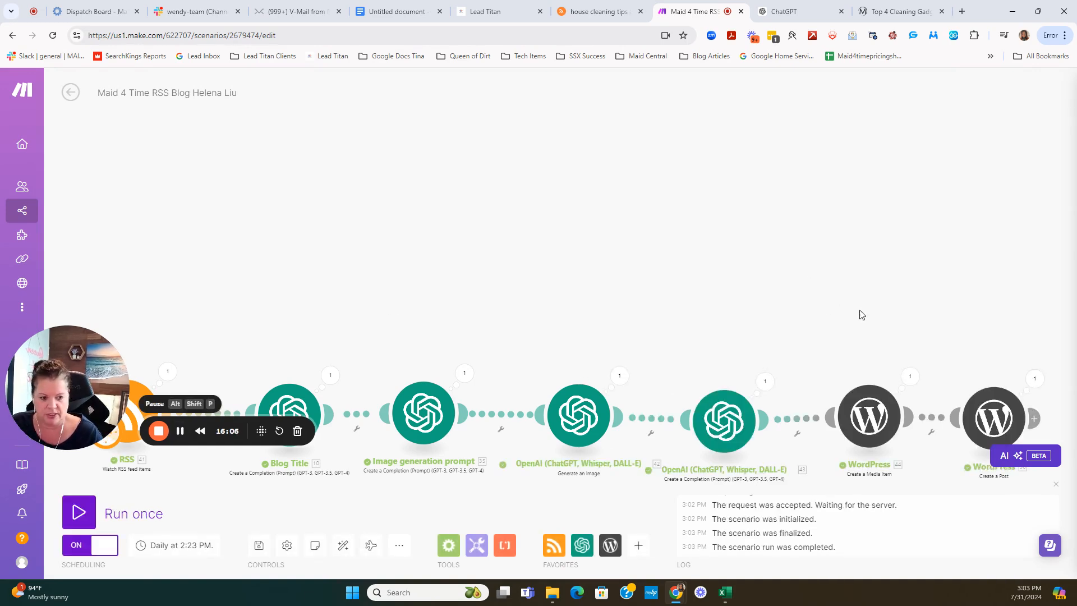
{"action": "left_click_drag", "start_coordinate": [936, 288], "coordinate": [915, 210]}
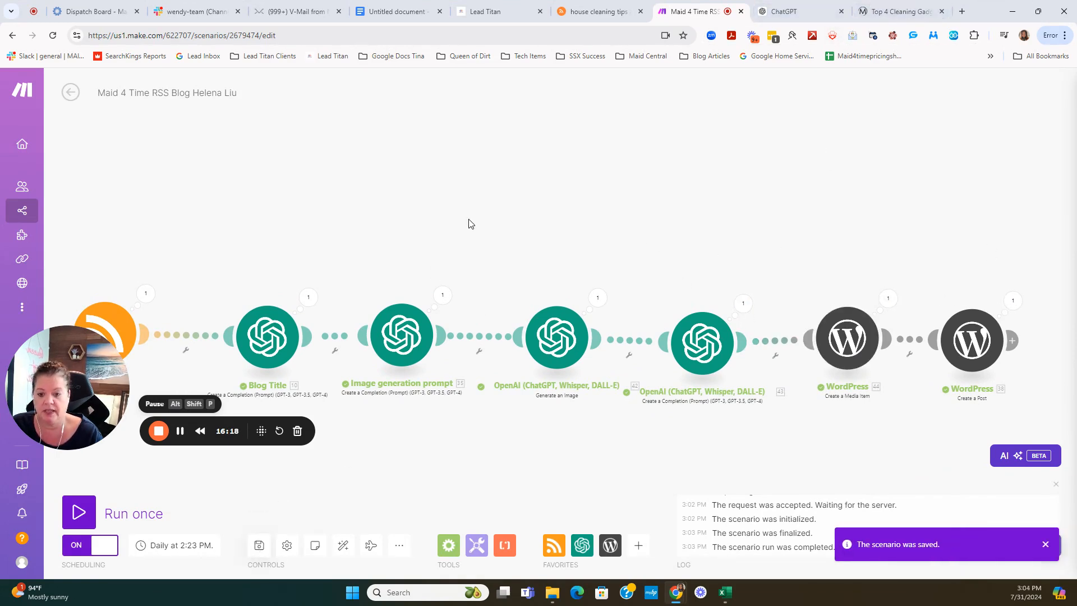
Switch to the Maid 4 Time WordPress site, return to the Posts list and review the published posts with their categories and tags
{"action": "left_click", "coordinate": [900, 12]}
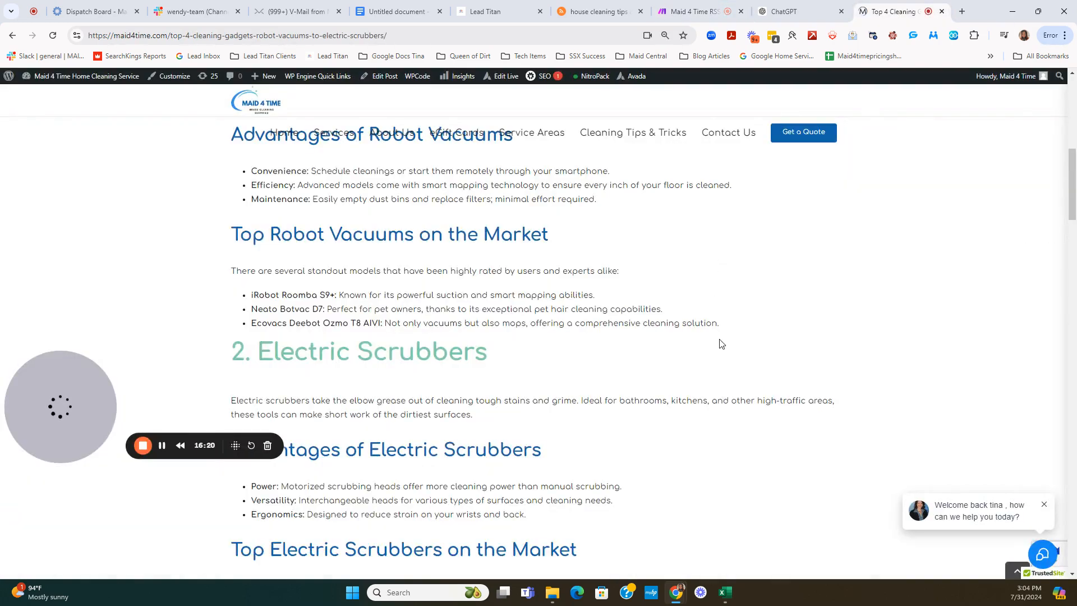
{"action": "scroll", "coordinate": [722, 344], "scroll_direction": "up", "scroll_amount": 3}
{"action": "left_click", "coordinate": [12, 36]}
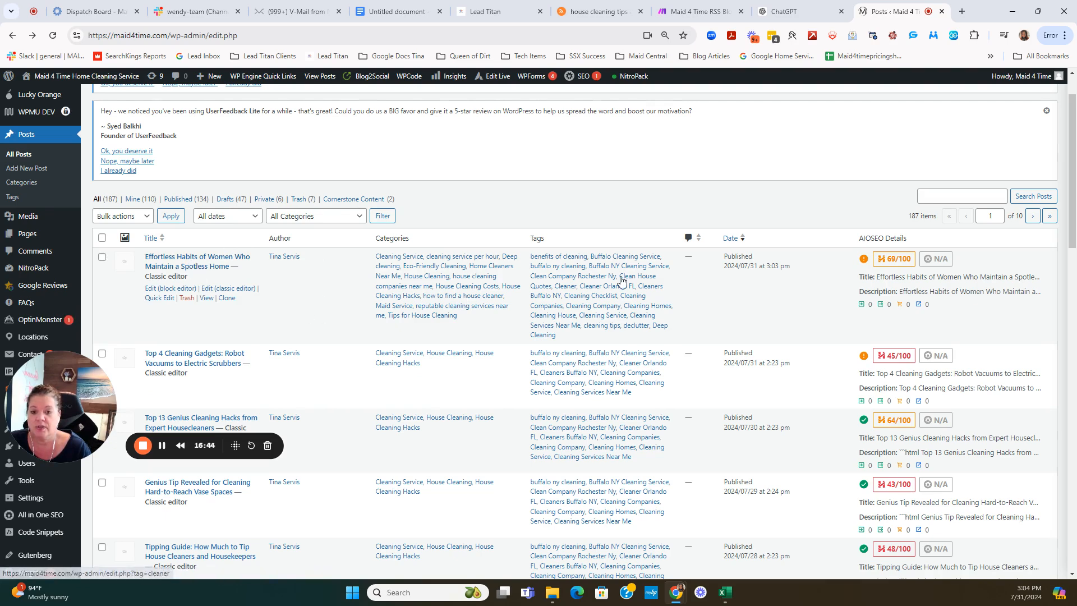
{"action": "scroll", "coordinate": [763, 289], "scroll_direction": "down", "scroll_amount": 3}
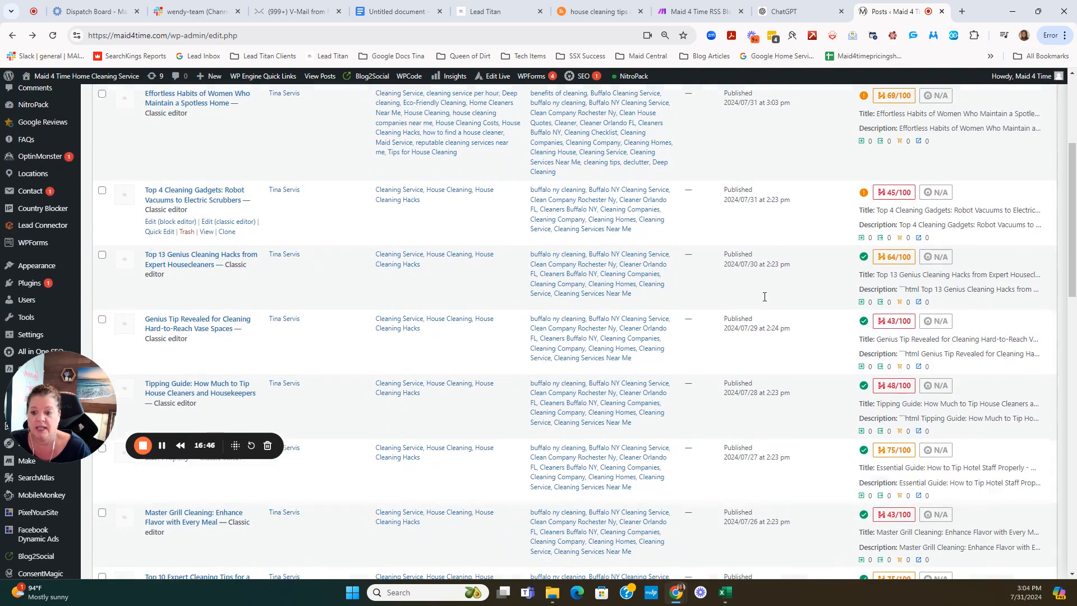
{"action": "scroll", "coordinate": [765, 297], "scroll_direction": "down", "scroll_amount": 7}
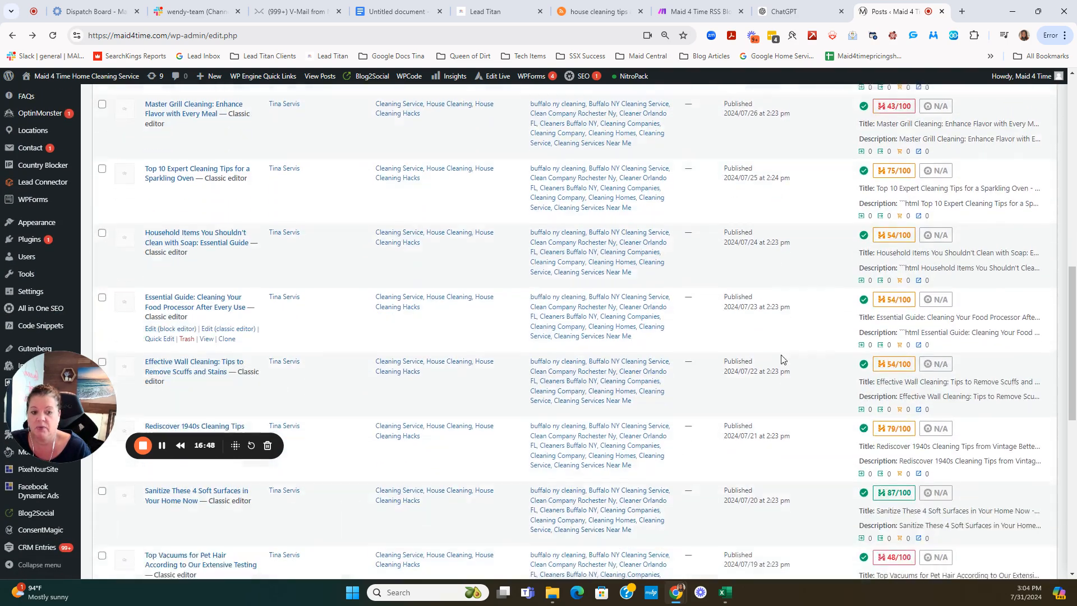
{"action": "scroll", "coordinate": [783, 359], "scroll_direction": "down", "scroll_amount": 9}
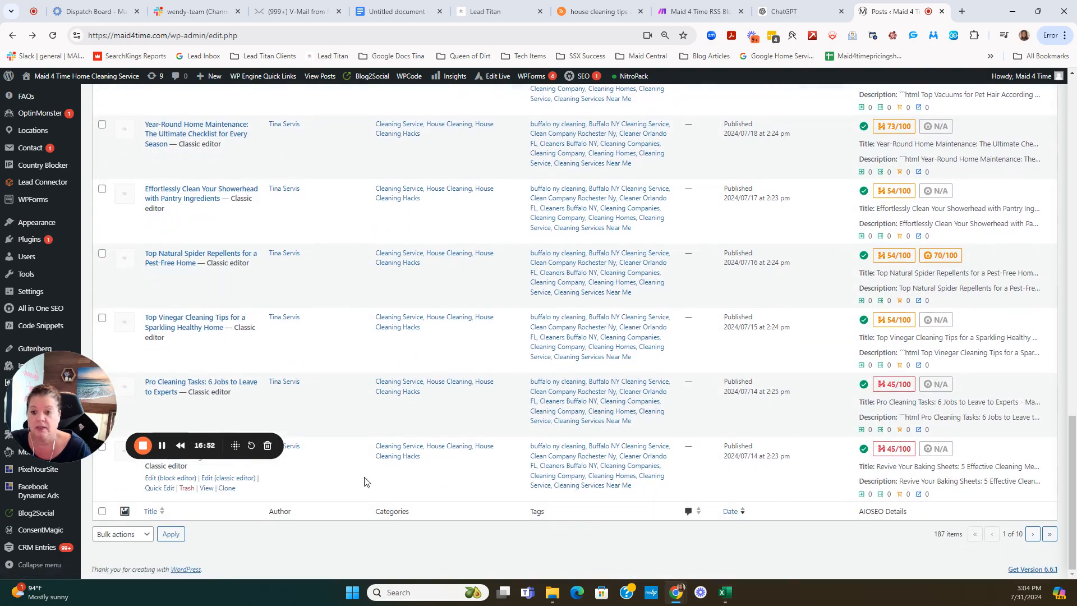
{"action": "scroll", "coordinate": [372, 449], "scroll_direction": "up", "scroll_amount": 13}
{"action": "scroll", "coordinate": [394, 435], "scroll_direction": "up", "scroll_amount": 7}
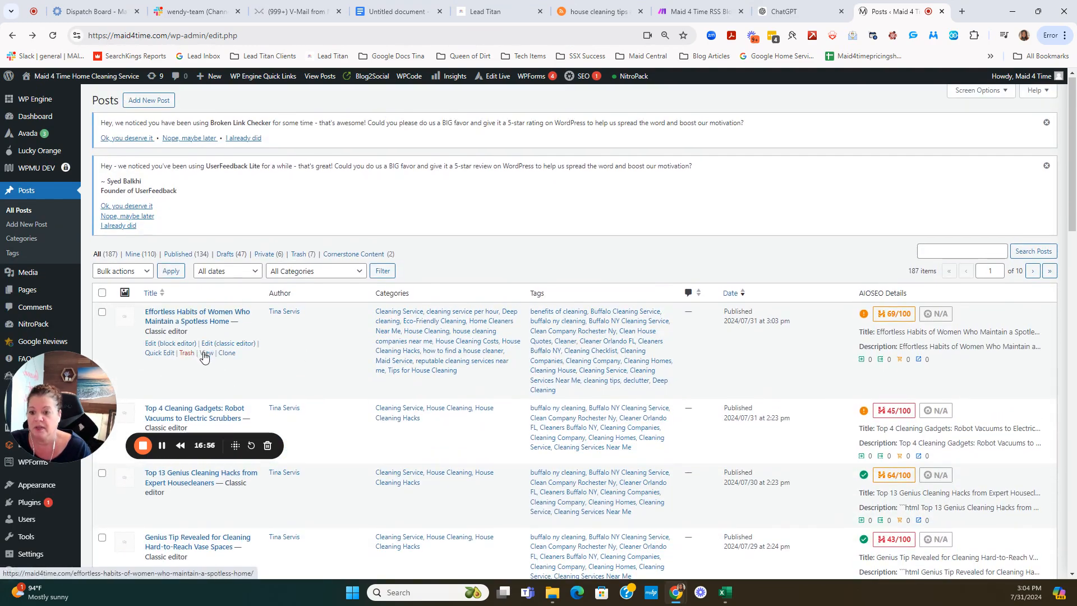
View the post "Effortless Habits of Women Who Maintain a Spotless Home" and read it from the title to the conclusion
{"action": "left_click", "coordinate": [207, 352]}
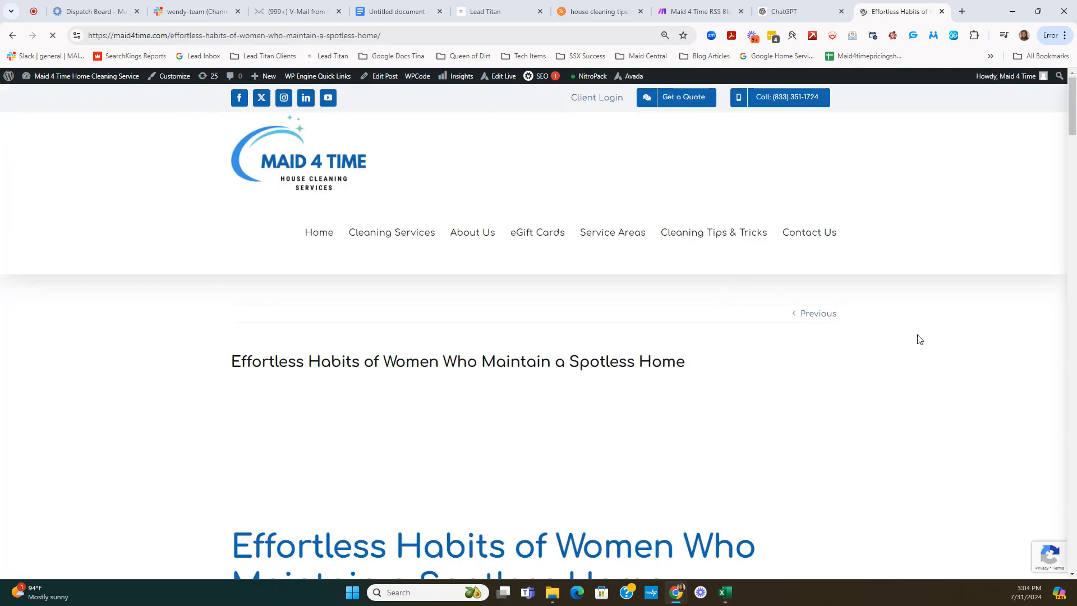
{"action": "scroll", "coordinate": [922, 340], "scroll_direction": "down", "scroll_amount": 8}
{"action": "scroll", "coordinate": [588, 255], "scroll_direction": "up", "scroll_amount": 2}
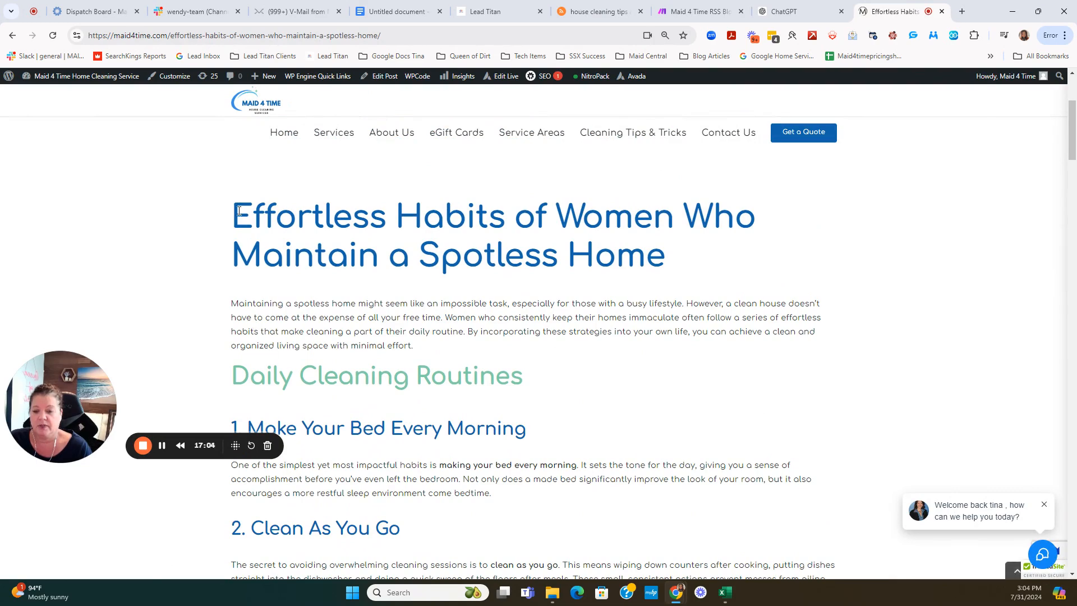
{"action": "left_click_drag", "start_coordinate": [235, 215], "coordinate": [425, 300]}
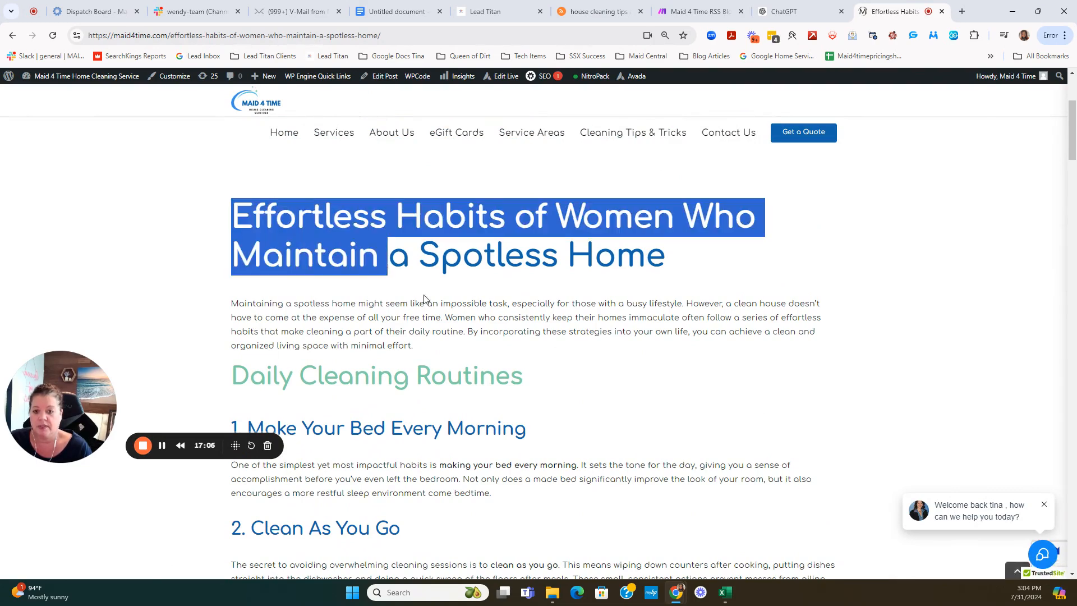
{"action": "scroll", "coordinate": [363, 310], "scroll_direction": "down", "scroll_amount": 1}
{"action": "left_click", "coordinate": [345, 317]}
{"action": "scroll", "coordinate": [561, 337], "scroll_direction": "down", "scroll_amount": 3}
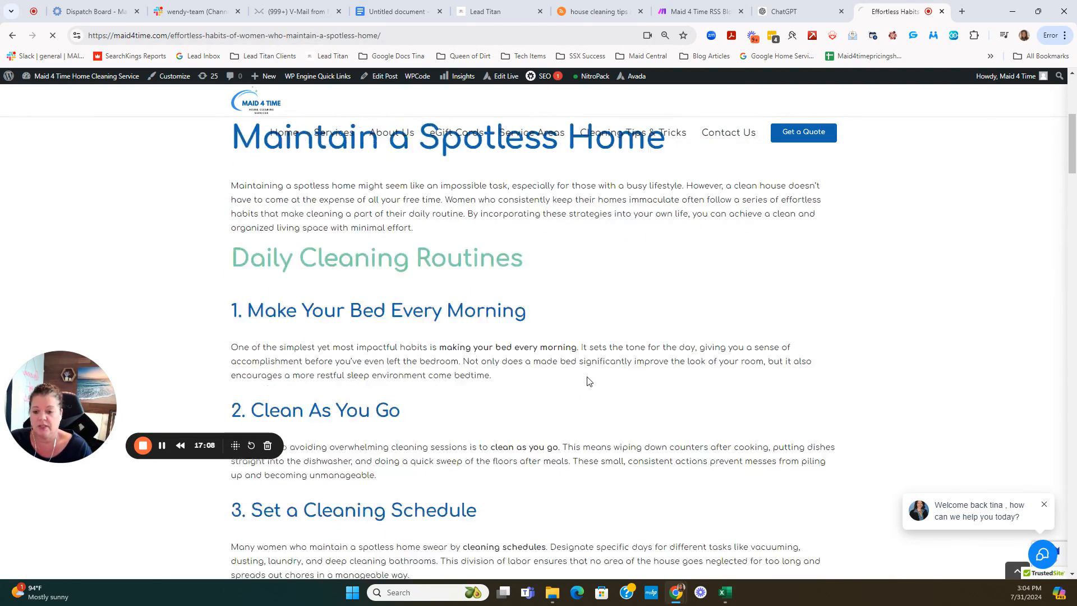
{"action": "scroll", "coordinate": [634, 313], "scroll_direction": "down", "scroll_amount": 1}
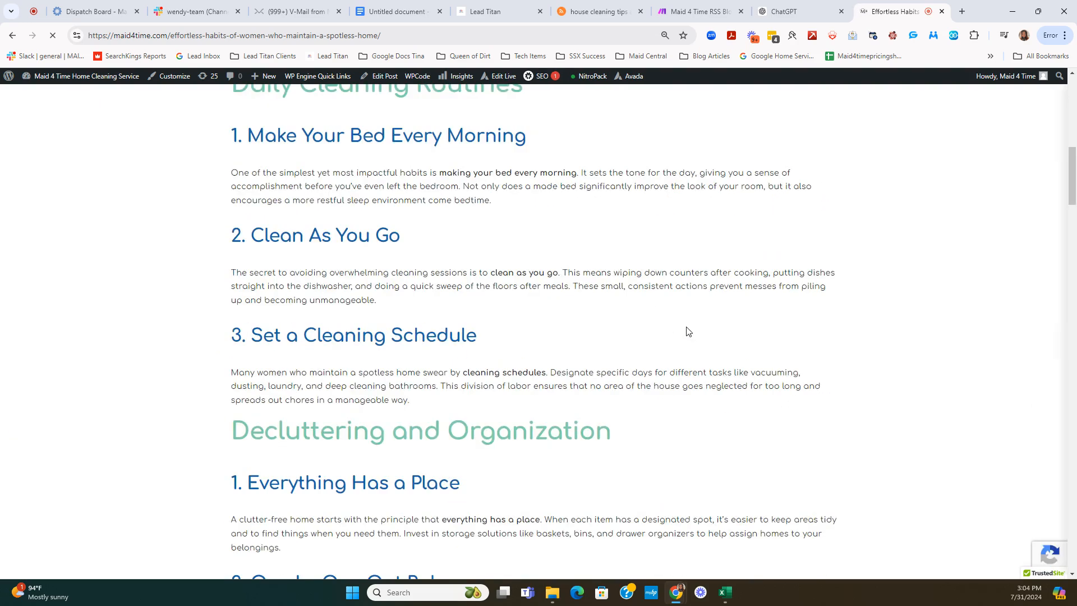
{"action": "scroll", "coordinate": [685, 322], "scroll_direction": "down", "scroll_amount": 5}
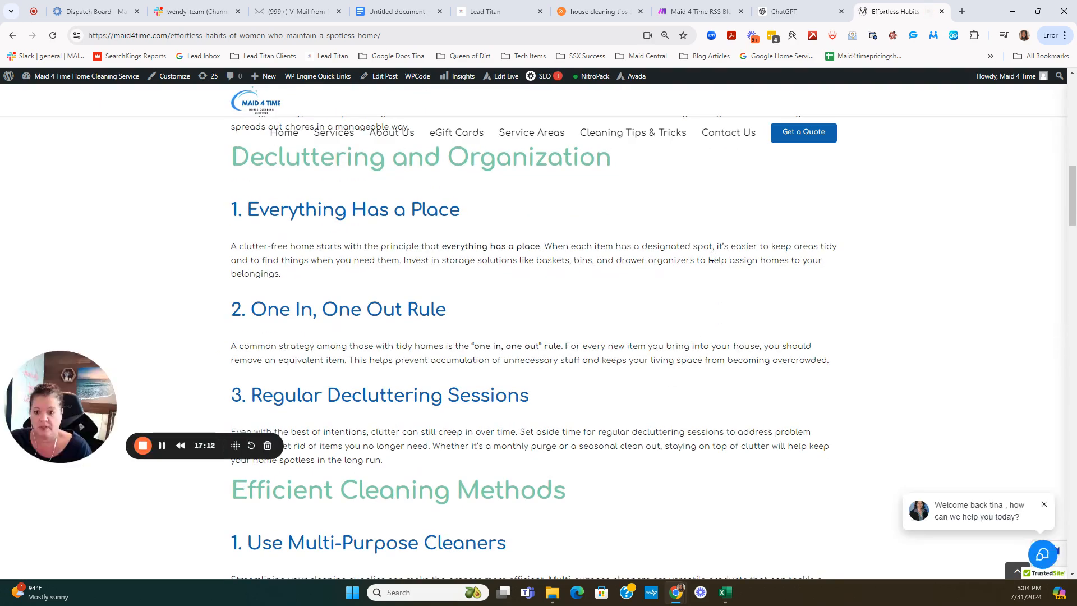
{"action": "scroll", "coordinate": [711, 255], "scroll_direction": "down", "scroll_amount": 3}
{"action": "scroll", "coordinate": [710, 256], "scroll_direction": "down", "scroll_amount": 12}
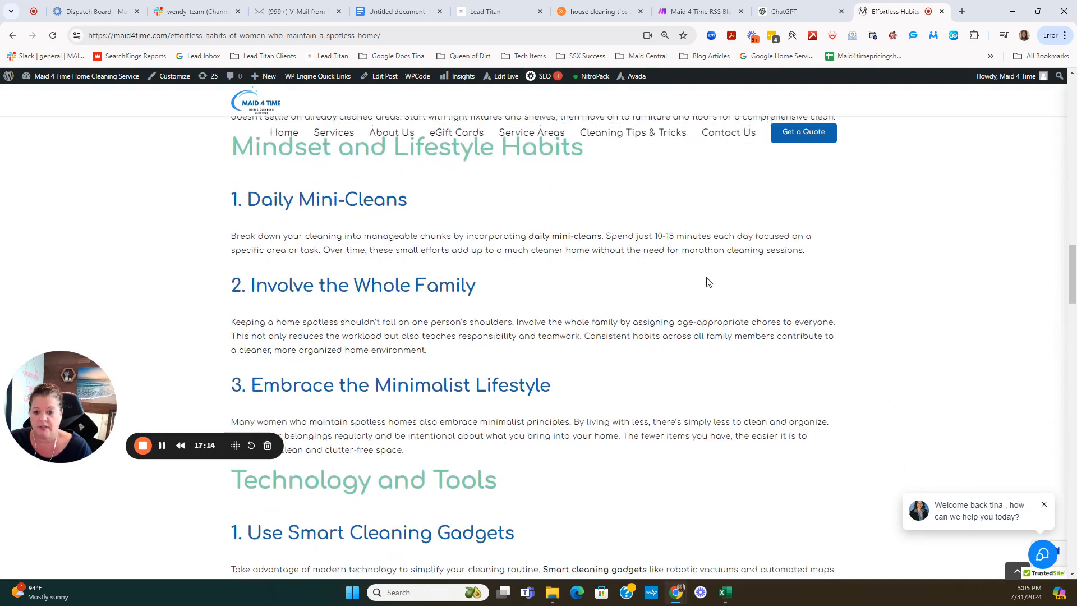
{"action": "scroll", "coordinate": [720, 296], "scroll_direction": "down", "scroll_amount": 12}
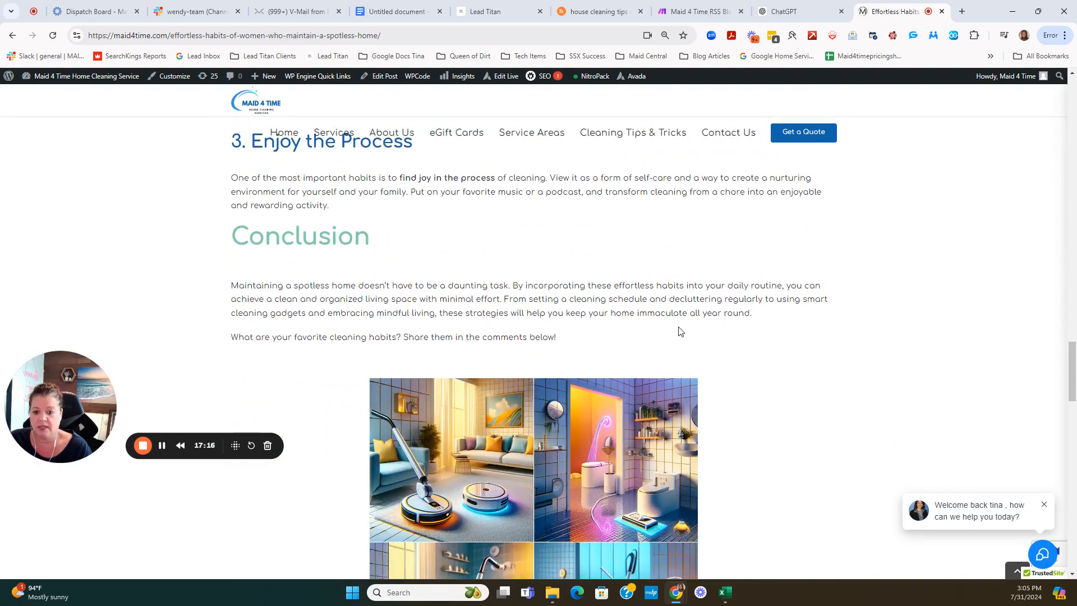
Examine the generated image below the post's conclusion and recheck the article back up to its title
{"action": "scroll", "coordinate": [739, 368], "scroll_direction": "down", "scroll_amount": 1}
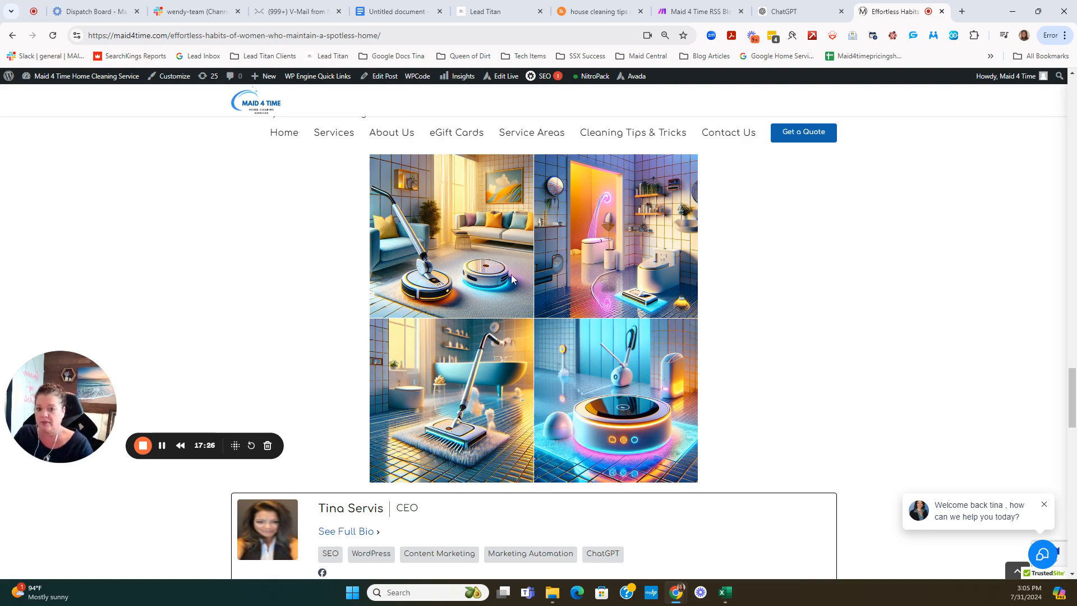
{"action": "scroll", "coordinate": [548, 304], "scroll_direction": "down", "scroll_amount": 1}
{"action": "scroll", "coordinate": [547, 304], "scroll_direction": "up", "scroll_amount": 1}
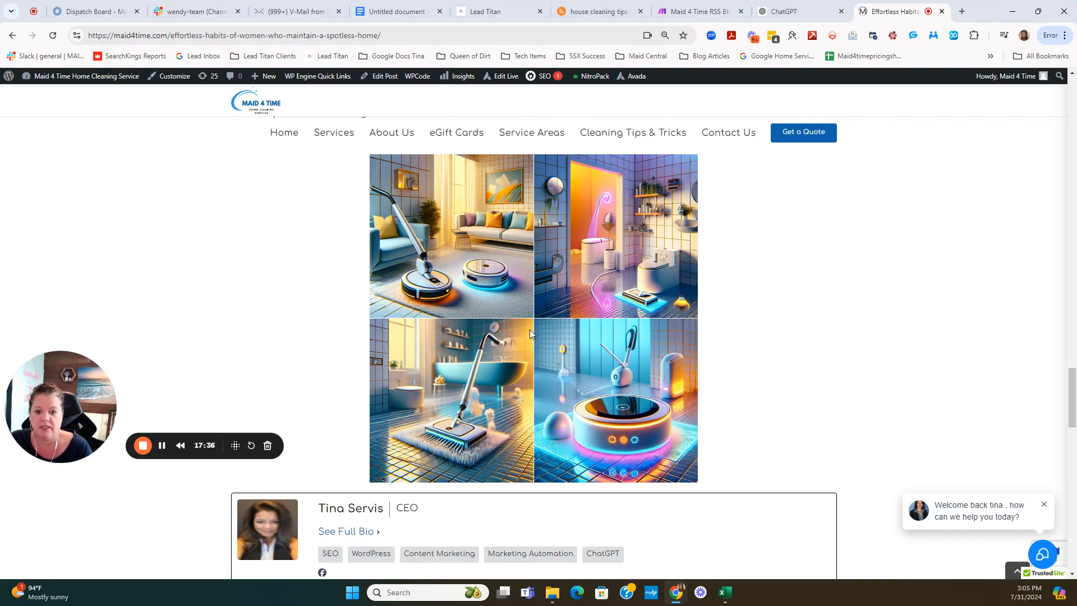
{"action": "scroll", "coordinate": [530, 331], "scroll_direction": "down", "scroll_amount": 3}
{"action": "scroll", "coordinate": [608, 336], "scroll_direction": "up", "scroll_amount": 2}
{"action": "scroll", "coordinate": [608, 336], "scroll_direction": "up", "scroll_amount": 20}
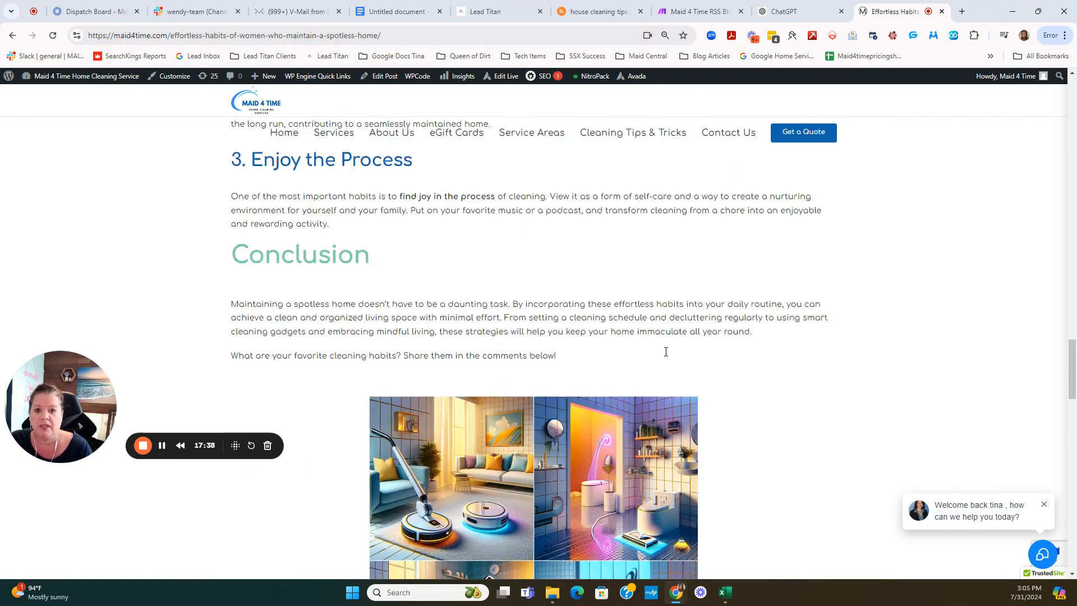
{"action": "scroll", "coordinate": [696, 356], "scroll_direction": "up", "scroll_amount": 20}
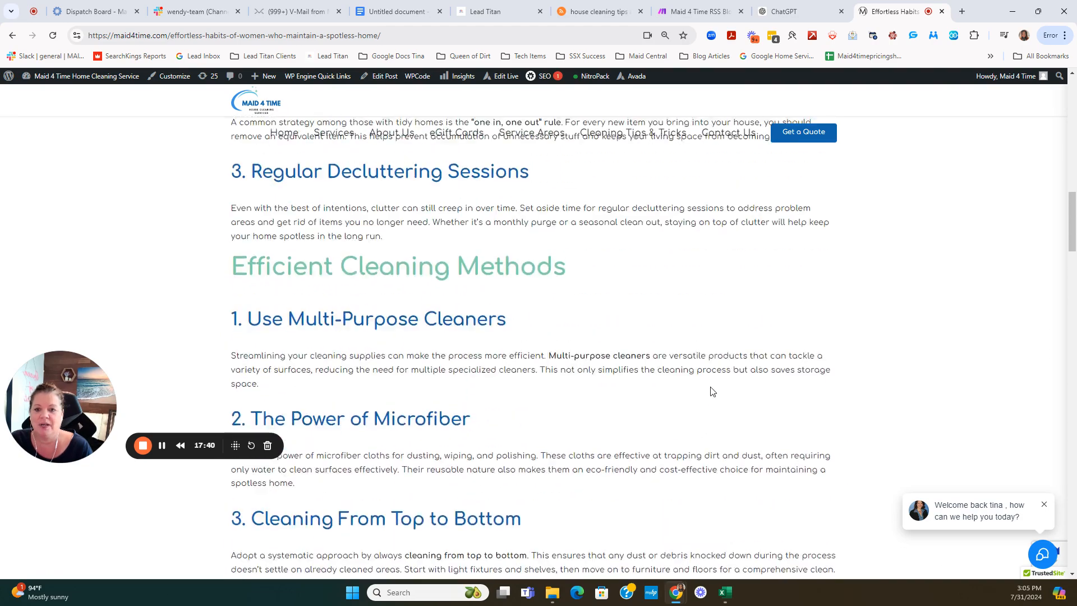
{"action": "scroll", "coordinate": [713, 390], "scroll_direction": "up", "scroll_amount": 5}
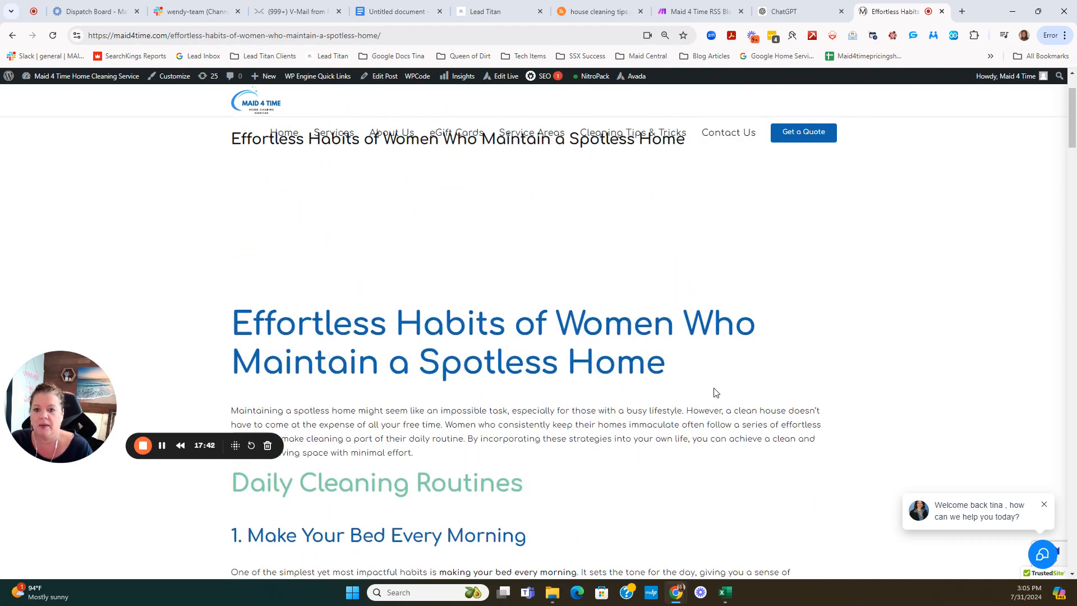
{"action": "scroll", "coordinate": [702, 373], "scroll_direction": "down", "scroll_amount": 4}
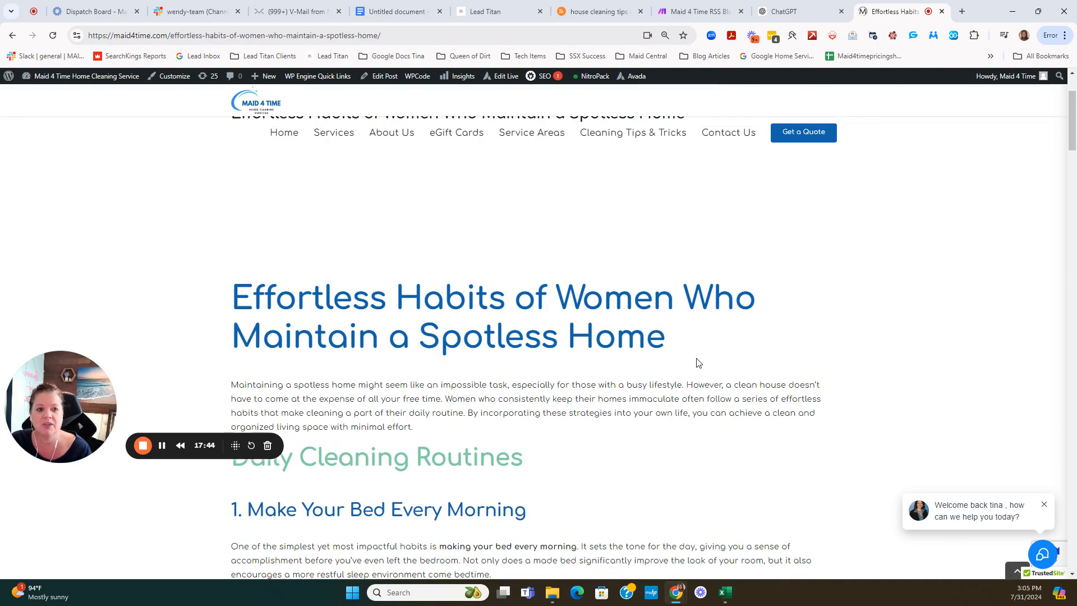